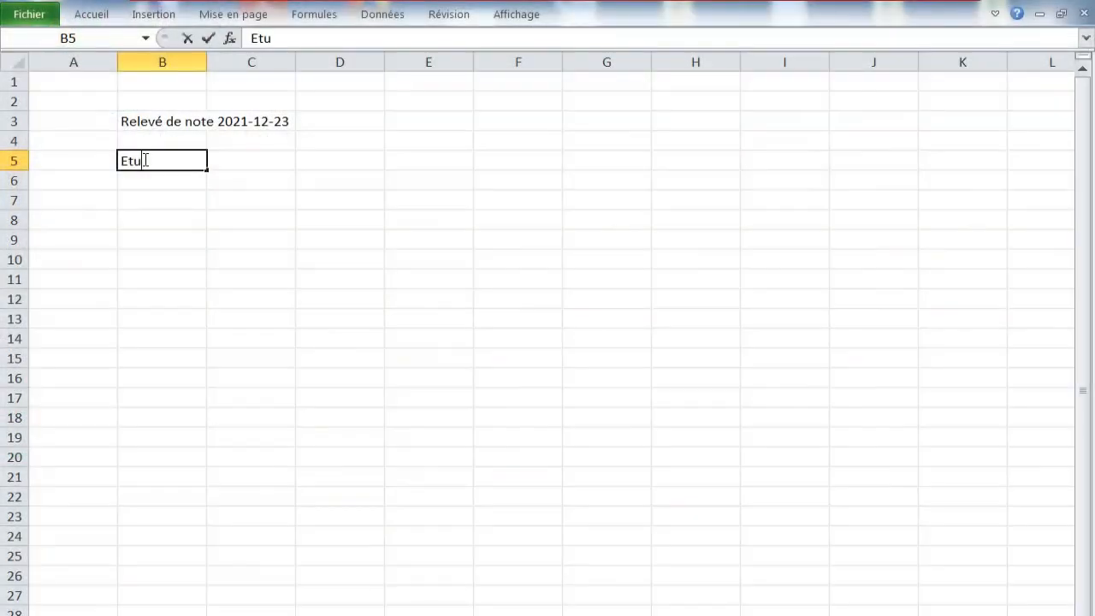
Step: Complete the Etudiant header in B5 and list the students' first names in B6:B14 and B16:B24, leaving B15 blank
{"action": "type", "text": "nt"}
{"action": "key", "text": "Return"}
{"action": "type", "text": "Yassir"}
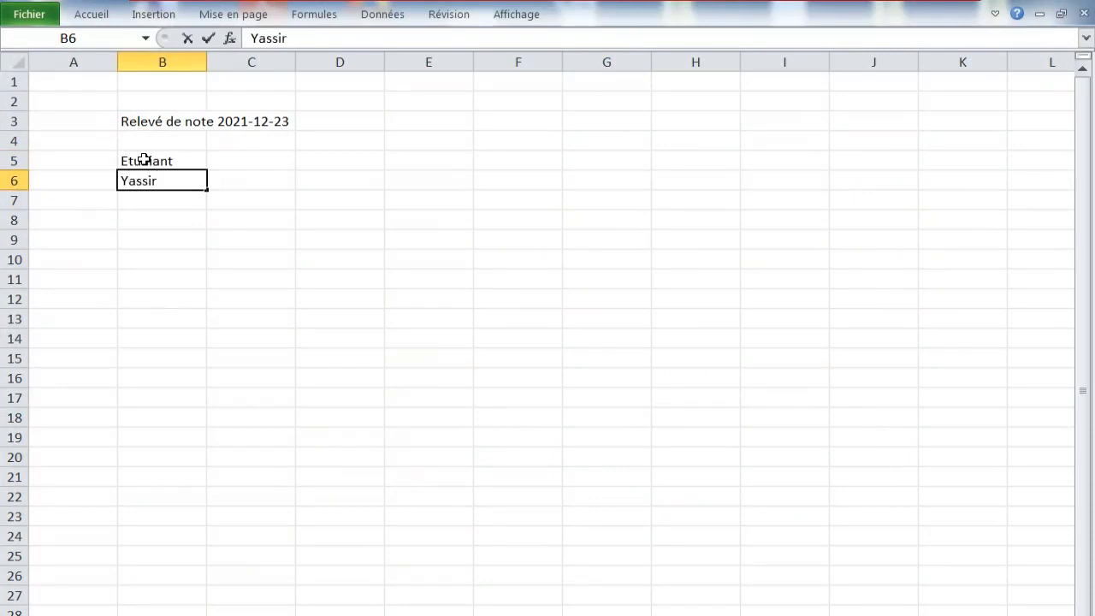
{"action": "key", "text": "Return"}
{"action": "type", "text": "G"}
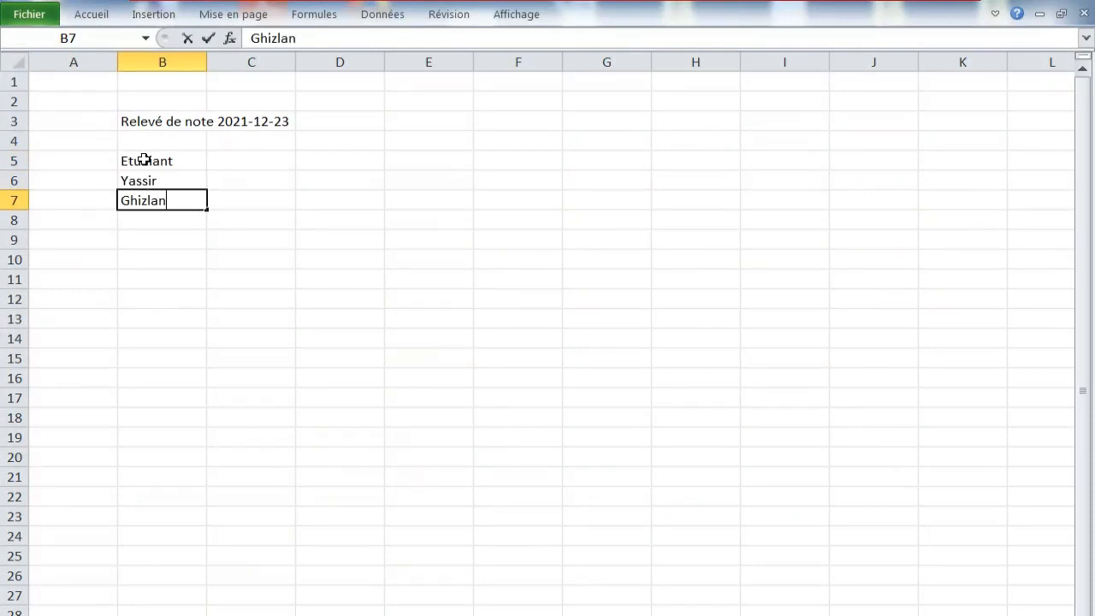
{"action": "type", "text": "hizlan"}
{"action": "key", "text": "Return"}
{"action": "type", "text": "Yassine"}
{"action": "key", "text": "Return"}
{"action": "type", "text": "Hanane"}
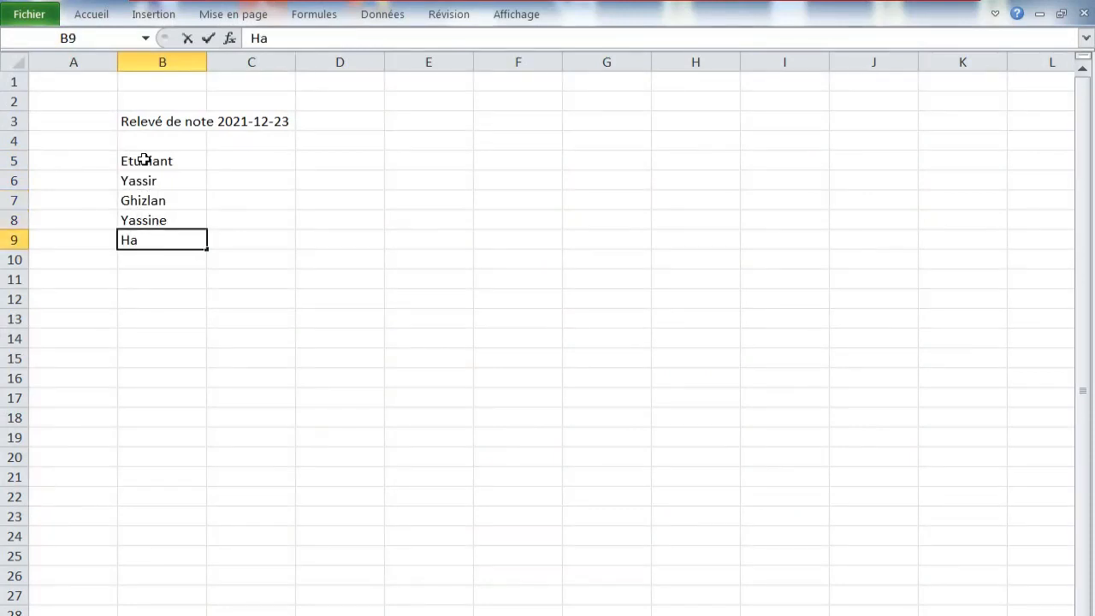
{"action": "key", "text": "Return"}
{"action": "type", "text": "Assia"}
{"action": "key", "text": "Return"}
{"action": "type", "text": "khadija"}
{"action": "key", "text": "Return"}
{"action": "type", "text": "Hakima"}
{"action": "key", "text": "Return"}
{"action": "type", "text": "Salmi"}
{"action": "key", "text": "Return"}
{"action": "type", "text": "Amina  nadia"}
{"action": "key", "text": "Return"}
{"action": "type", "text": "Said Majda Kenza Keltoum Amina Redouane Hanane Zineb"}
Step: Fill C5:C24 with Comptabilité; 17; 8; 4; 11; 17; 7; 6; 14; 14; blank; 10,5; 4; 11; 17; 12,5; 6; 14; 14; 14
{"action": "left_click", "coordinate": [240, 160]}
{"action": "type", "text": "Comptabilité"}
{"action": "key", "text": "Return"}
{"action": "type", "text": "17"}
{"action": "key", "text": "Return"}
{"action": "type", "text": "8 4 11 17 7 6 14 14  10,5 4 11 12,5 6 14 14 14"}
{"action": "left_click_drag", "start_coordinate": [287, 439], "coordinate": [285, 545]}
{"action": "left_click", "coordinate": [290, 433]}
{"action": "type", "text": "17"}
Step: Fill D5:D24 with informatique; 19,5; 15; 15; 6; 16; 17; 5; 13; 13; blank; 16; 15; 15; 16; 17; 5; 13; 13; 13
{"action": "left_click", "coordinate": [349, 160]}
{"action": "type", "text": "informatique 19,5 15 15 6 16 17 5"}
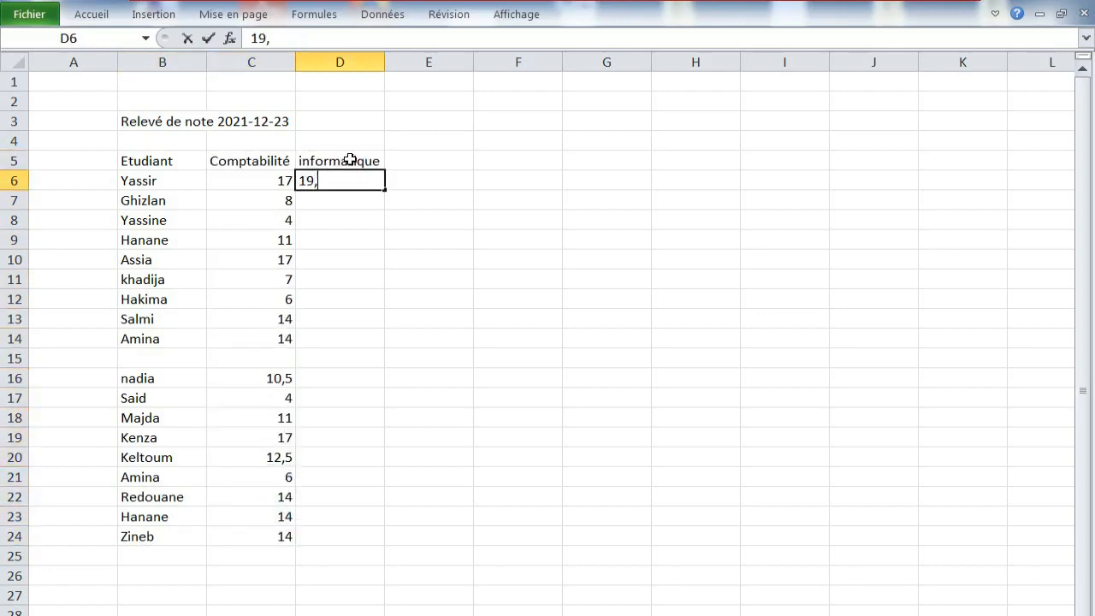
{"action": "type", "text": " 13 13  16 15 15 16 17 5 13 13 13"}
Step: Fill E5:E24 with droit social; 16,5; 9; 16; 8; 15,5; 10; 7; 7; 7; blank; 12,5; 16; 11,5; 15,5; 10; 13; 7; 7; 7
{"action": "left_click", "coordinate": [430, 160]}
{"action": "type", "text": "droit social 16,5 9 16 8 15,5 10 7 7 7  12,5 16 11,5 15,5 10 13 7 7 7"}
Step: Add the column headers Moyenne in F5 and Résultat in G5
{"action": "left_click", "coordinate": [506, 159]}
{"action": "type", "text": "Moyenne"}
{"action": "key", "text": "Tab"}
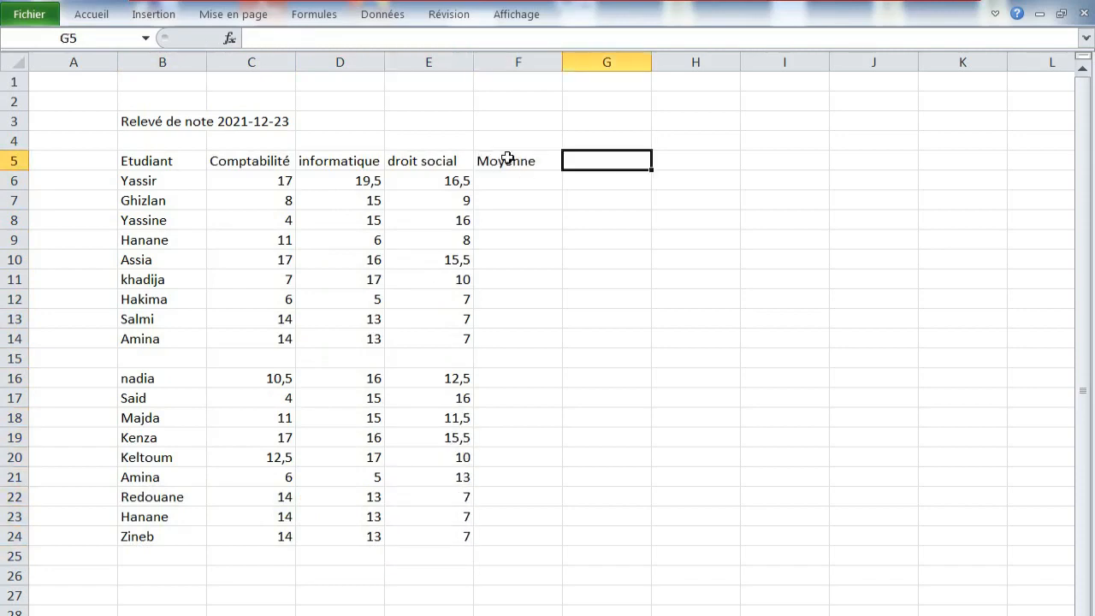
{"action": "type", "text": "Résultat"}
{"action": "left_click", "coordinate": [578, 202]}
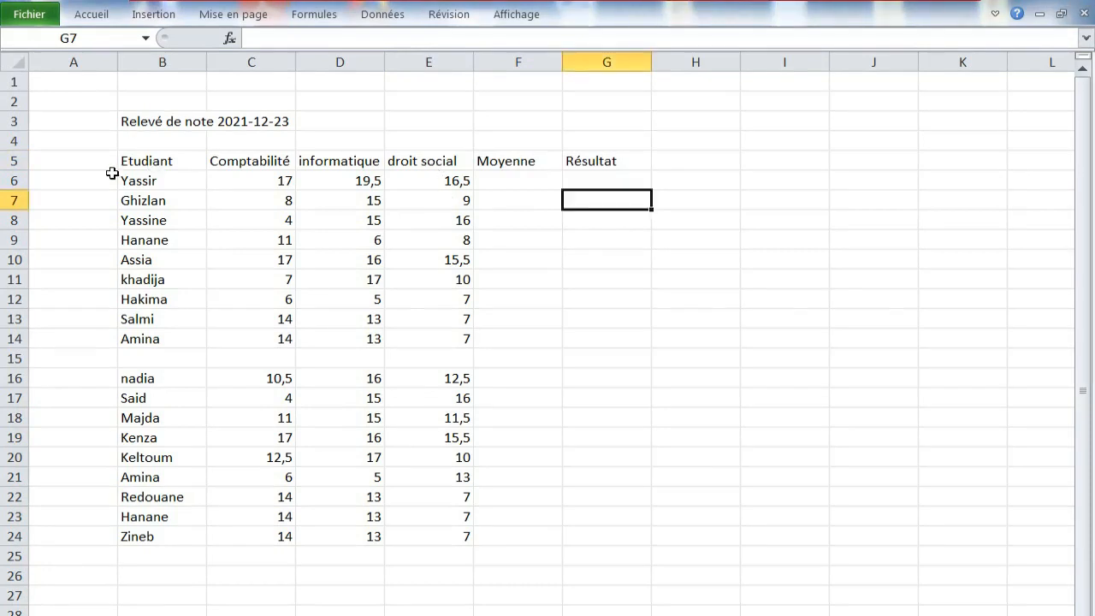
Step: Apply all borders to the whole grade table, B5:H24
{"action": "left_click_drag", "start_coordinate": [144, 166], "coordinate": [667, 532]}
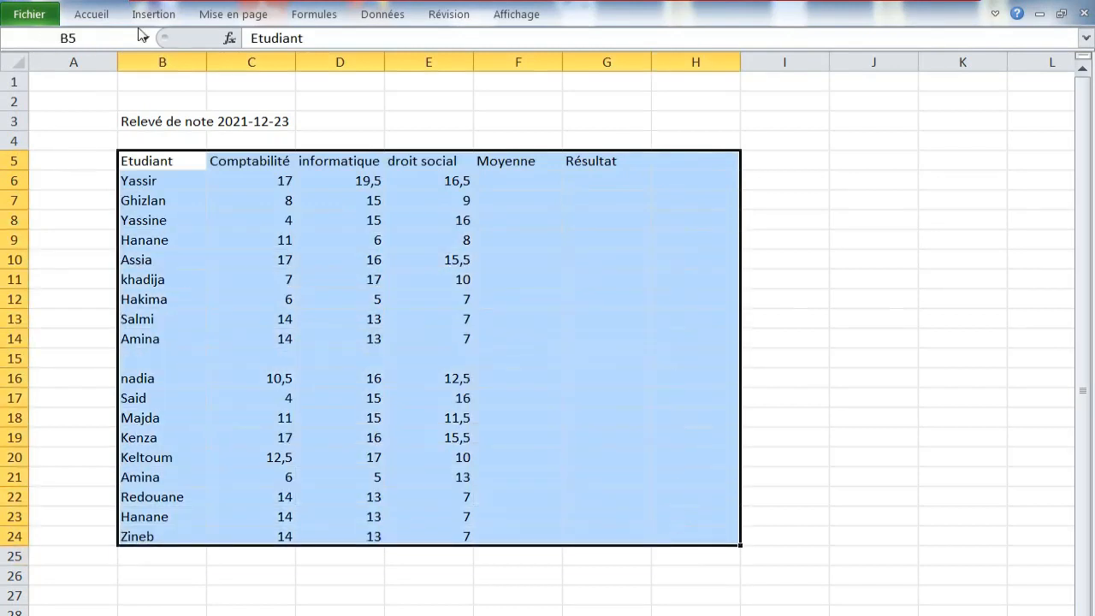
{"action": "left_click", "coordinate": [94, 17]}
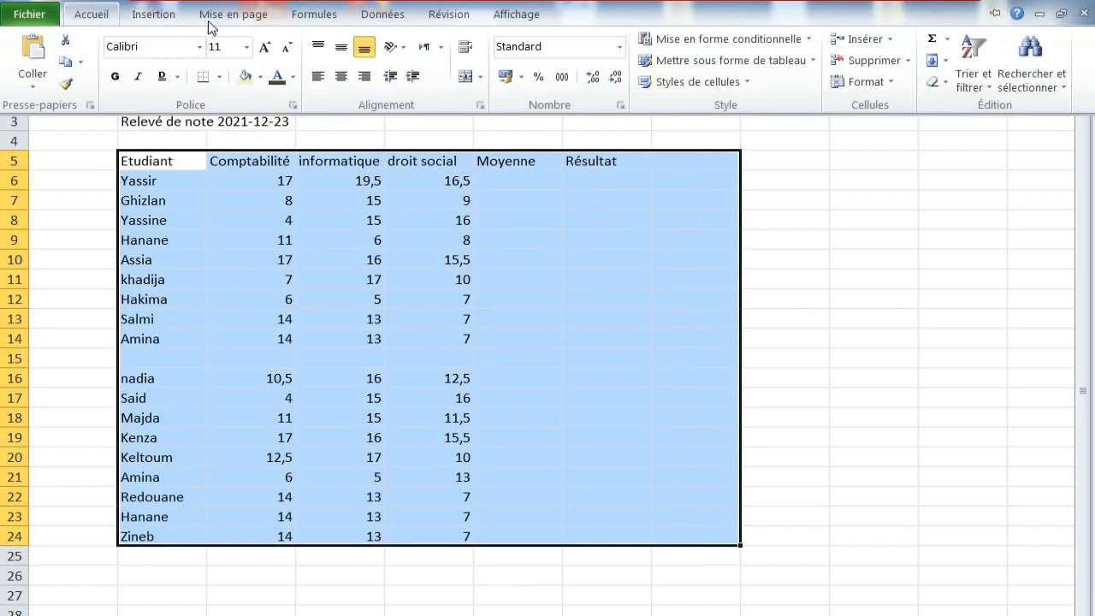
{"action": "left_click", "coordinate": [221, 77]}
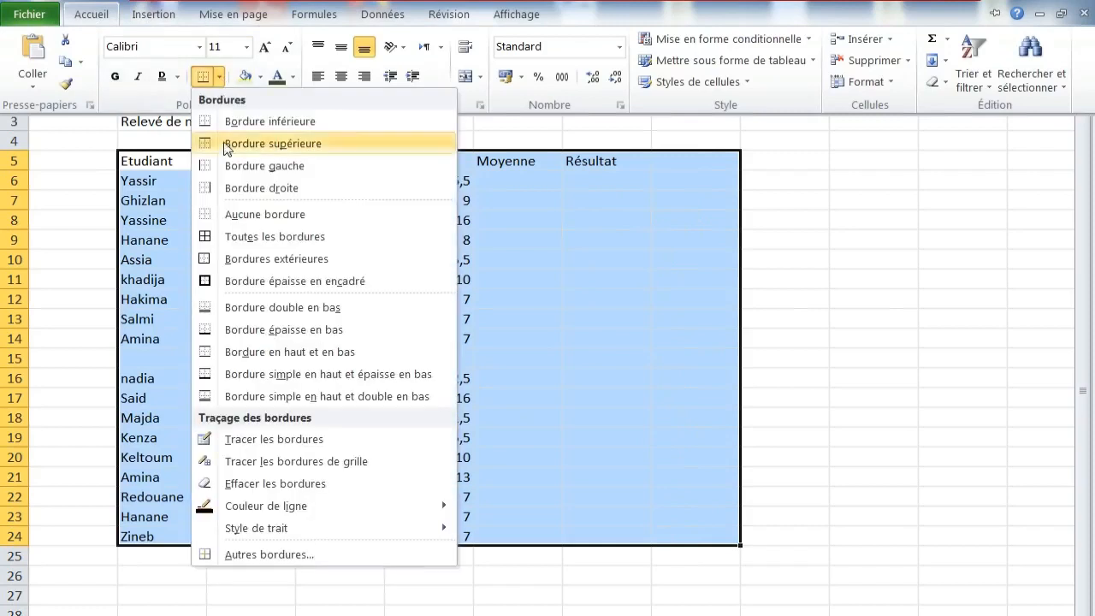
{"action": "left_click", "coordinate": [208, 239]}
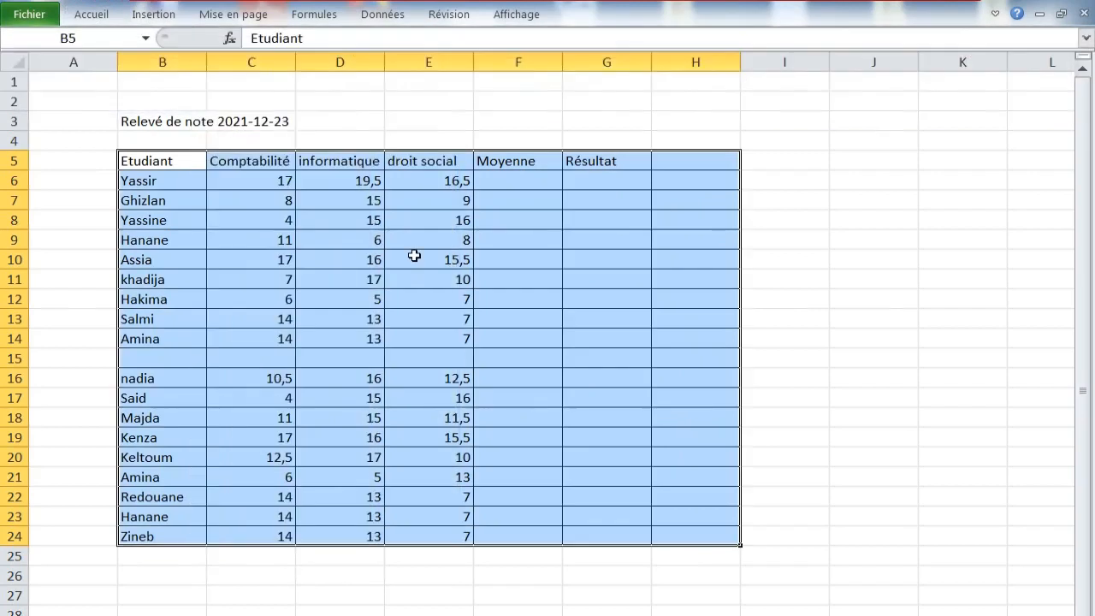
{"action": "left_click", "coordinate": [492, 298]}
{"action": "left_click", "coordinate": [430, 276]}
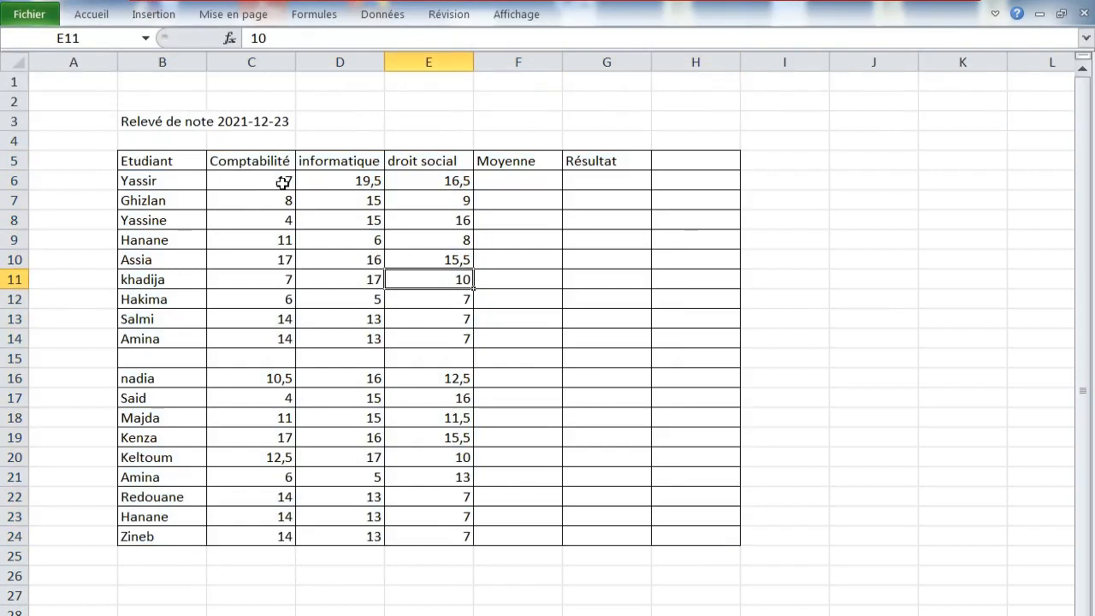
Step: Redraw the grid borders of B5:H24 with the double line style and leave border drawing mode
{"action": "left_click", "coordinate": [88, 17]}
{"action": "left_click", "coordinate": [220, 77]}
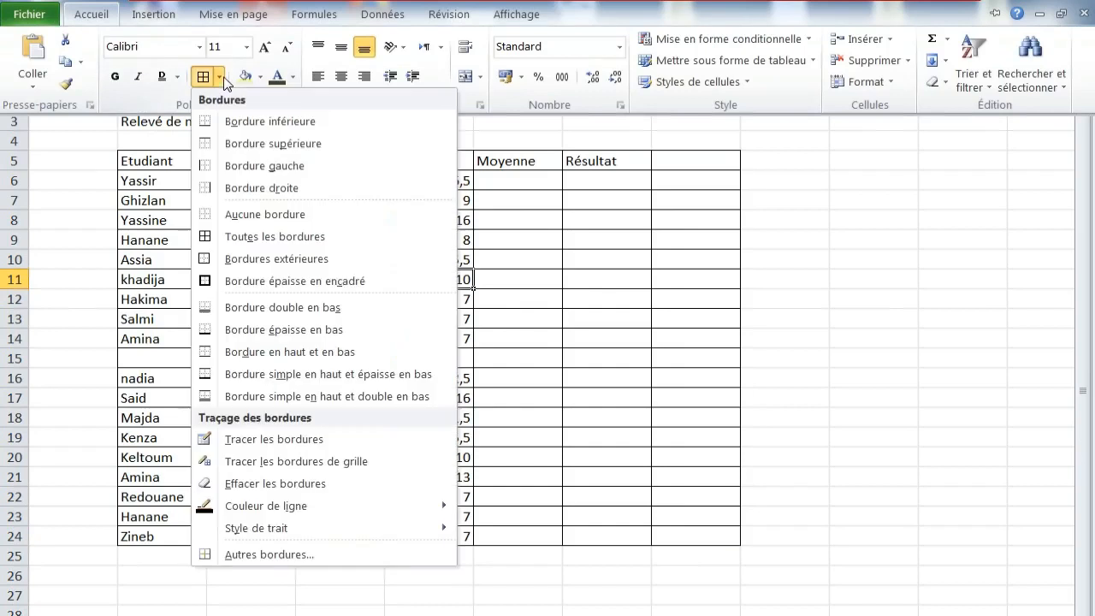
{"action": "mouse_move", "coordinate": [270, 529]}
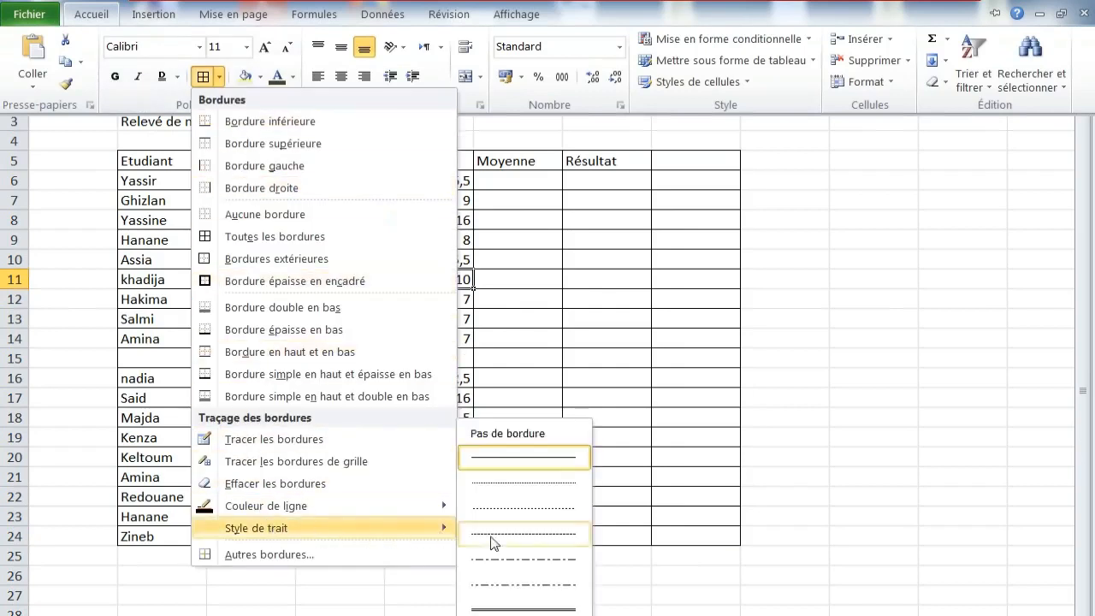
{"action": "left_click", "coordinate": [514, 607]}
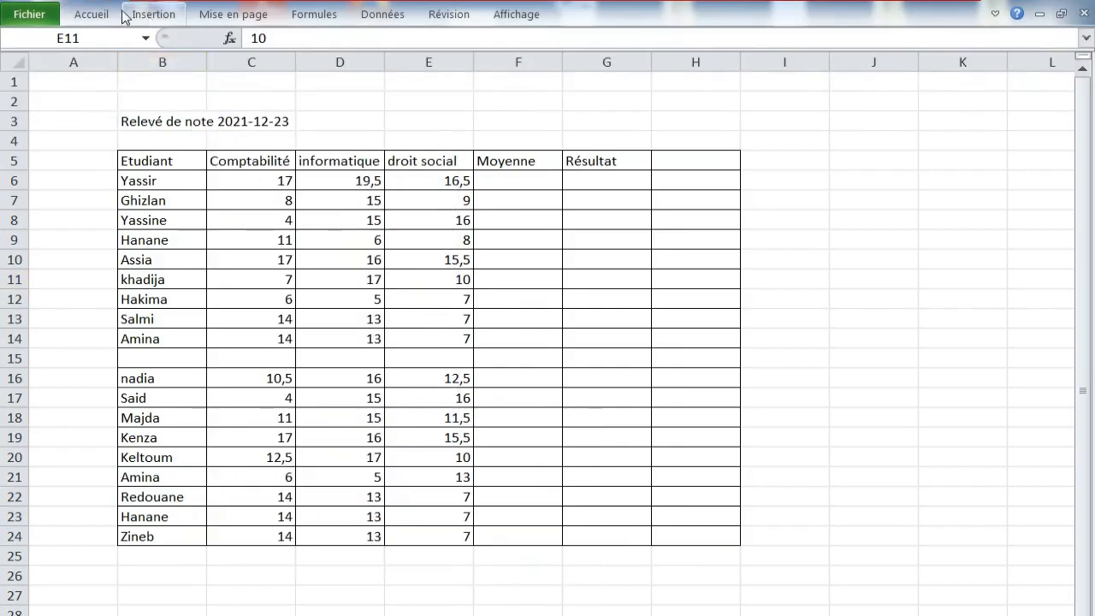
{"action": "left_click", "coordinate": [96, 16]}
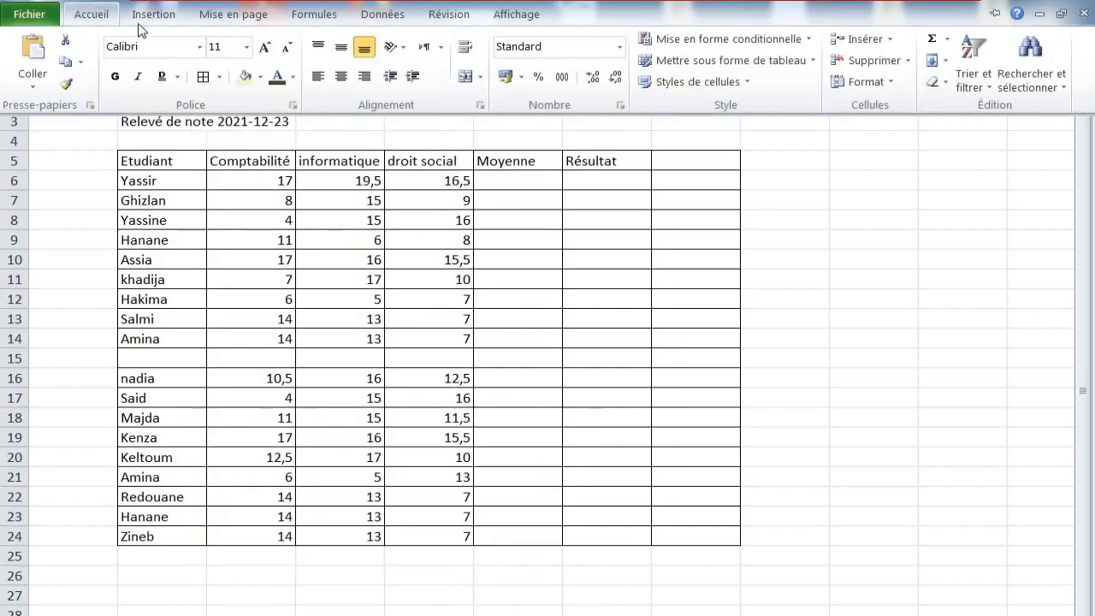
{"action": "left_click", "coordinate": [220, 77]}
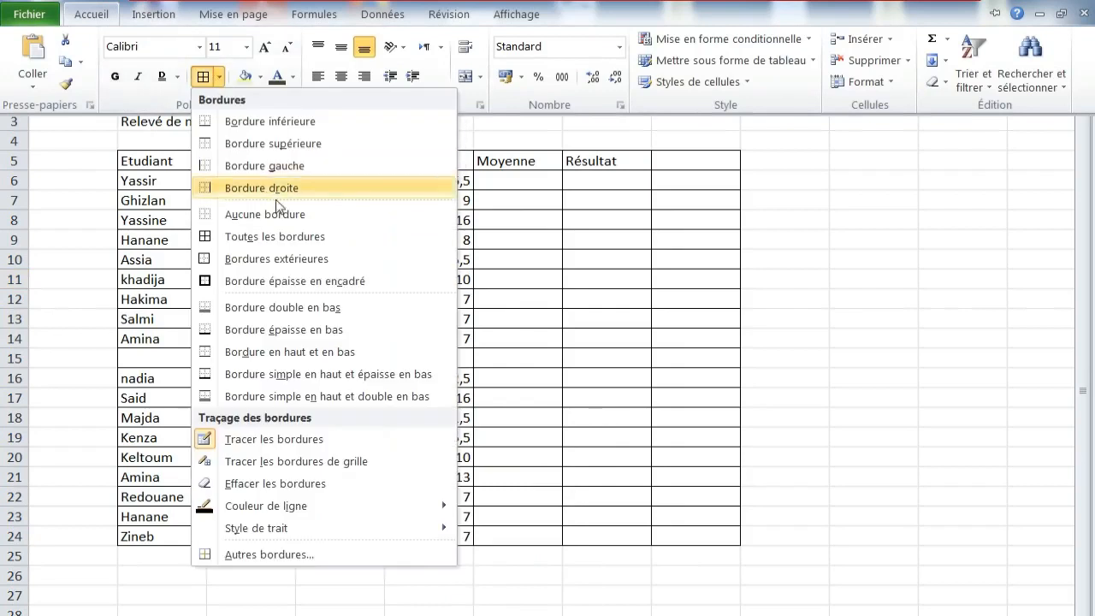
{"action": "left_click", "coordinate": [324, 467]}
{"action": "mouse_move", "coordinate": [134, 154]}
{"action": "left_mouse_down"}
{"action": "mouse_move", "coordinate": [723, 170]}
{"action": "mouse_move", "coordinate": [755, 241]}
{"action": "mouse_move", "coordinate": [723, 367]}
{"action": "mouse_move", "coordinate": [717, 529]}
{"action": "left_mouse_up"}
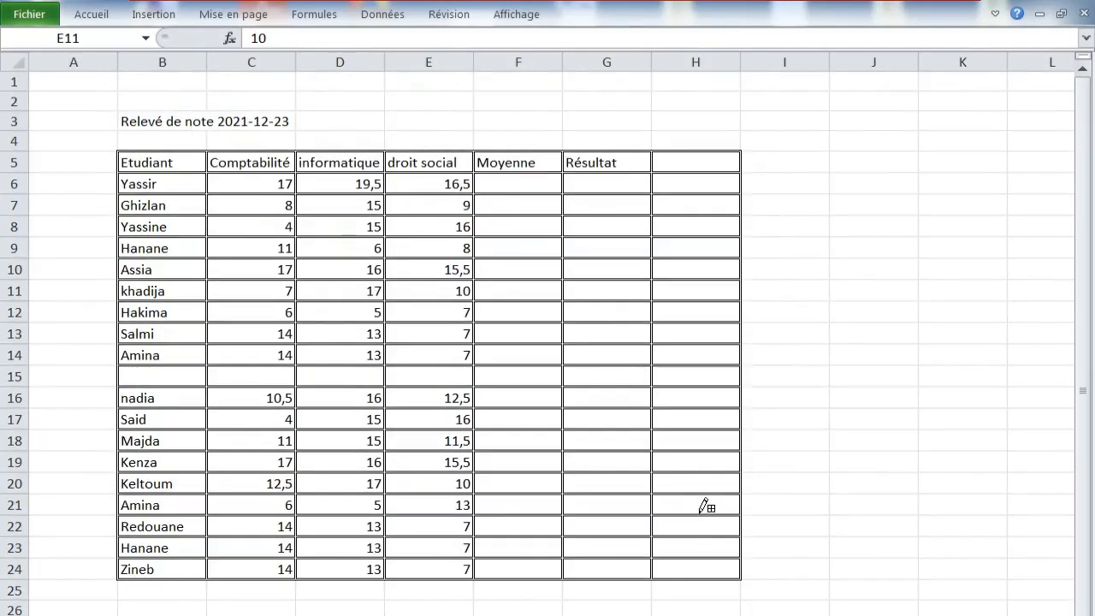
{"action": "key", "text": "Escape"}
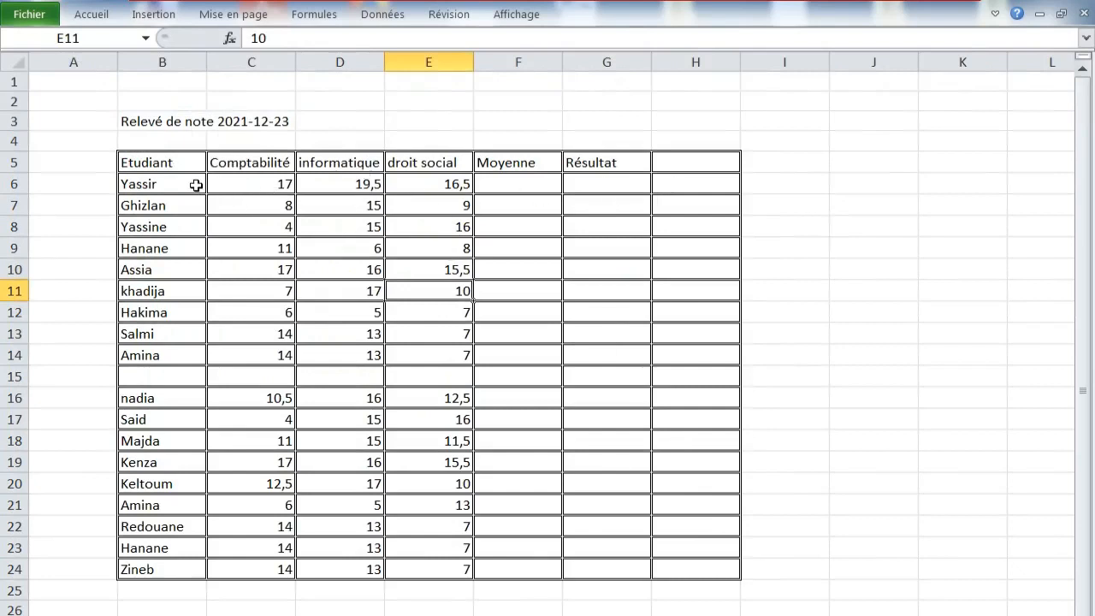
Step: Frame the grade table B5:H24 with a thick box border
{"action": "left_click_drag", "start_coordinate": [131, 158], "coordinate": [660, 568]}
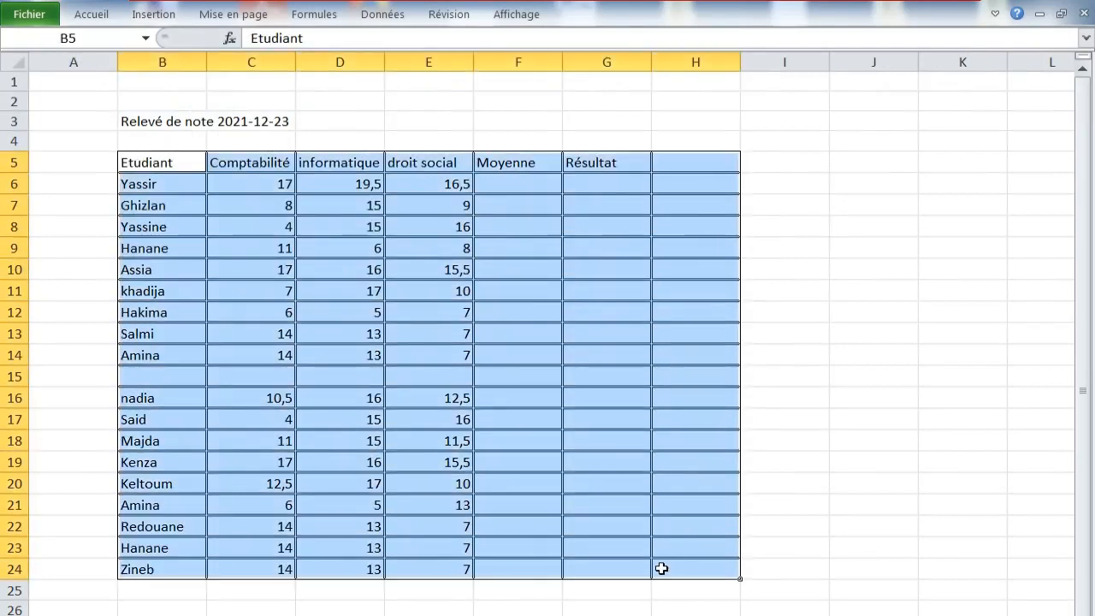
{"action": "left_click", "coordinate": [94, 17]}
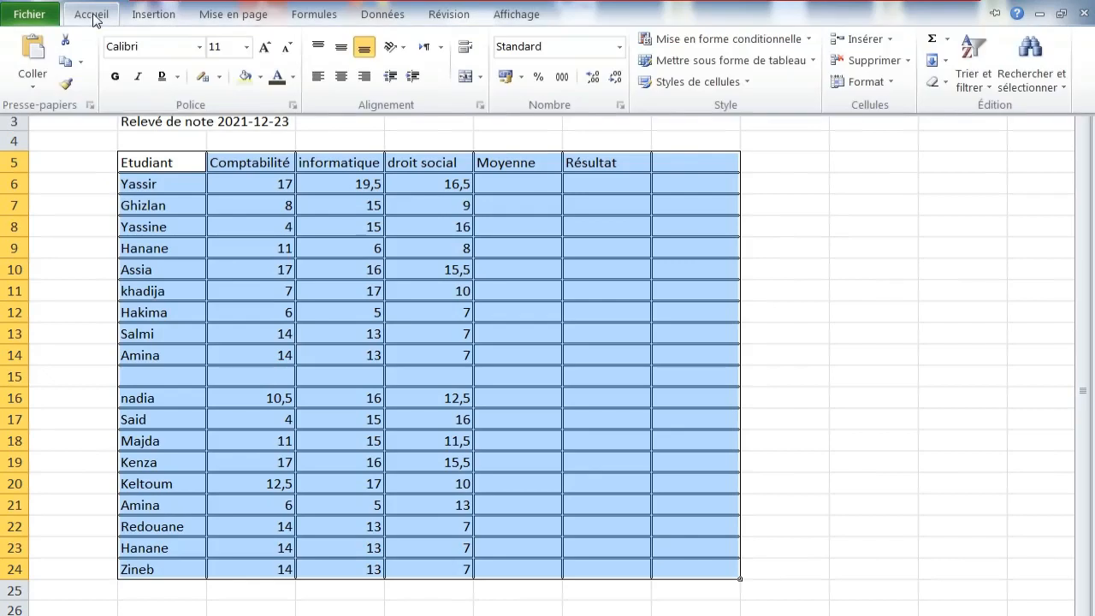
{"action": "left_click", "coordinate": [220, 79]}
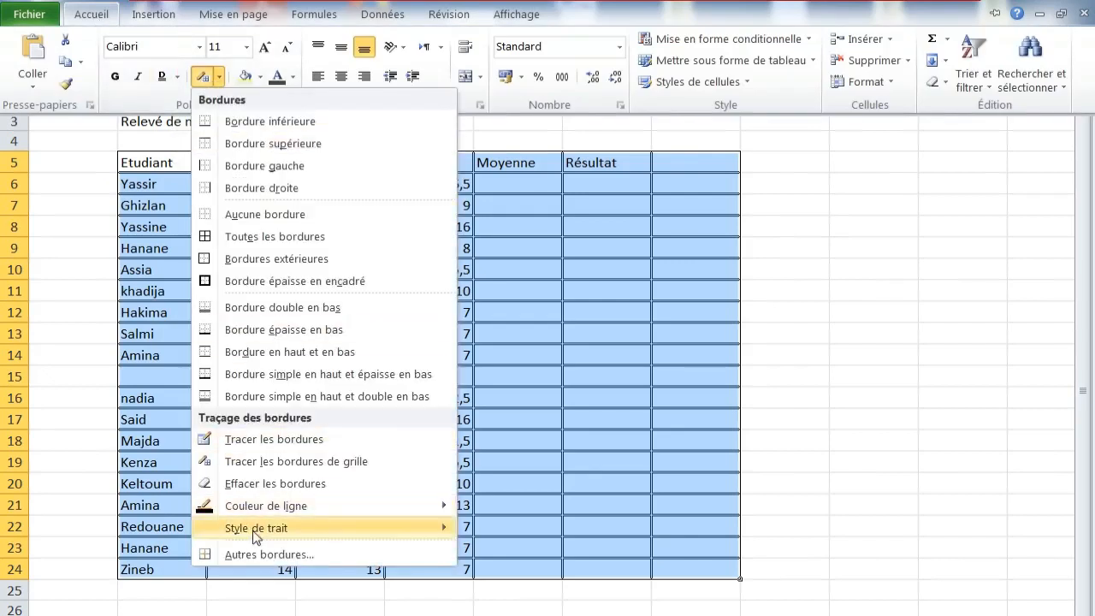
{"action": "mouse_move", "coordinate": [254, 532]}
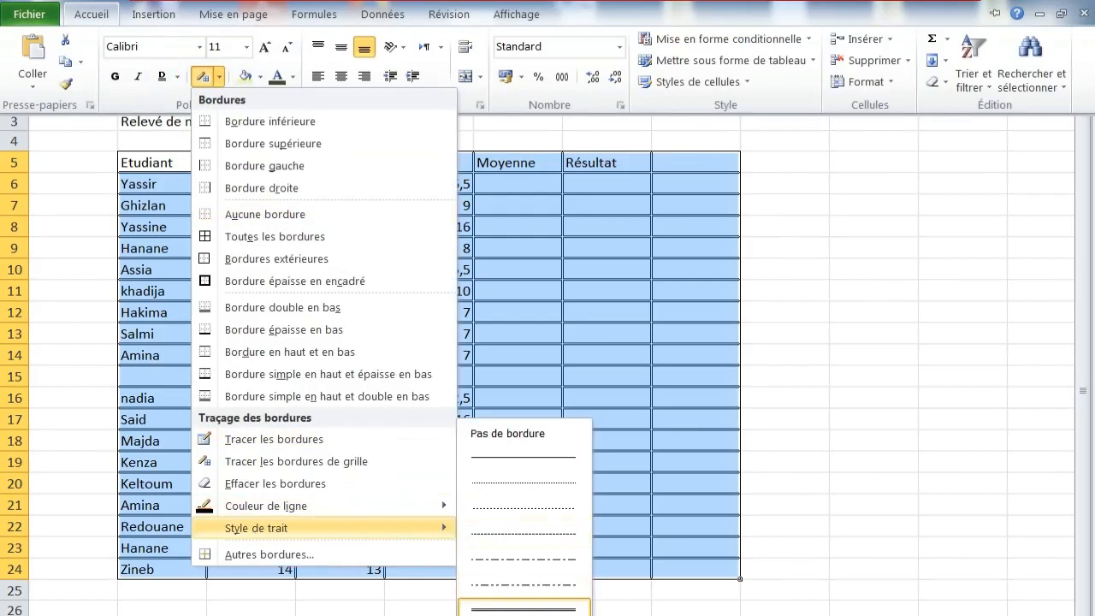
{"action": "left_click", "coordinate": [523, 608]}
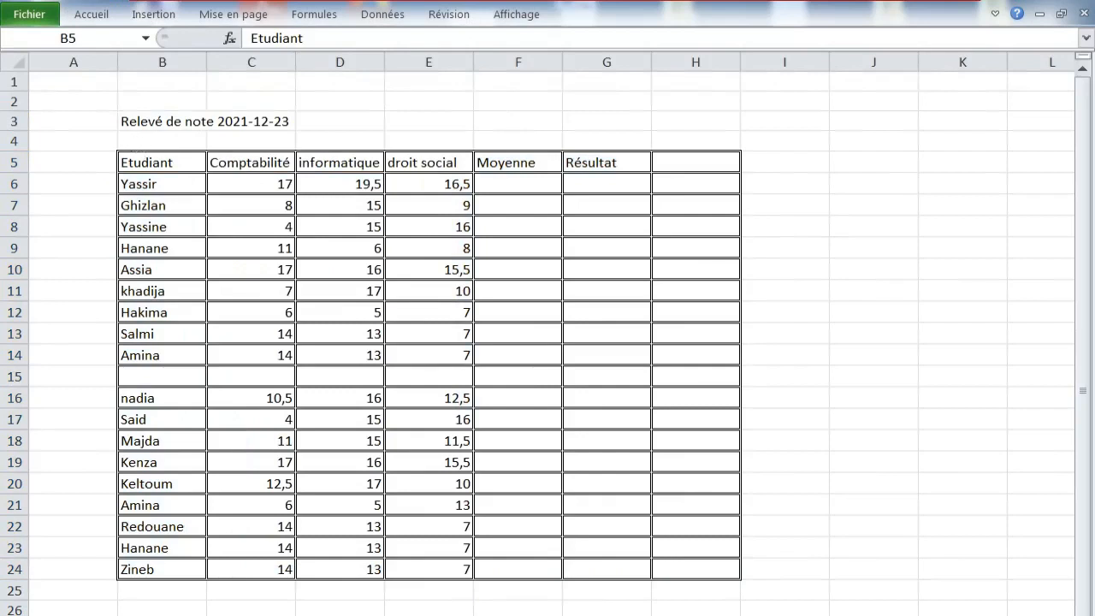
{"action": "left_click", "coordinate": [105, 15]}
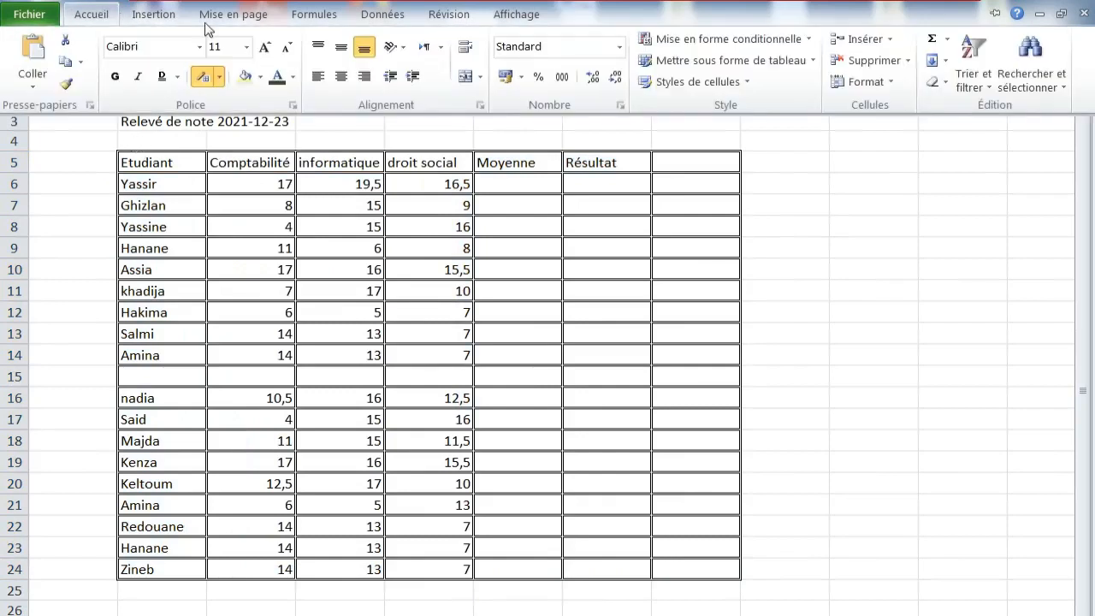
{"action": "left_click", "coordinate": [219, 77]}
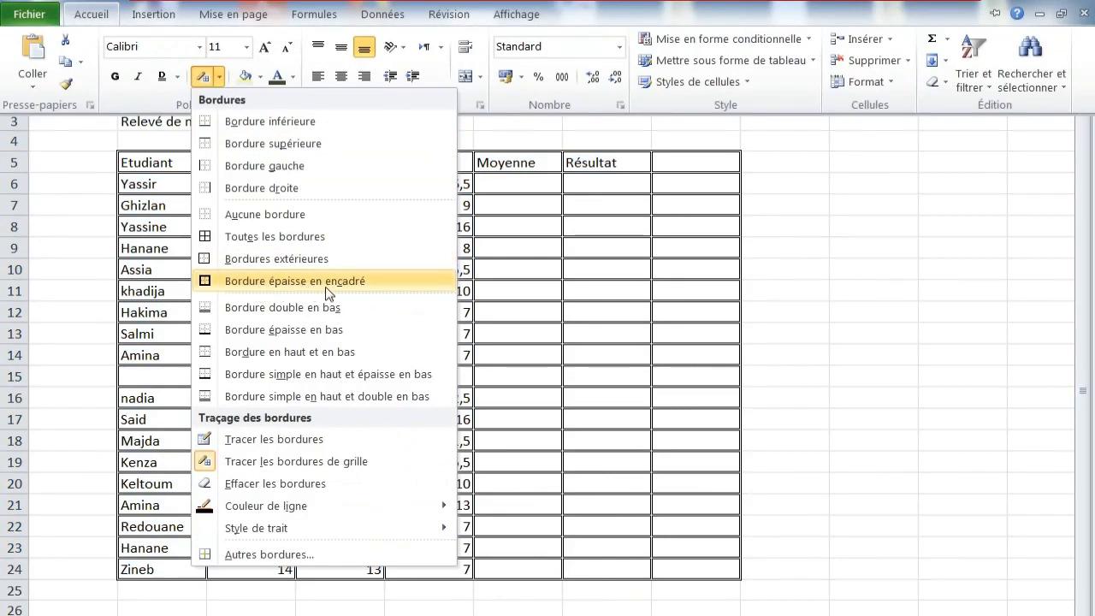
{"action": "left_click", "coordinate": [287, 280]}
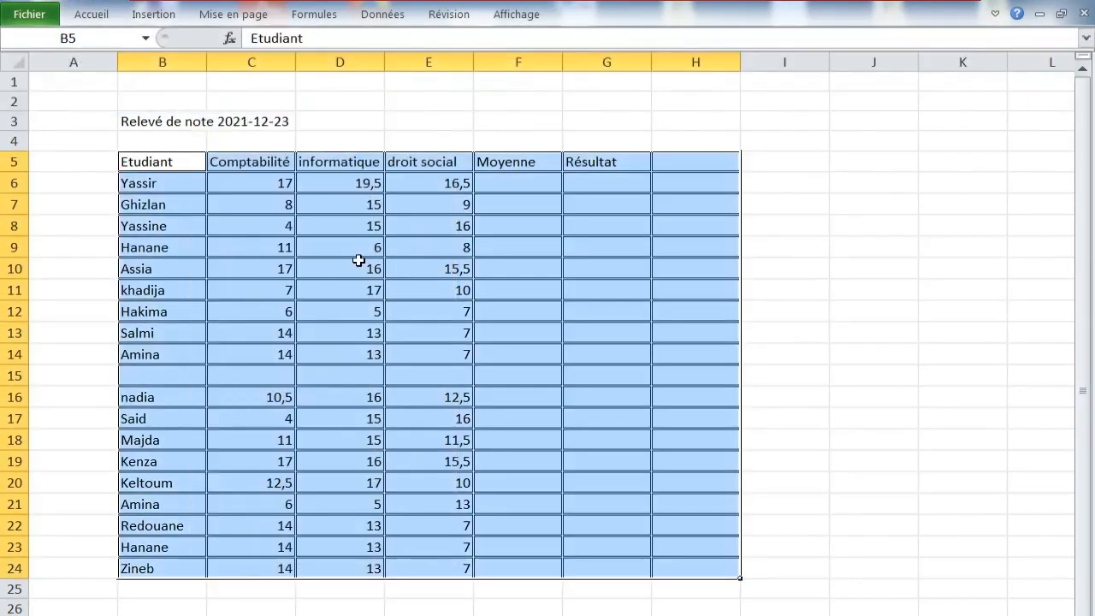
{"action": "left_click", "coordinate": [359, 261]}
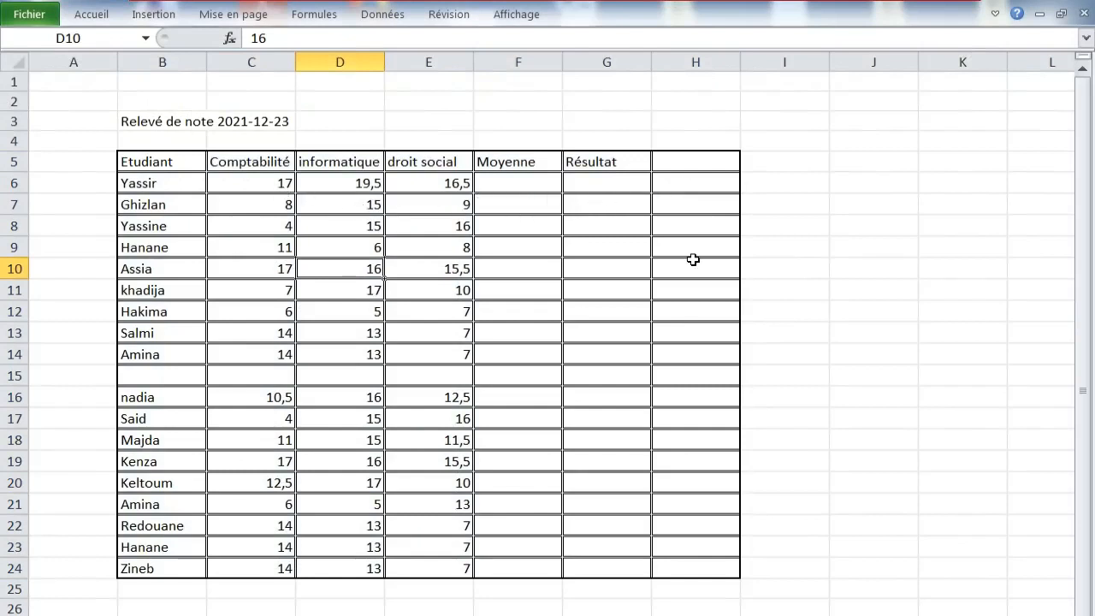
Step: Narrow column B to slightly more than the width of the student names, and slightly narrow column H
{"action": "left_click", "coordinate": [228, 206]}
{"action": "left_click", "coordinate": [172, 160]}
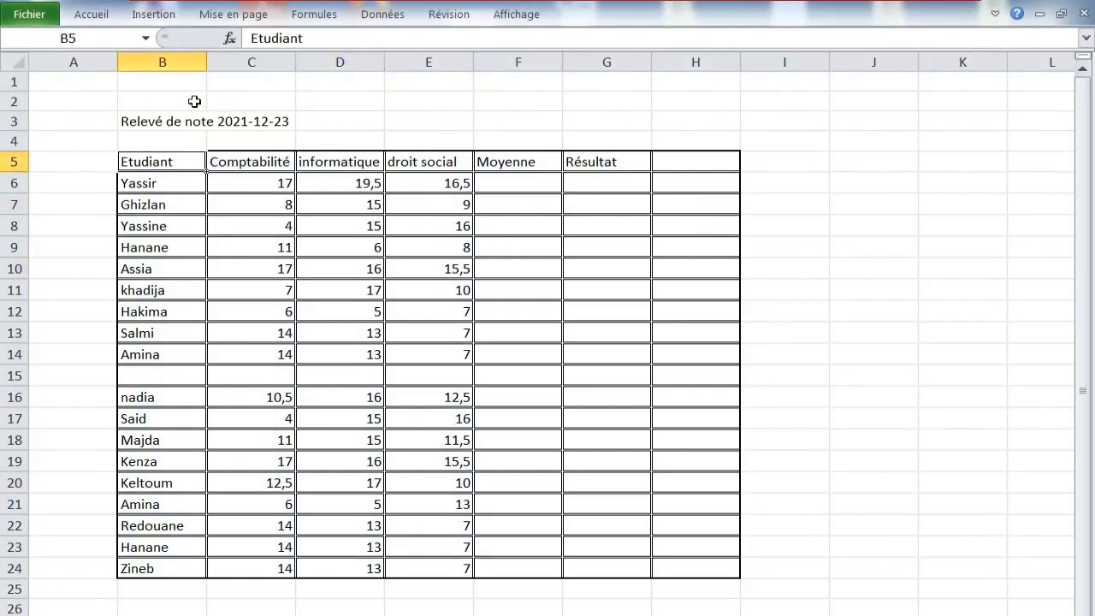
{"action": "left_click_drag", "start_coordinate": [205, 61], "coordinate": [189, 61]}
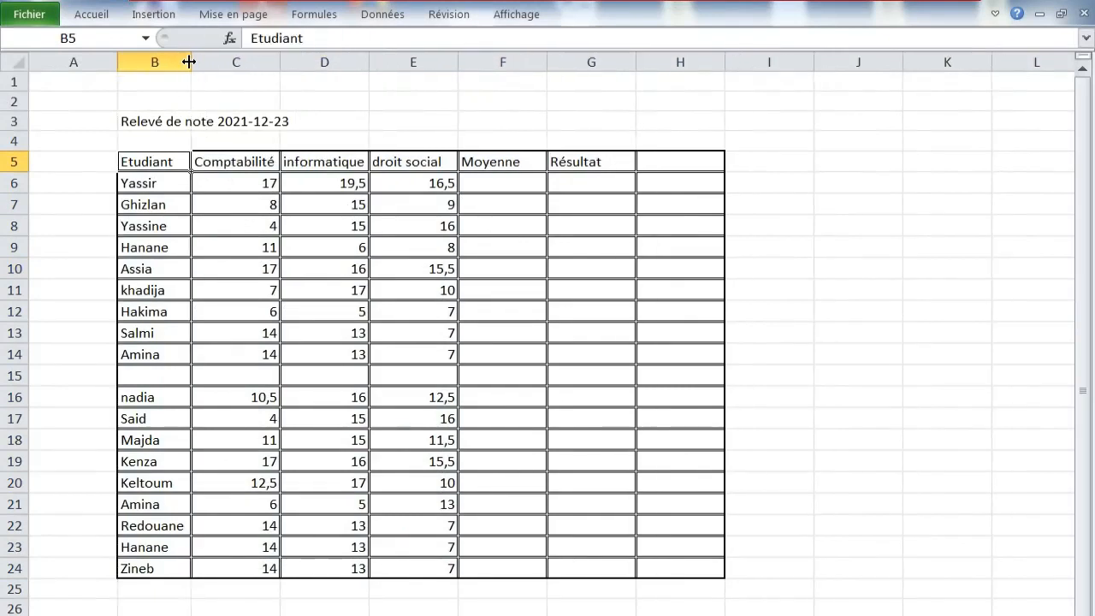
{"action": "double_click", "coordinate": [189, 62]}
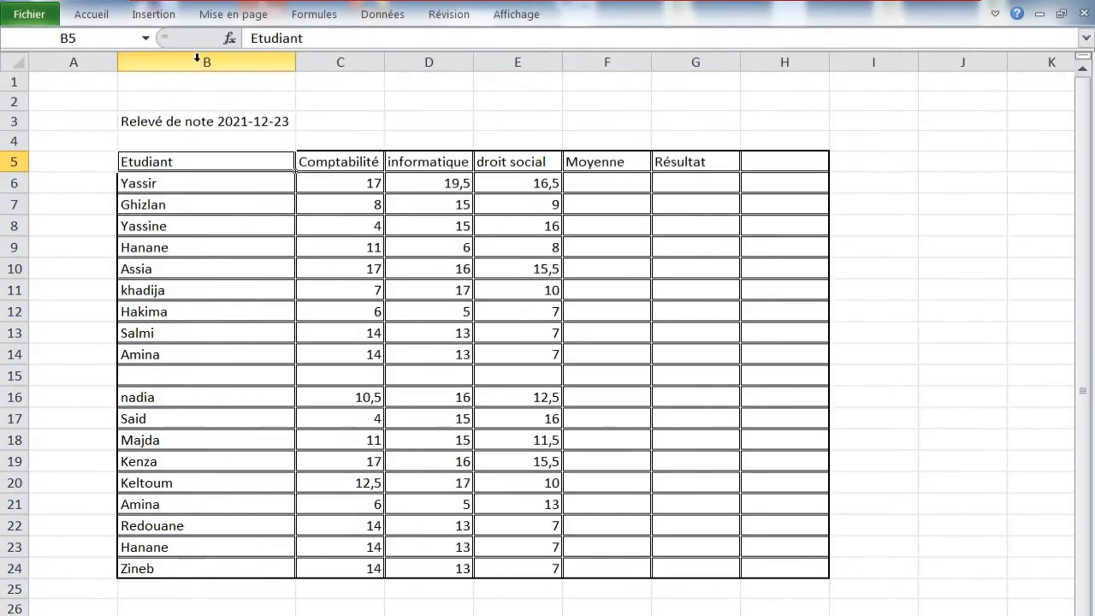
{"action": "left_click_drag", "start_coordinate": [292, 59], "coordinate": [194, 59]}
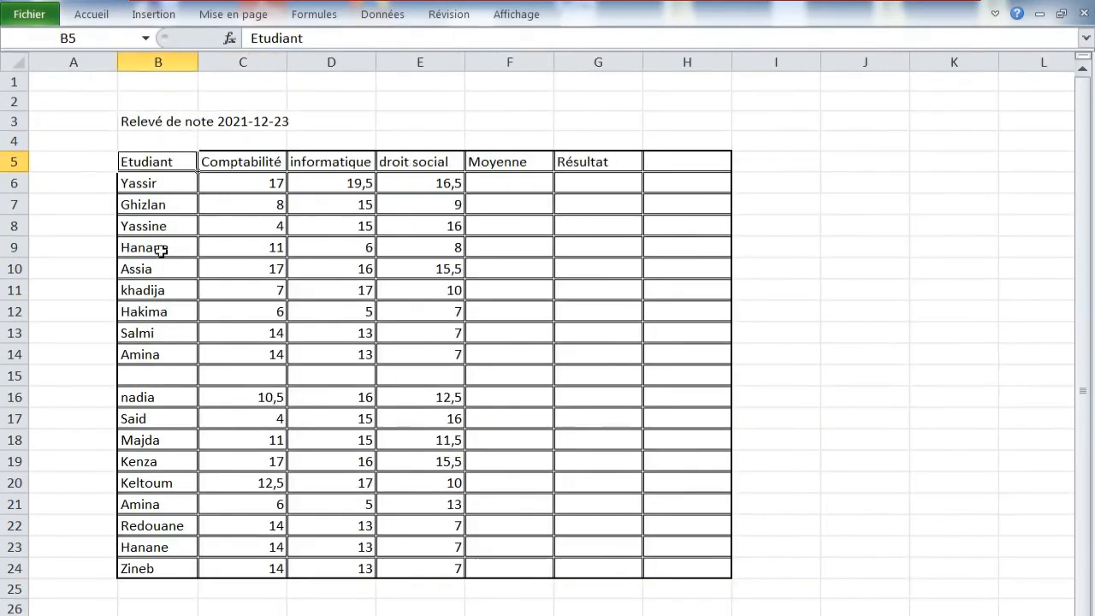
{"action": "left_click", "coordinate": [688, 168]}
{"action": "left_click_drag", "start_coordinate": [730, 59], "coordinate": [709, 59]}
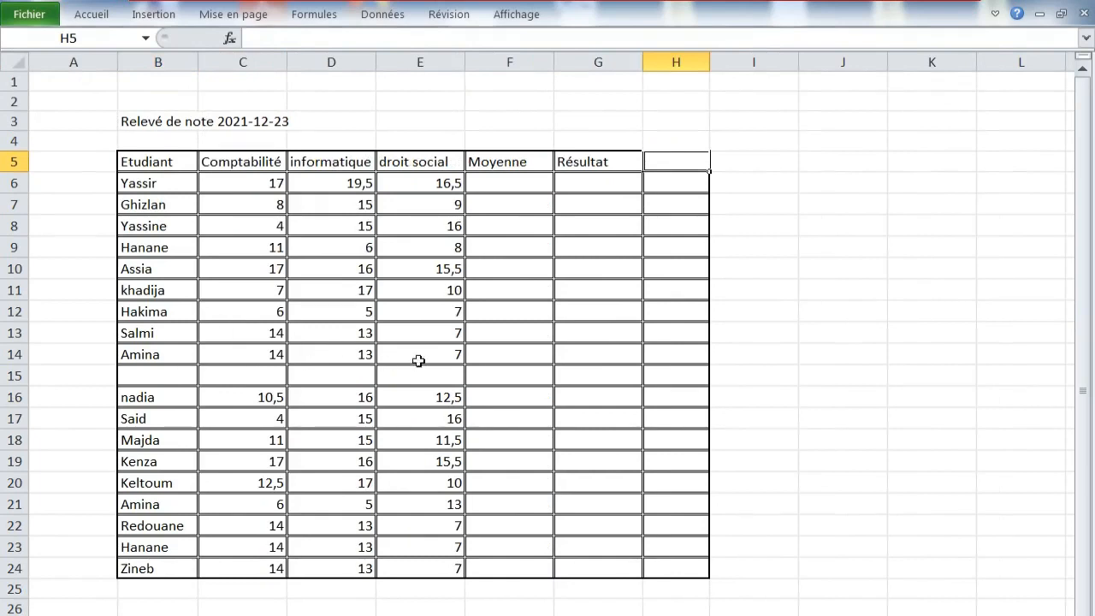
Step: Merge and center the blank separator row cells B15:H15
{"action": "left_click_drag", "start_coordinate": [141, 377], "coordinate": [694, 381]}
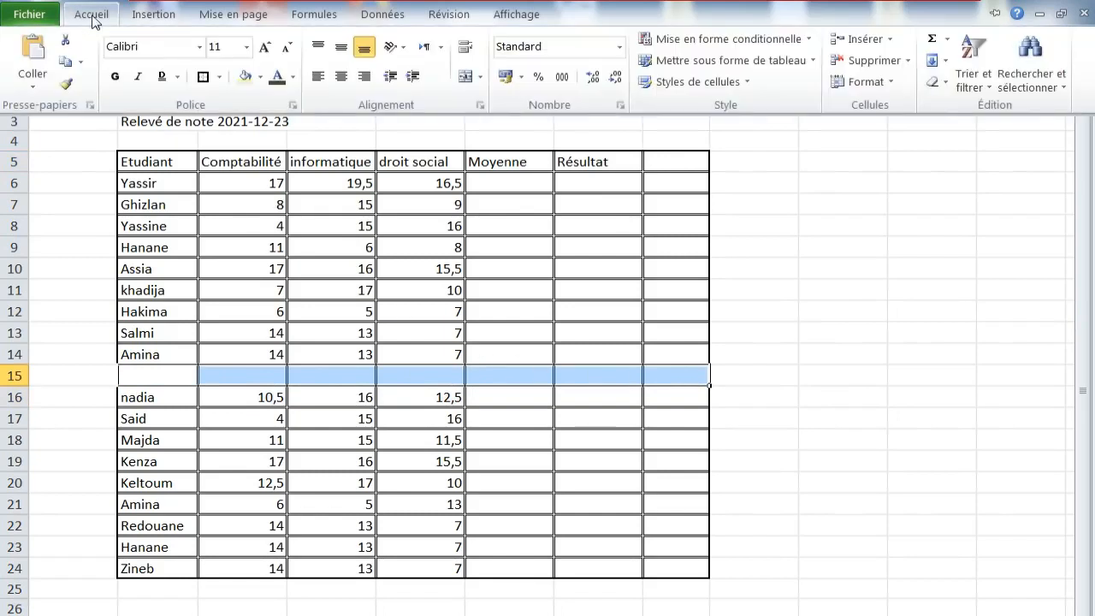
{"action": "left_click", "coordinate": [465, 76]}
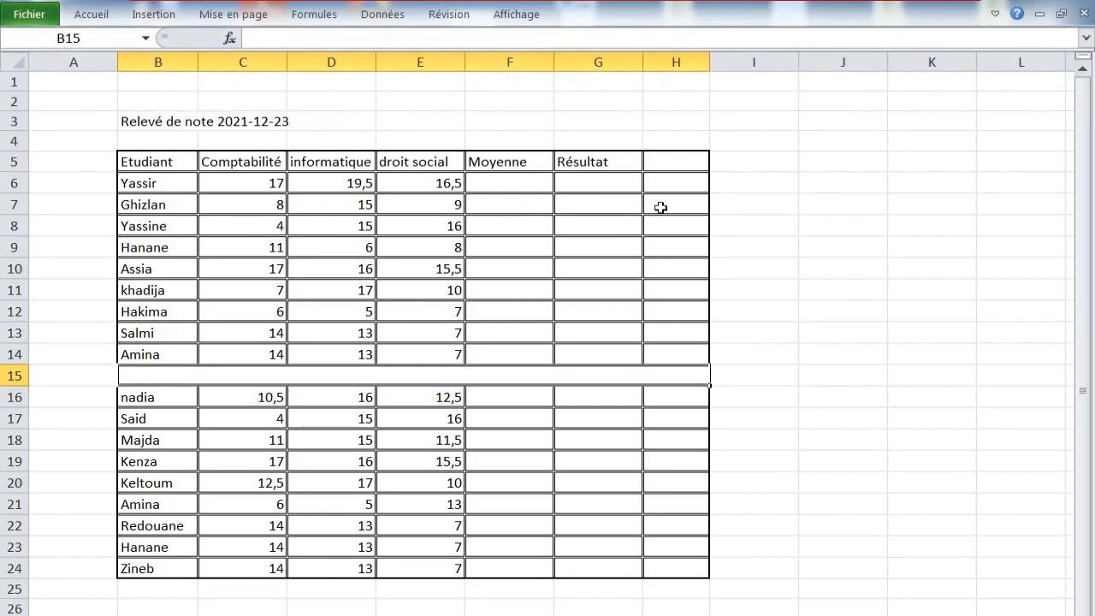
Step: Merge and center cells H6:H14 and cells H16:H23 in the grade table's last column
{"action": "left_click_drag", "start_coordinate": [673, 187], "coordinate": [672, 354]}
{"action": "left_click", "coordinate": [92, 13]}
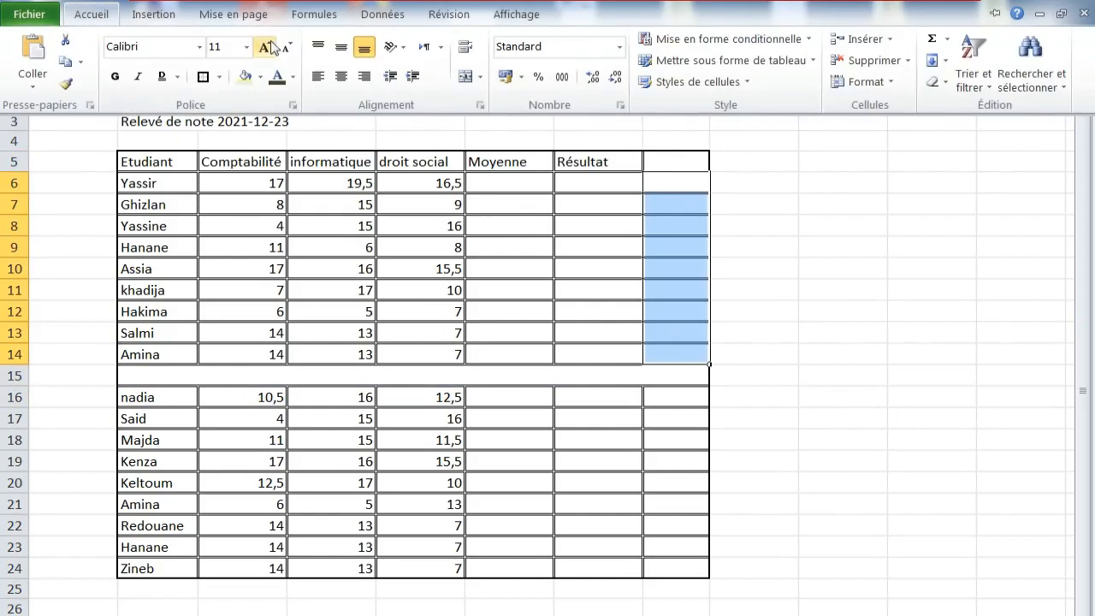
{"action": "left_click", "coordinate": [464, 76]}
{"action": "left_click_drag", "start_coordinate": [664, 394], "coordinate": [667, 541]}
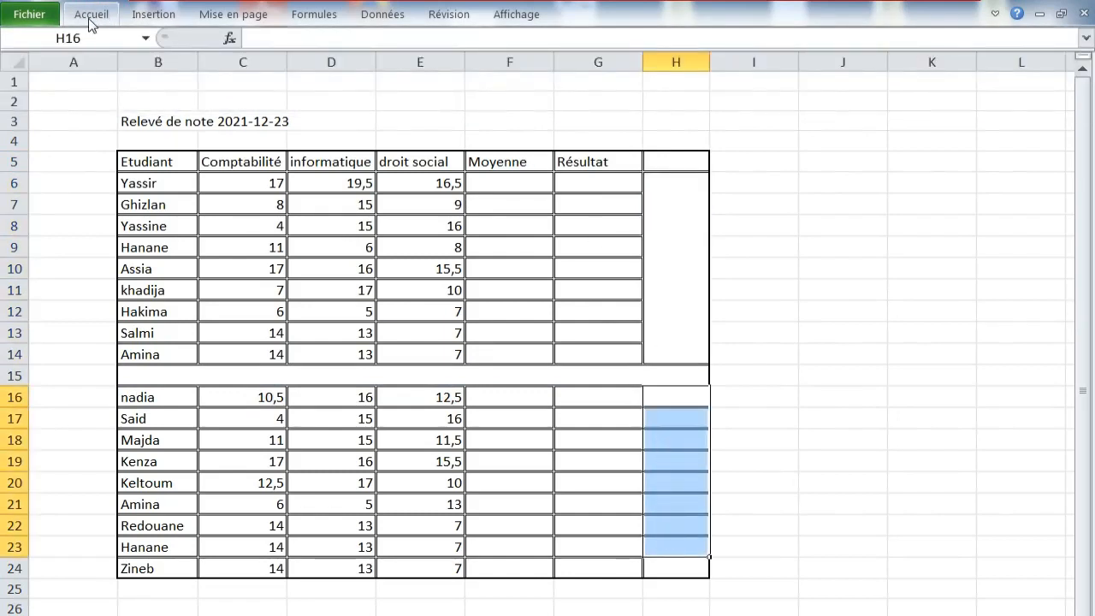
{"action": "left_click", "coordinate": [92, 13]}
{"action": "left_click", "coordinate": [457, 79]}
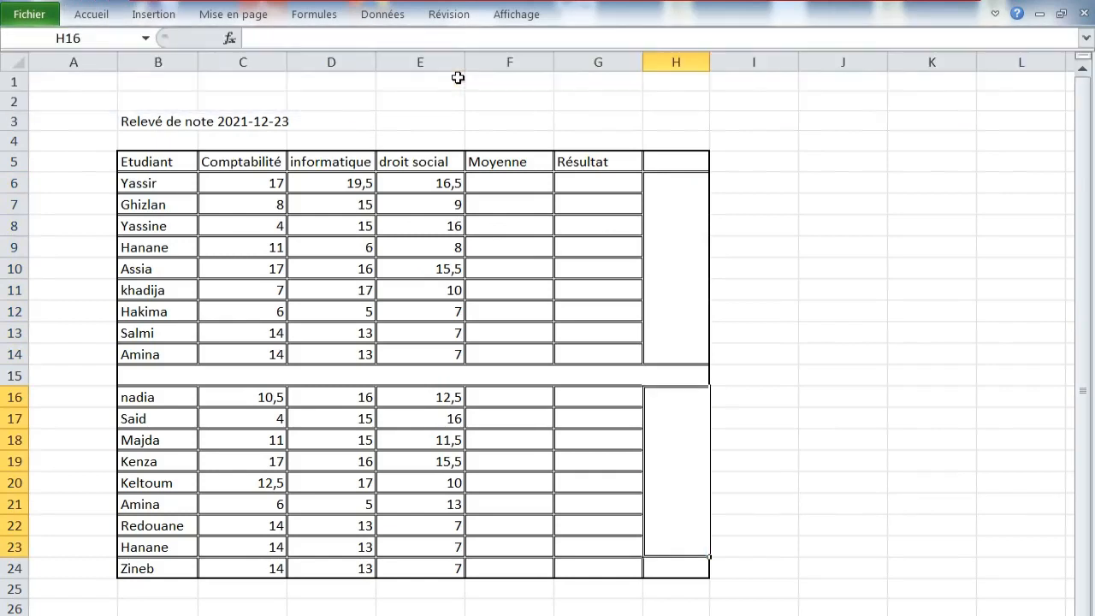
Step: Enter "Groupe -1" in the merged cell H6:H14
{"action": "left_click", "coordinate": [675, 265]}
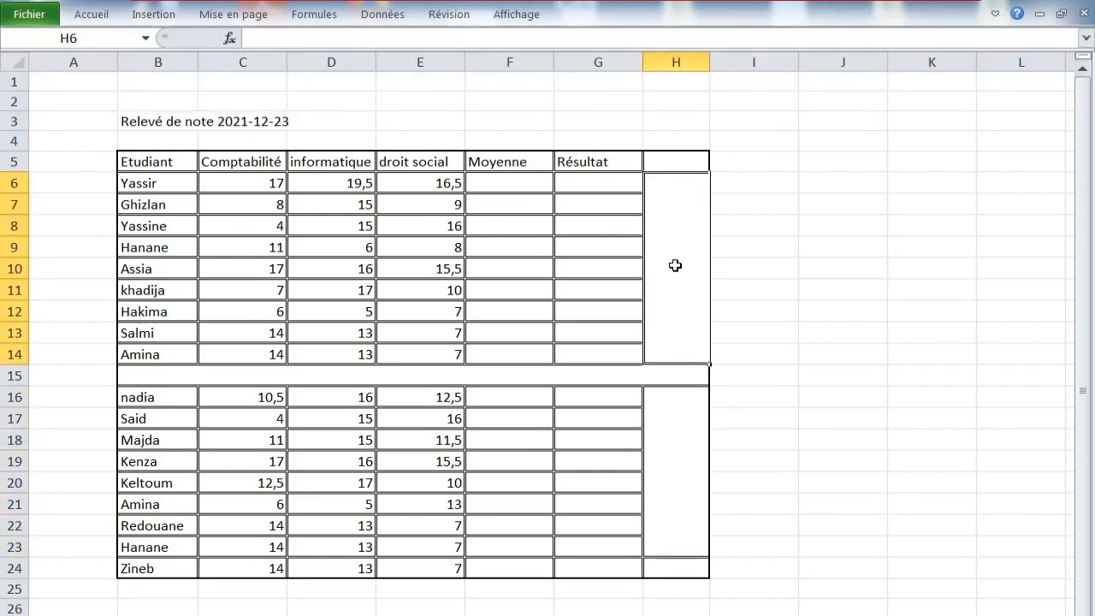
{"action": "type", "text": "Gr"}
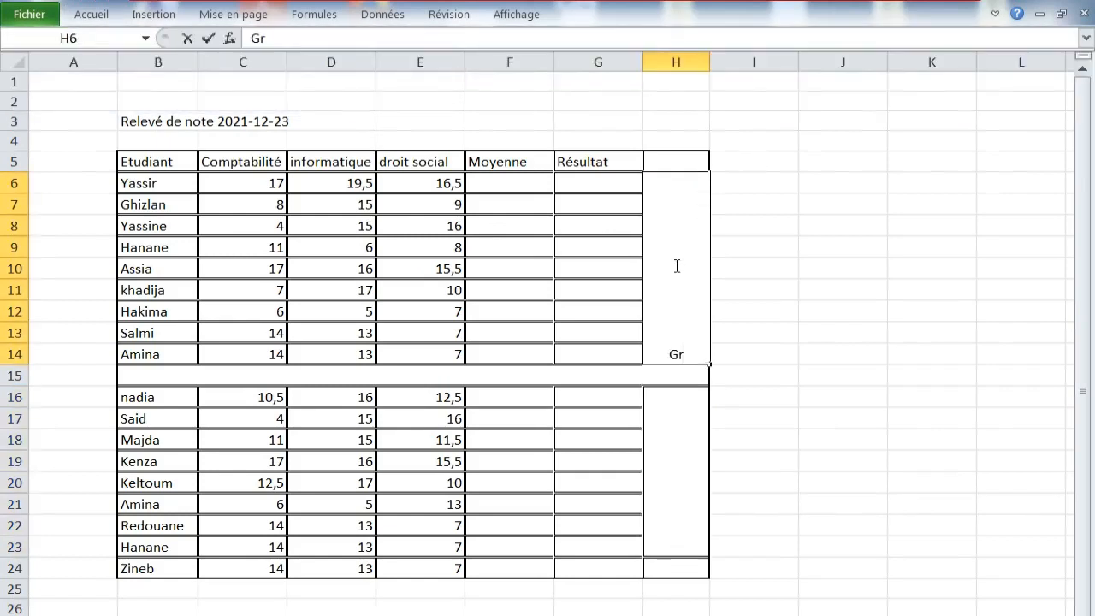
{"action": "type", "text": "oupe -1"}
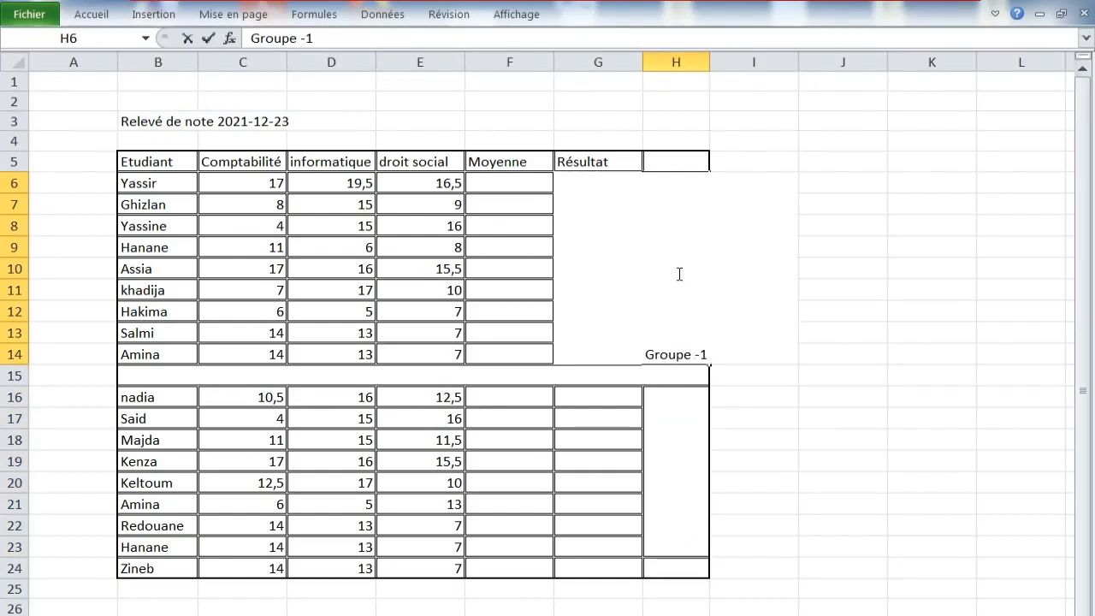
{"action": "left_click", "coordinate": [756, 446]}
Step: In the cell format settings for the "Groupe -1" cell, rotate the text to 90 degrees and set the vertical alignment to Centré
{"action": "left_click", "coordinate": [673, 353]}
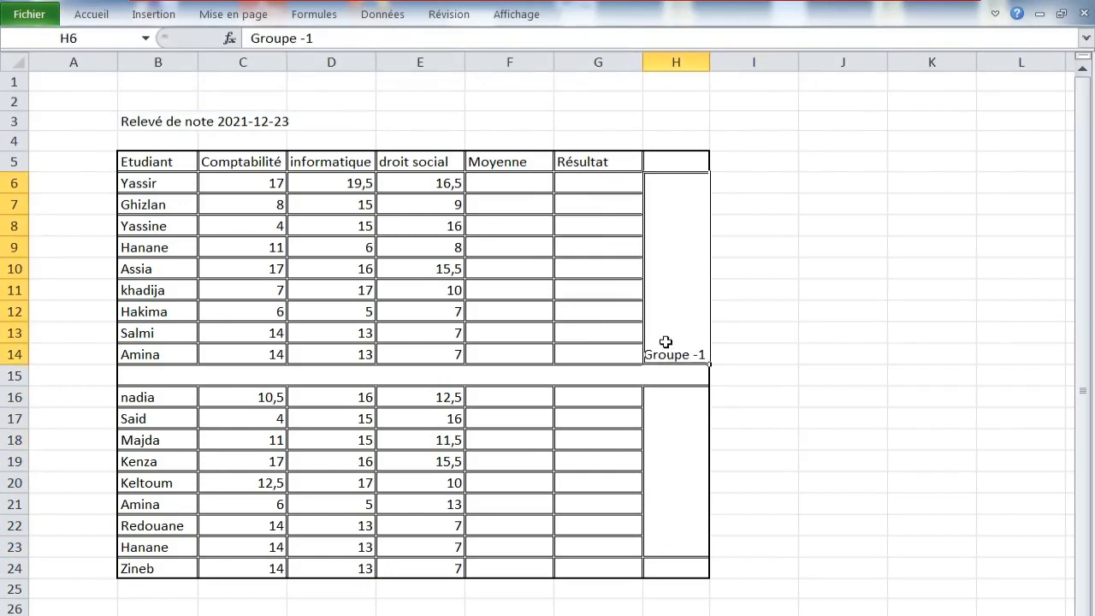
{"action": "right_click", "coordinate": [666, 344]}
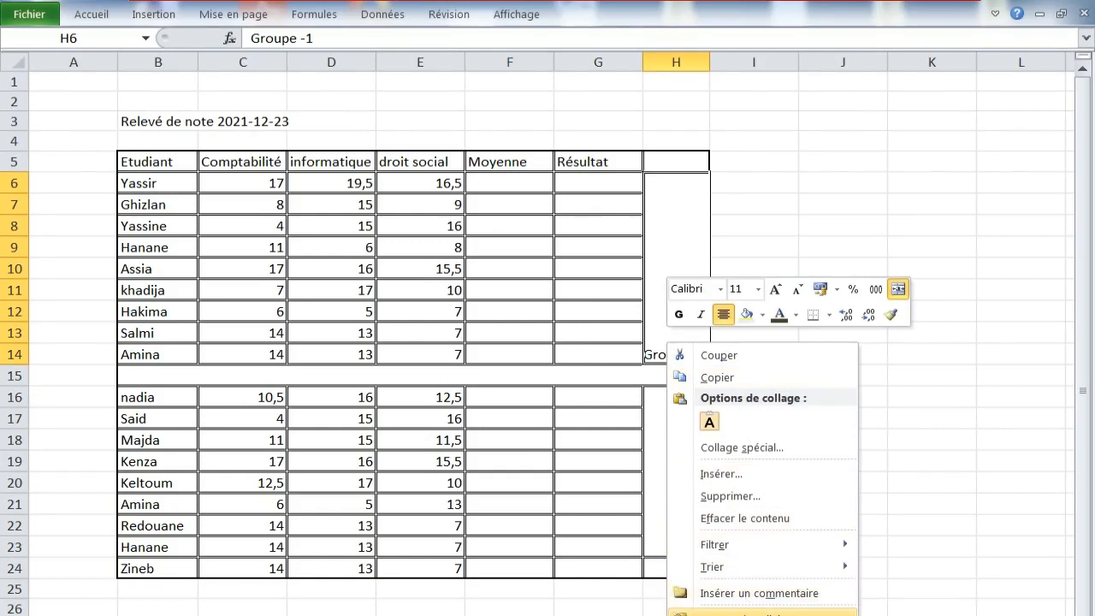
{"action": "left_click", "coordinate": [744, 612]}
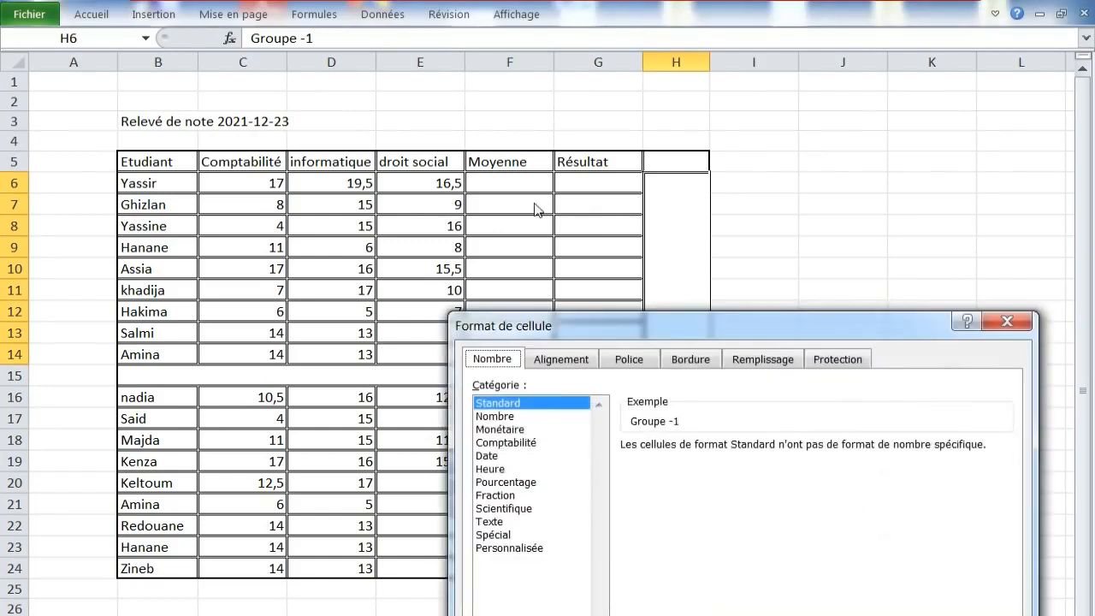
{"action": "left_click_drag", "start_coordinate": [599, 248], "coordinate": [444, 89]}
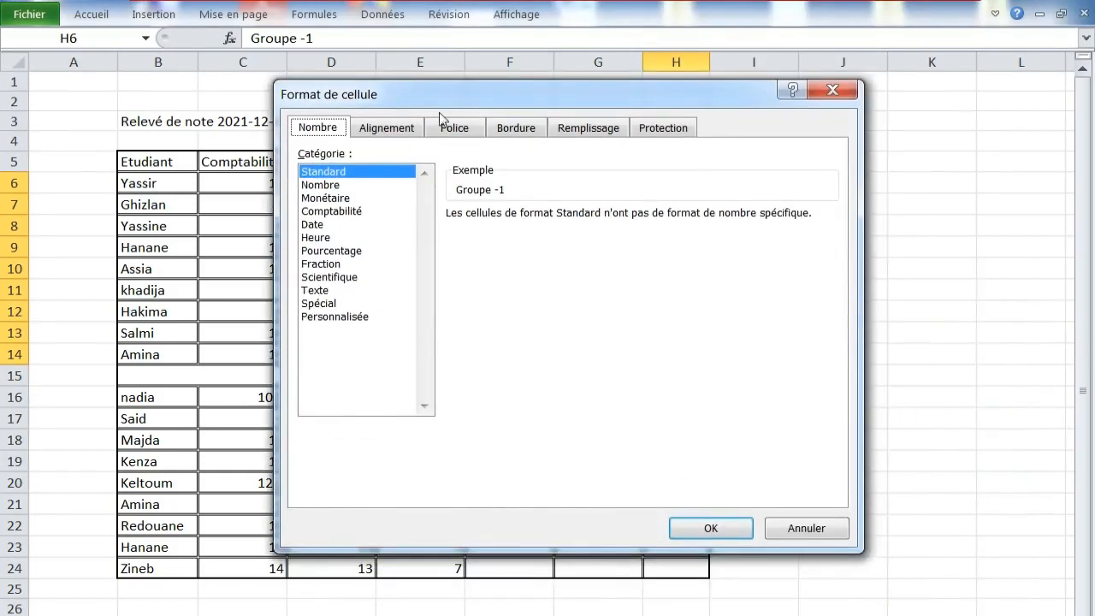
{"action": "left_click", "coordinate": [385, 127]}
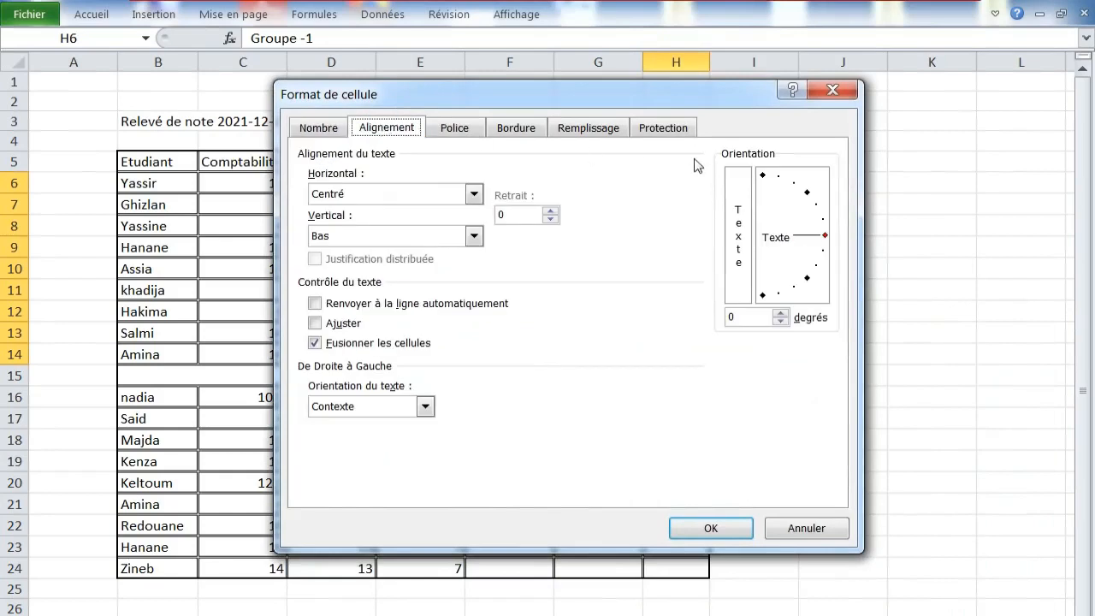
{"action": "left_click", "coordinate": [762, 177]}
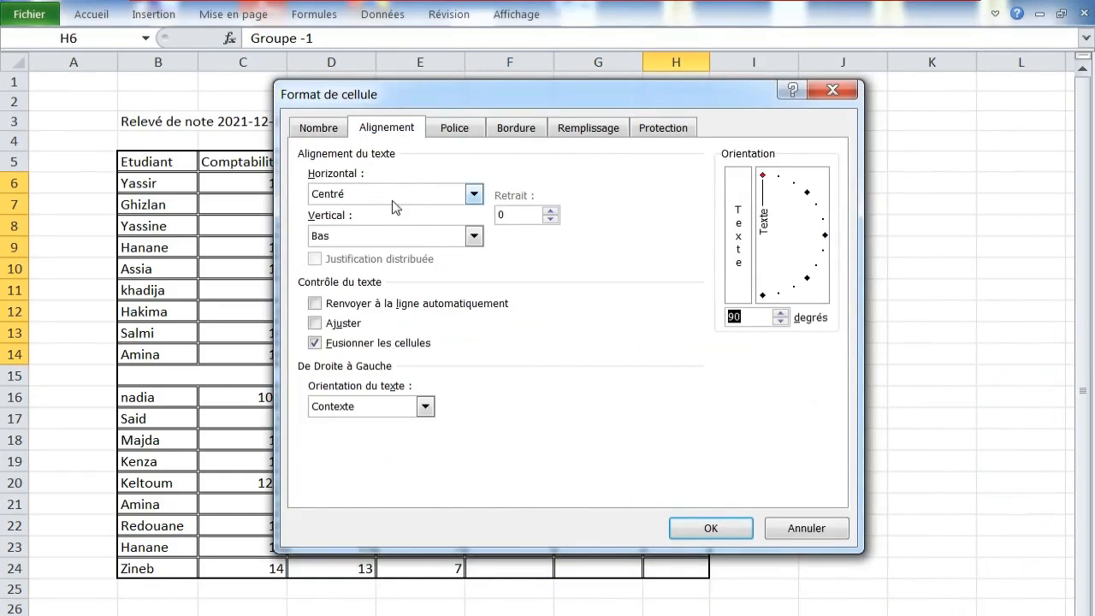
{"action": "left_click", "coordinate": [473, 238]}
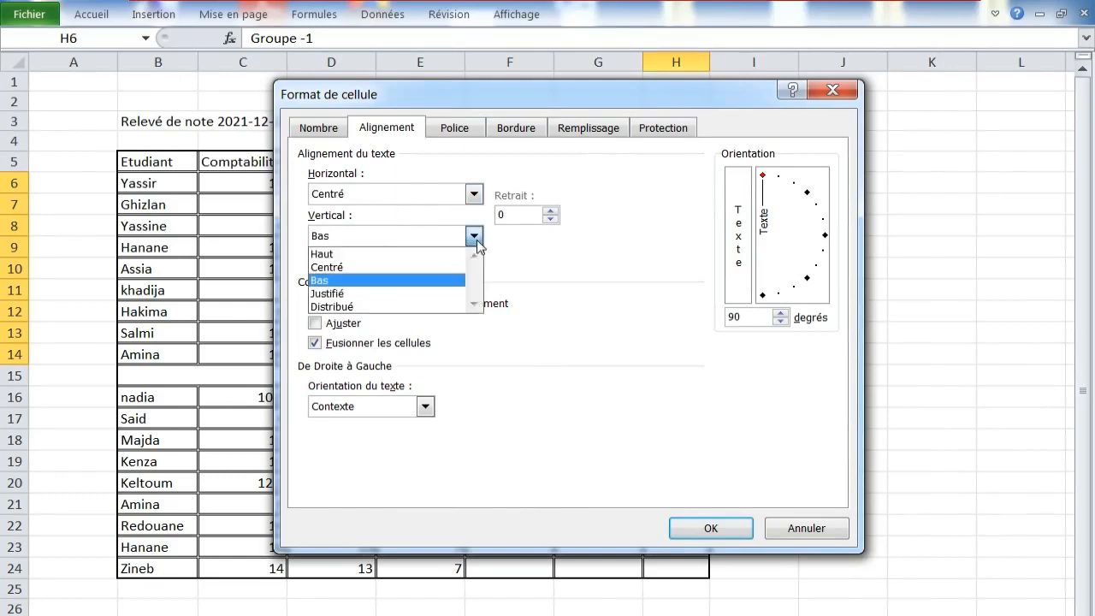
{"action": "left_click", "coordinate": [332, 272]}
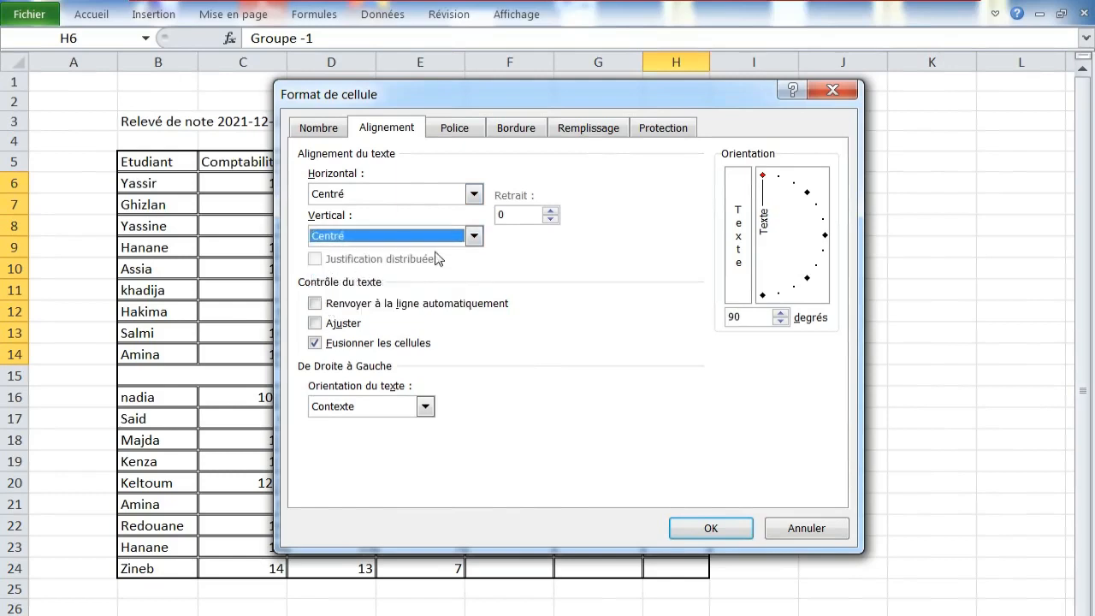
Step: Set the "Groupe -1" font to size 18 with the Gras style and apply the cell format
{"action": "left_click", "coordinate": [455, 130]}
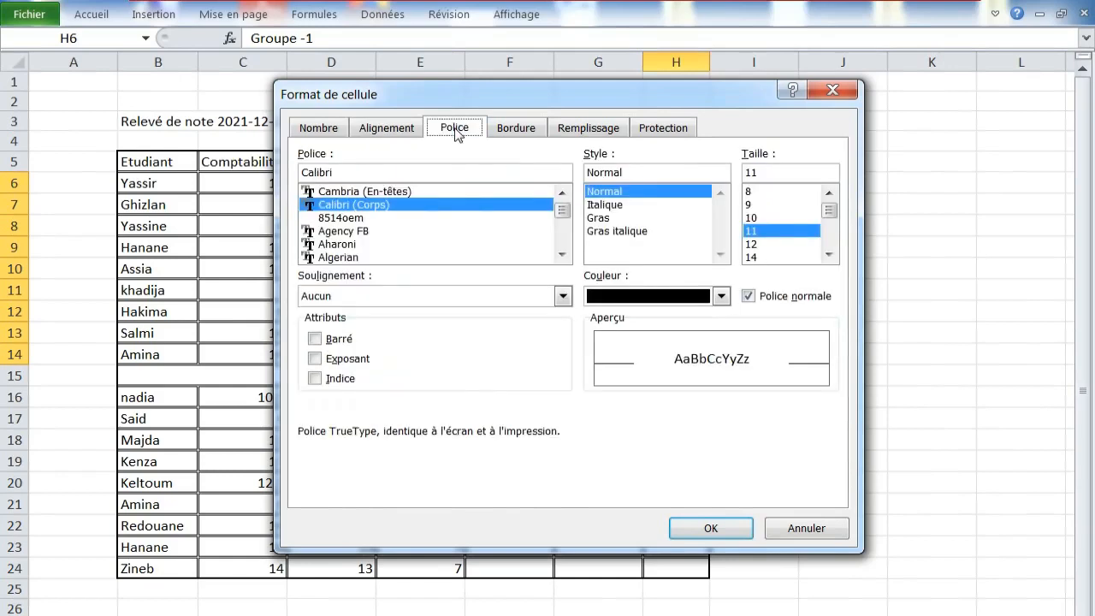
{"action": "left_click", "coordinate": [829, 254]}
{"action": "left_click", "coordinate": [828, 254]}
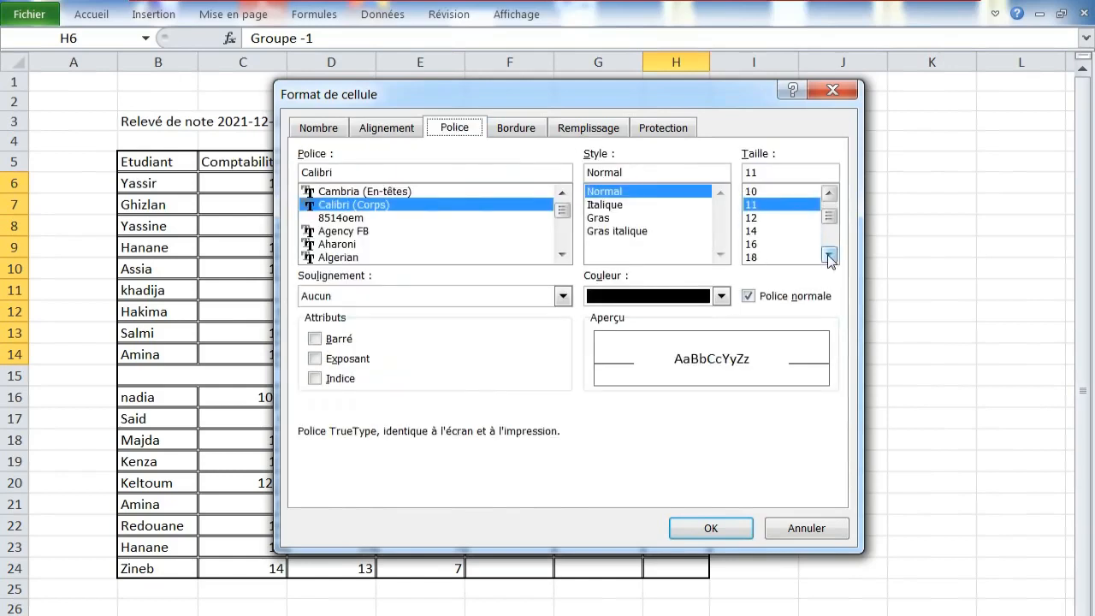
{"action": "left_click", "coordinate": [750, 258]}
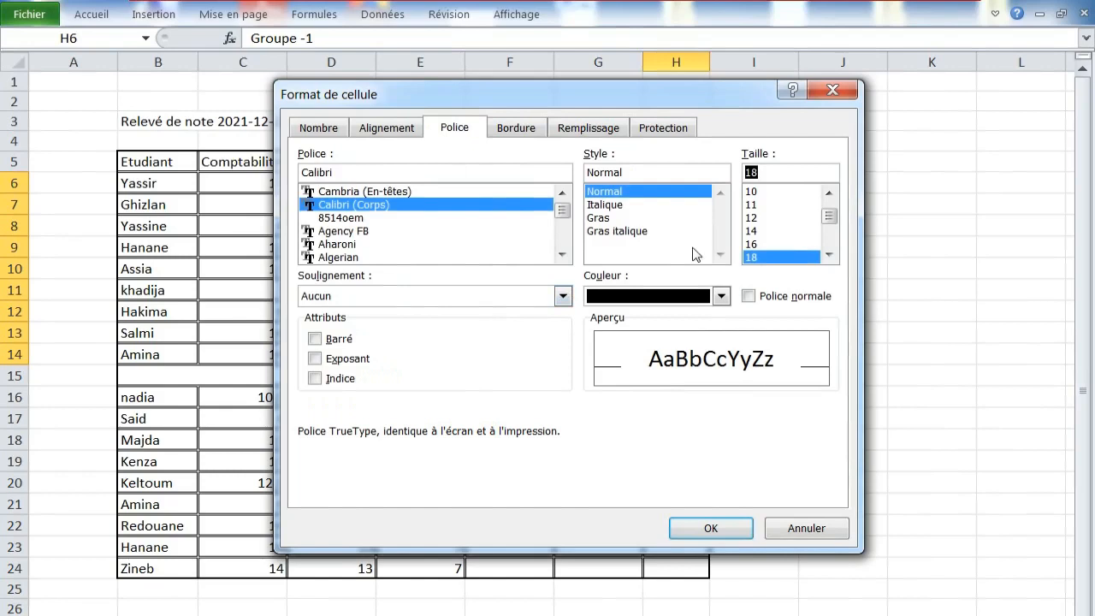
{"action": "left_click", "coordinate": [605, 219]}
{"action": "left_click", "coordinate": [706, 527]}
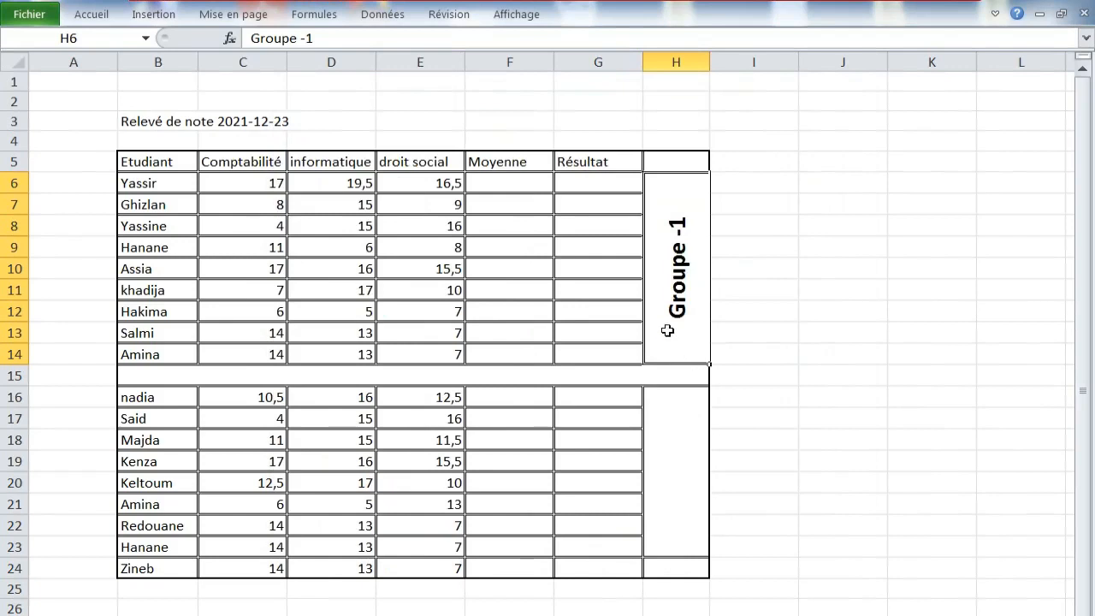
Step: Narrow column H to fit the rotated group label more closely
{"action": "left_click", "coordinate": [699, 61]}
{"action": "left_click_drag", "start_coordinate": [710, 63], "coordinate": [689, 68]}
{"action": "left_click", "coordinate": [668, 256]}
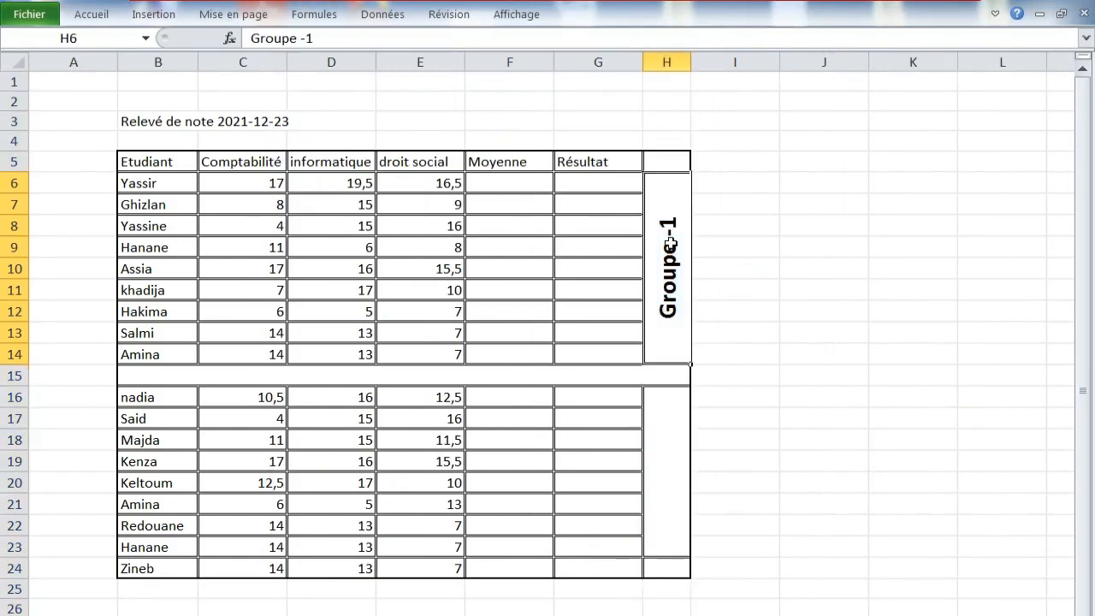
Step: Enter "Groupe -2" in the merged cell H16:H23
{"action": "left_click", "coordinate": [659, 443]}
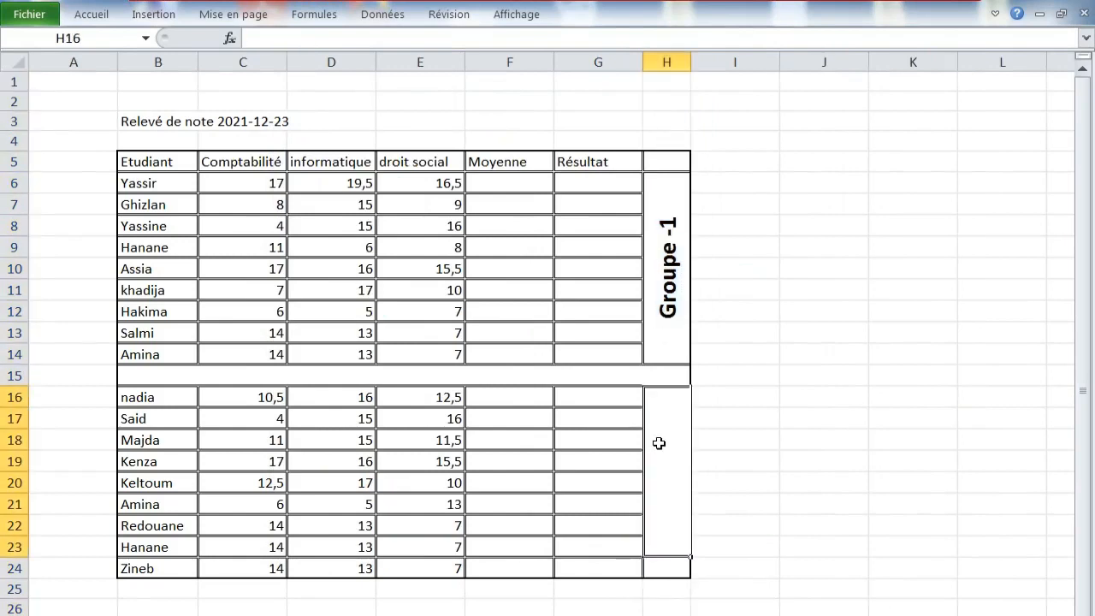
{"action": "type", "text": "Groupe"}
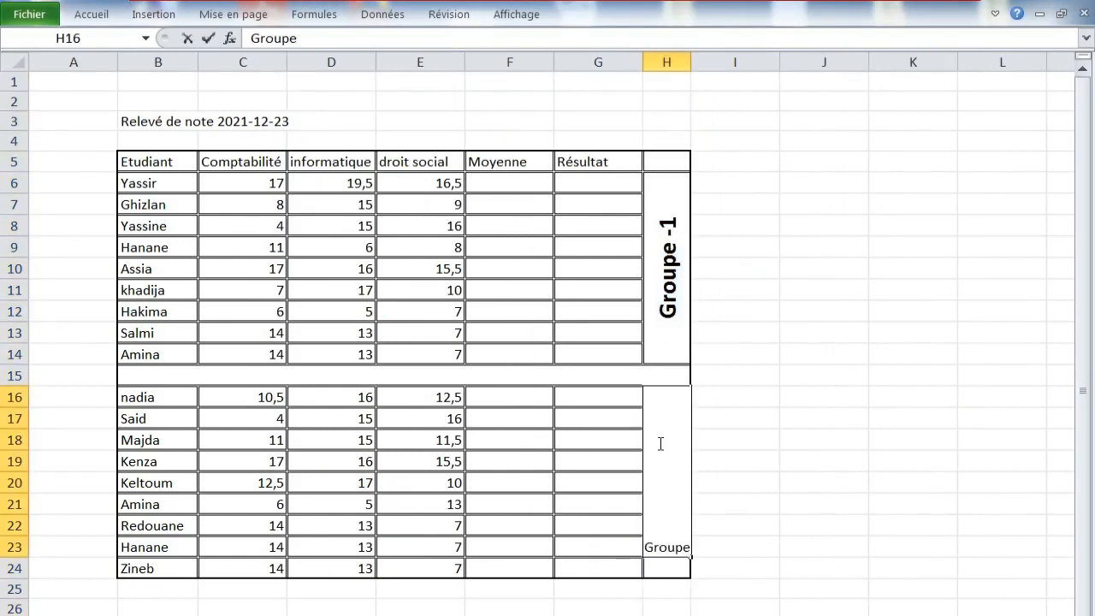
{"action": "type", "text": " -2"}
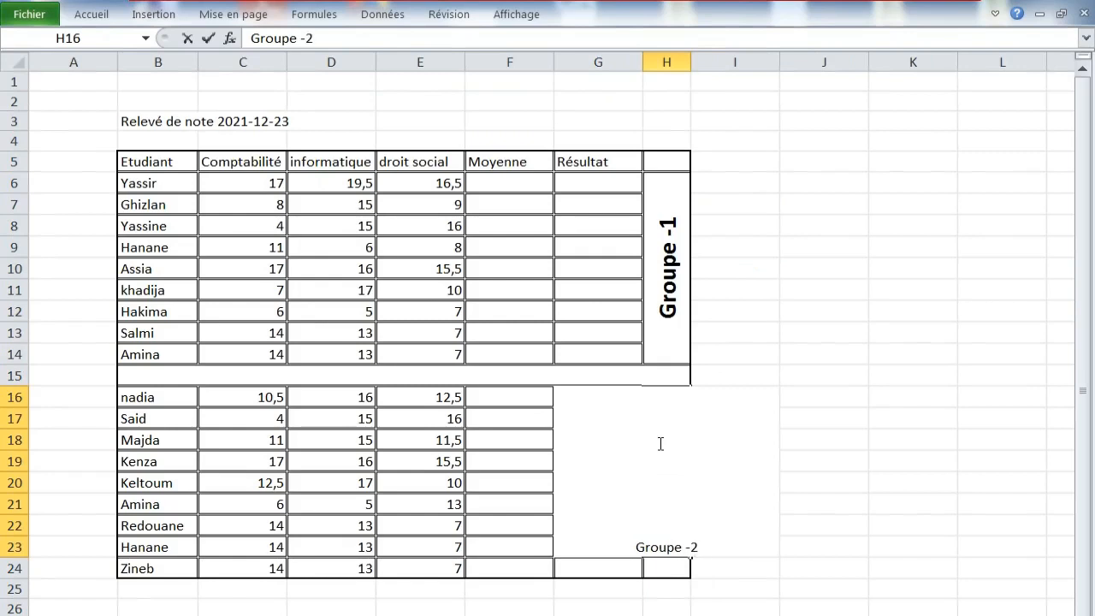
{"action": "left_click", "coordinate": [501, 442]}
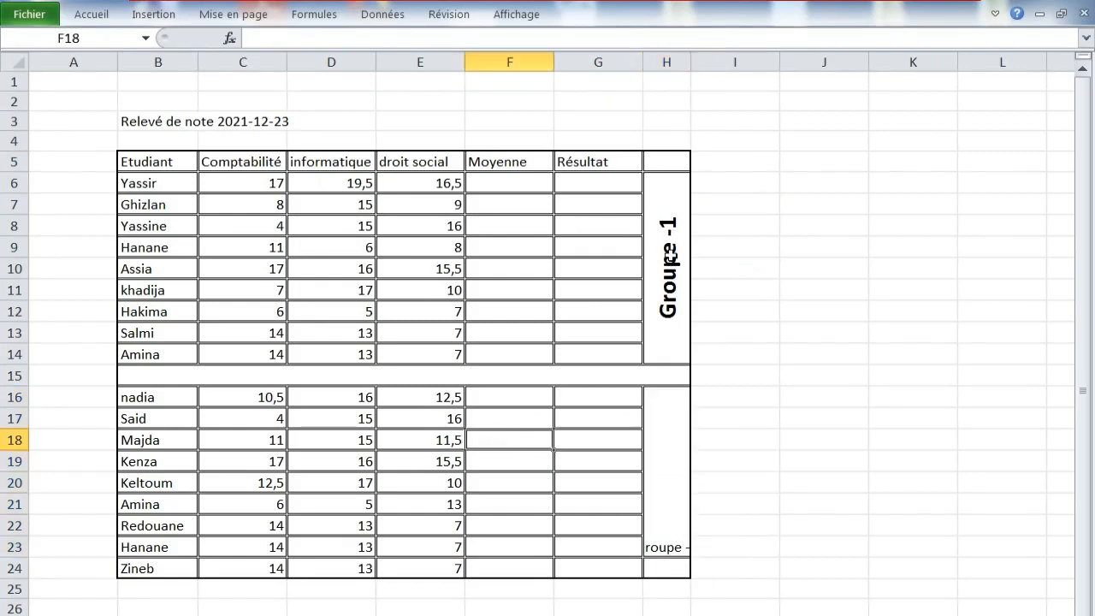
Step: Copy the formatting of the "Groupe -1" cell onto the "Groupe -2" cell with the format painter
{"action": "left_click", "coordinate": [668, 257]}
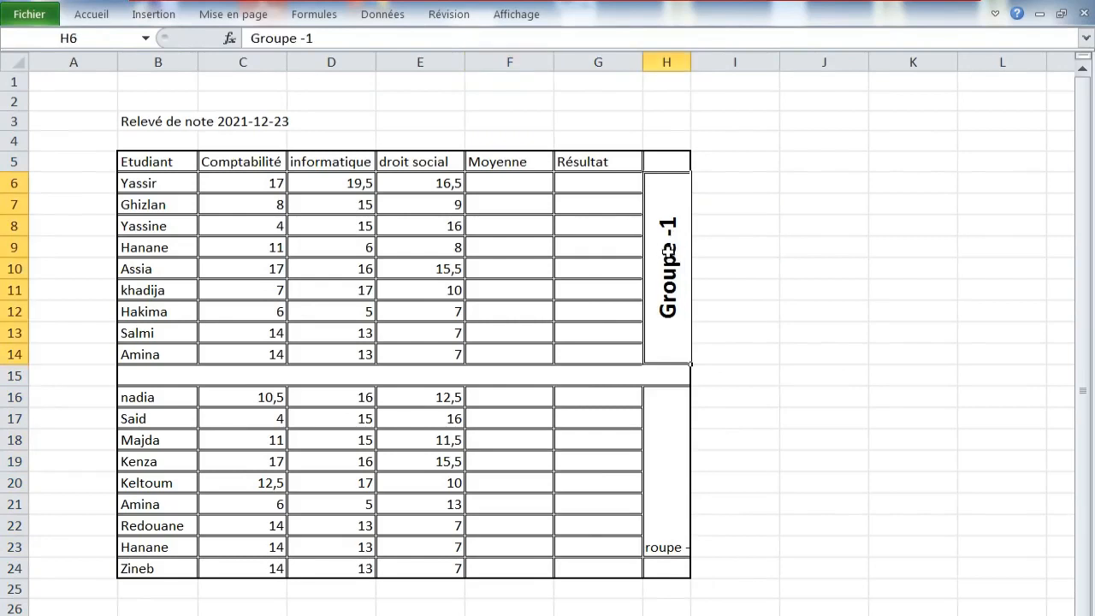
{"action": "left_click", "coordinate": [91, 15]}
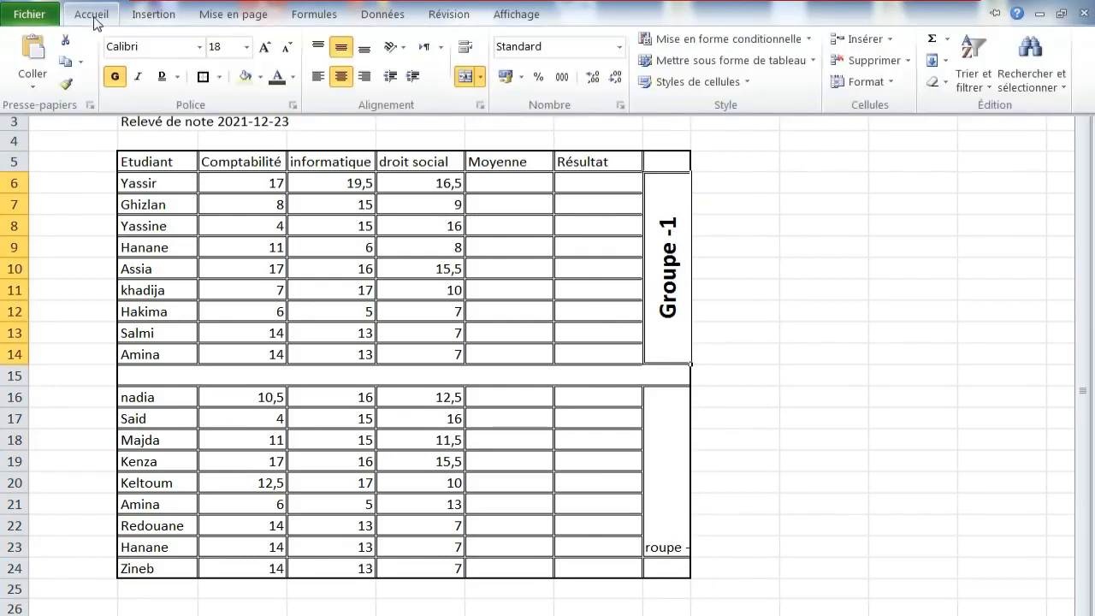
{"action": "left_click", "coordinate": [68, 85]}
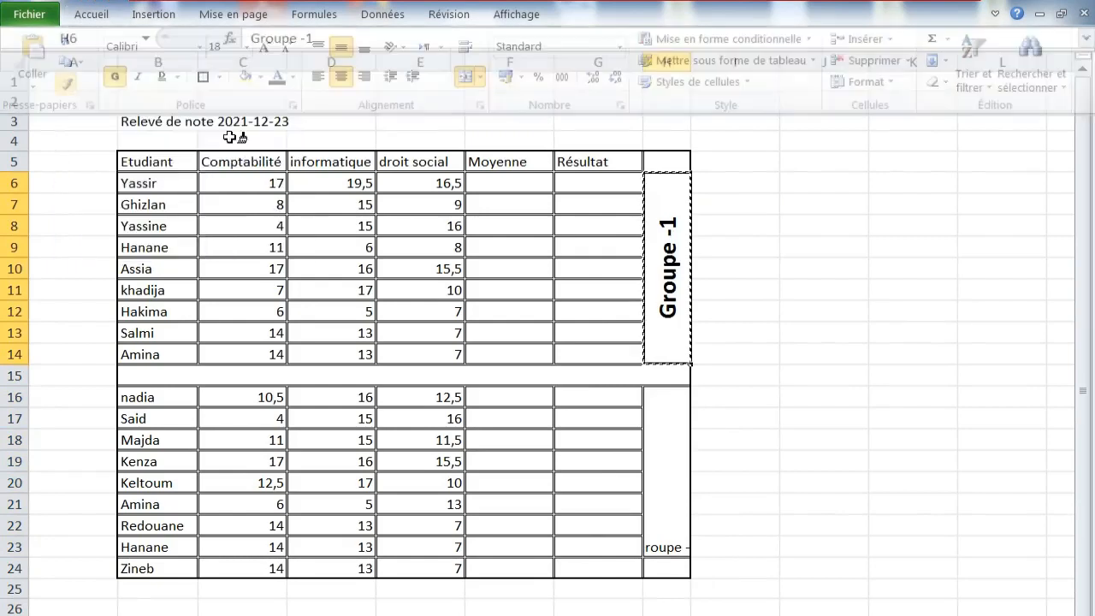
{"action": "left_click", "coordinate": [669, 495]}
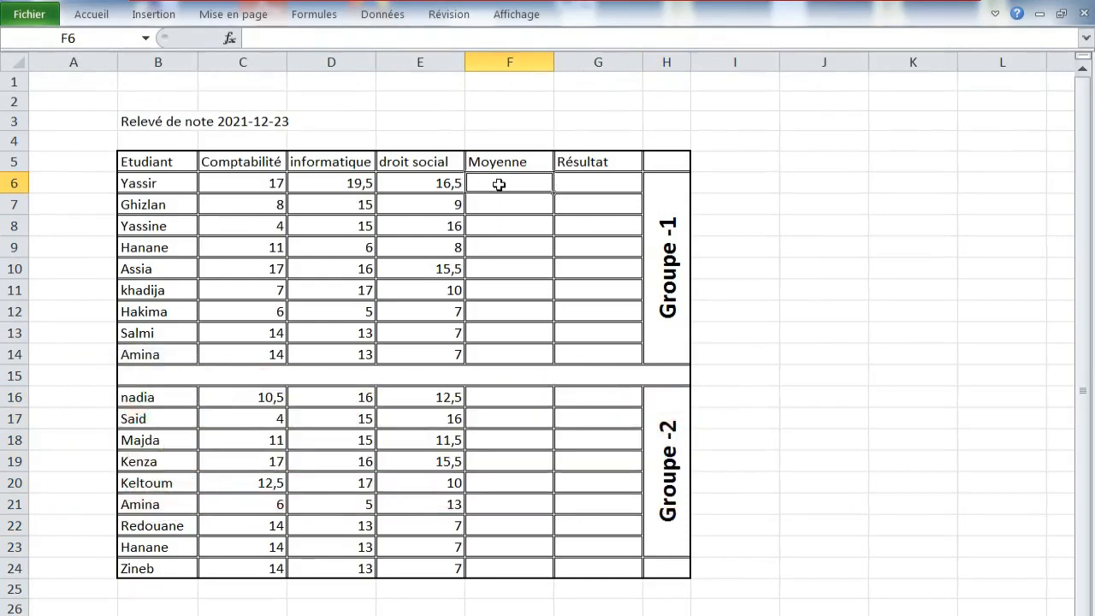
Step: Calculate the first student's average in F6 with =MOYENNE(C6:E6) and fill the formula down to F14
{"action": "type", "text": "="}
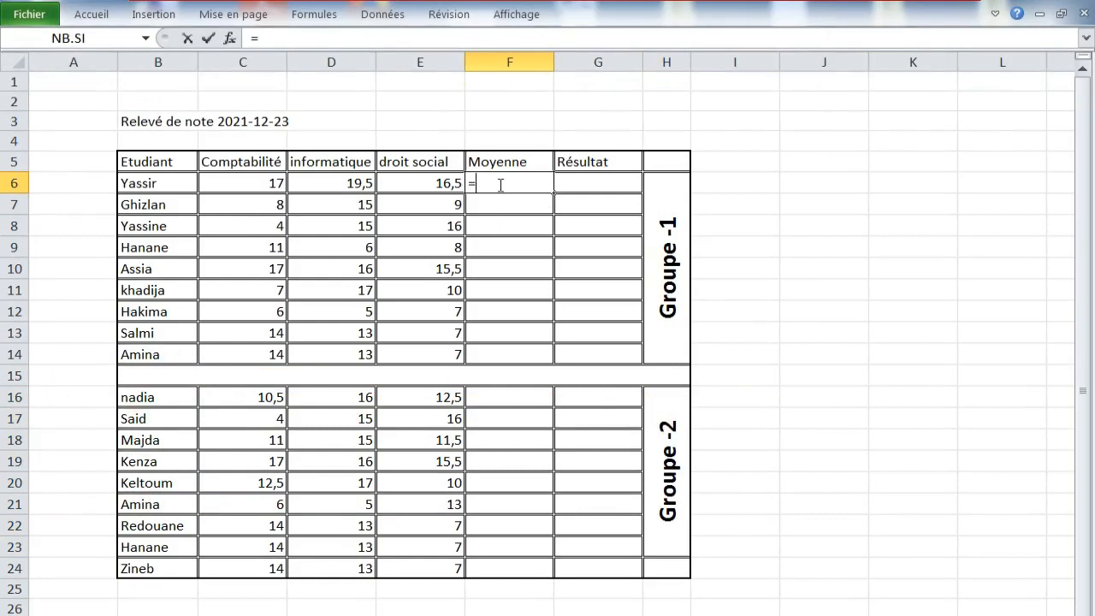
{"action": "type", "text": "moyenne("}
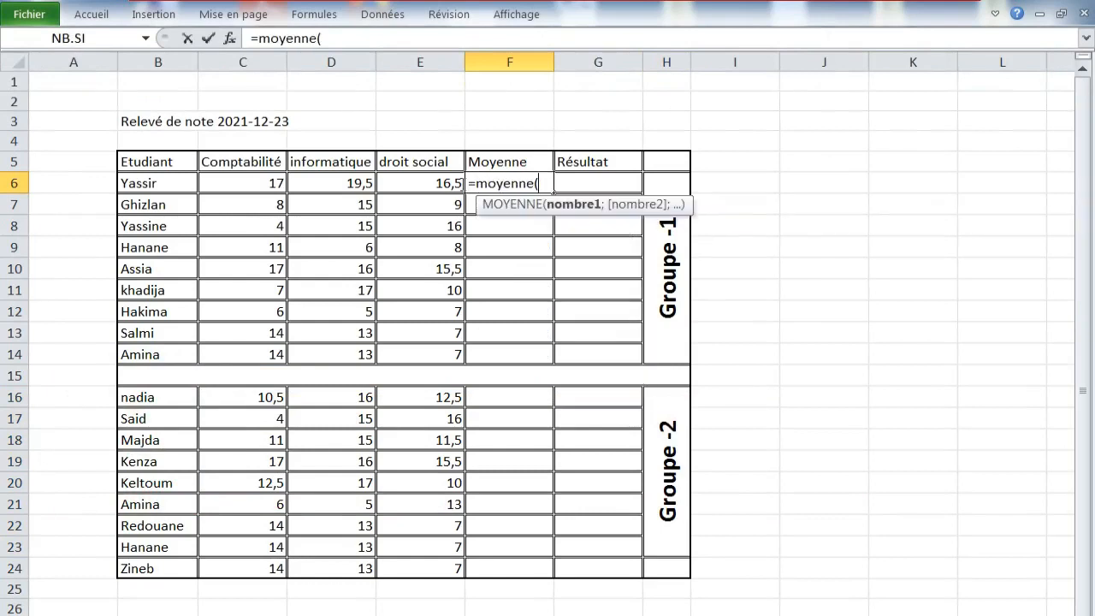
{"action": "left_click_drag", "start_coordinate": [272, 184], "coordinate": [419, 188]}
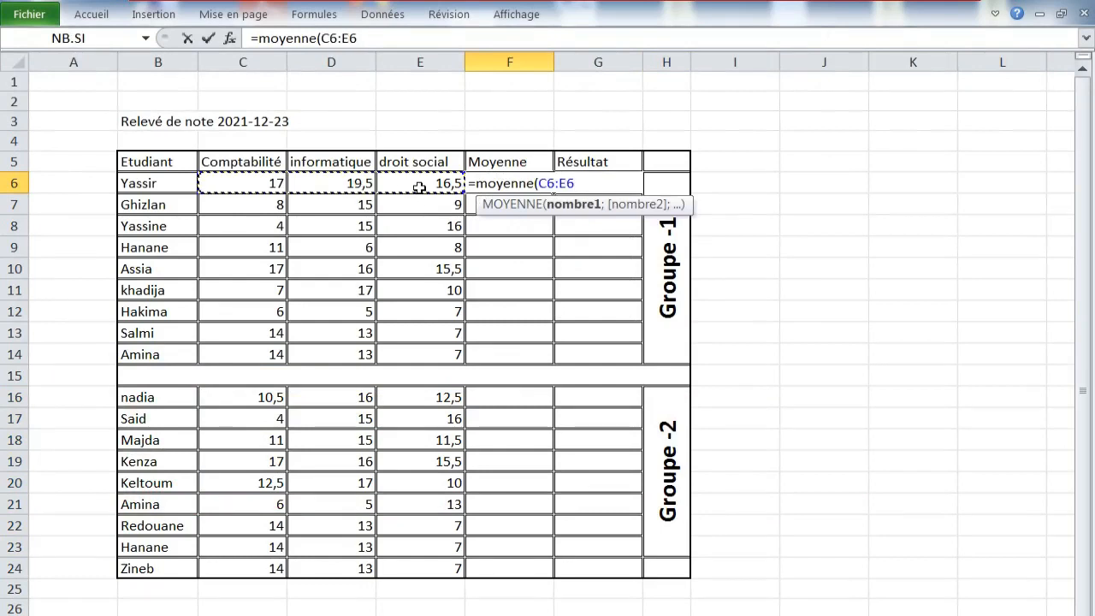
{"action": "key", "text": "Return"}
{"action": "left_click", "coordinate": [544, 185]}
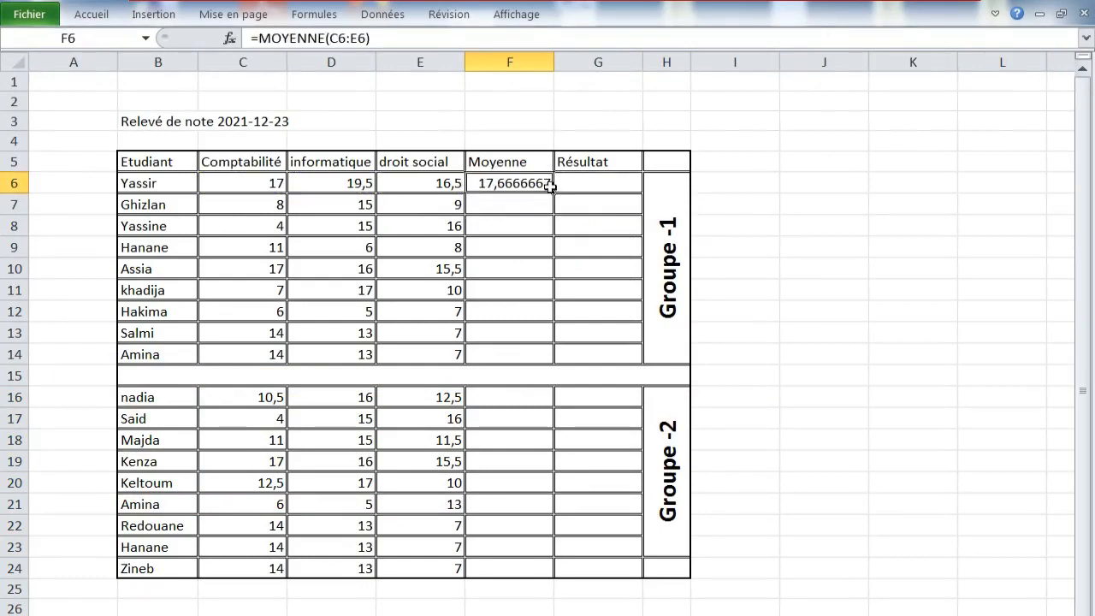
{"action": "left_click_drag", "start_coordinate": [553, 191], "coordinate": [552, 363]}
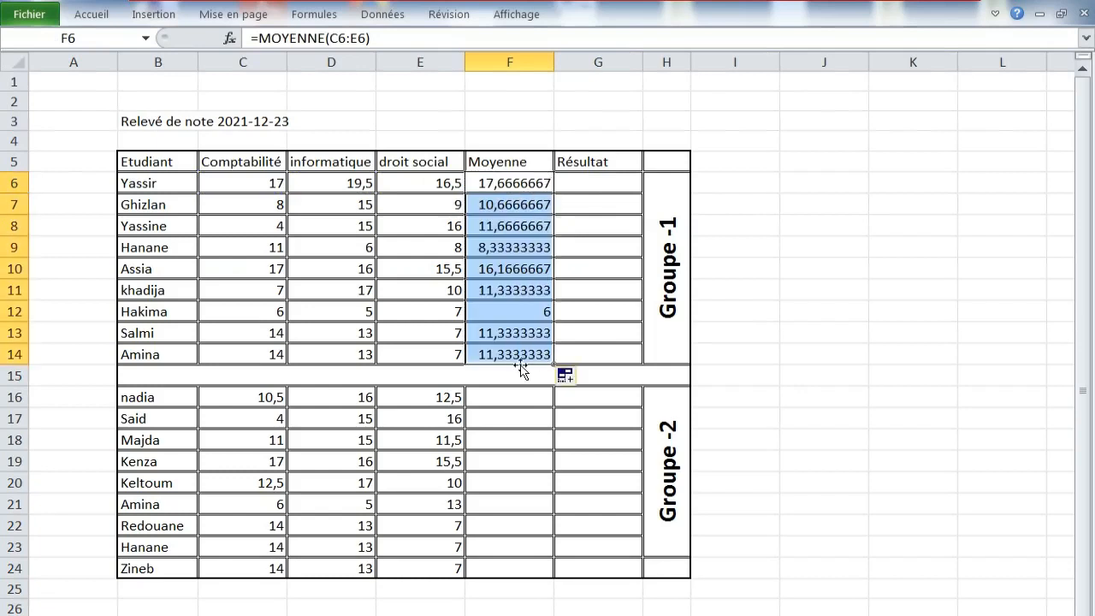
Step: Calculate the second group's first average in F16 with =MOYENNE(C16:E16)
{"action": "left_click", "coordinate": [509, 394]}
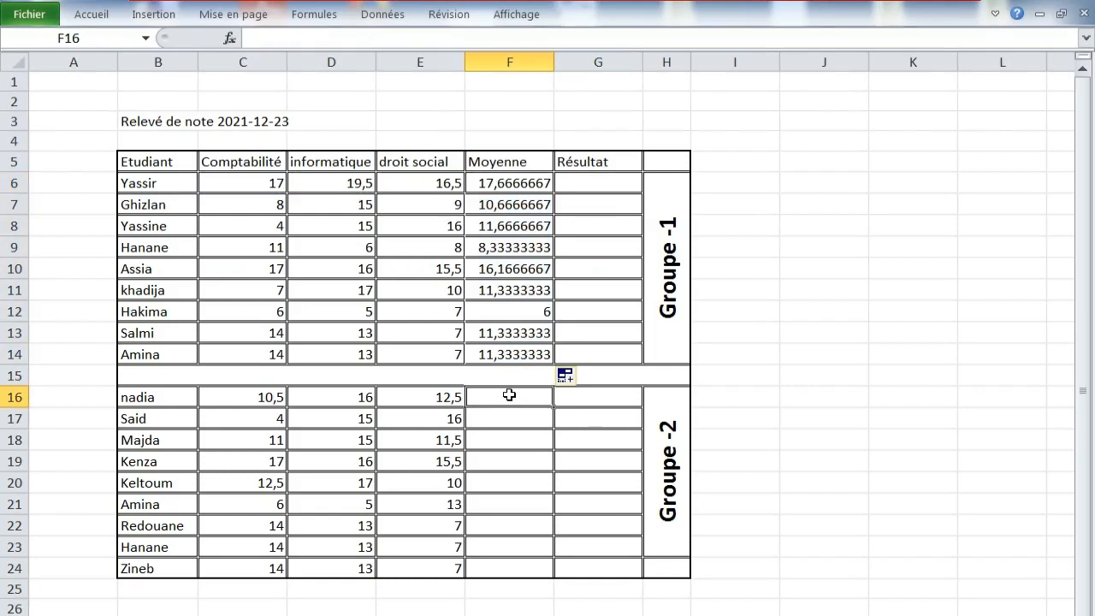
{"action": "type", "text": "=moyenne"}
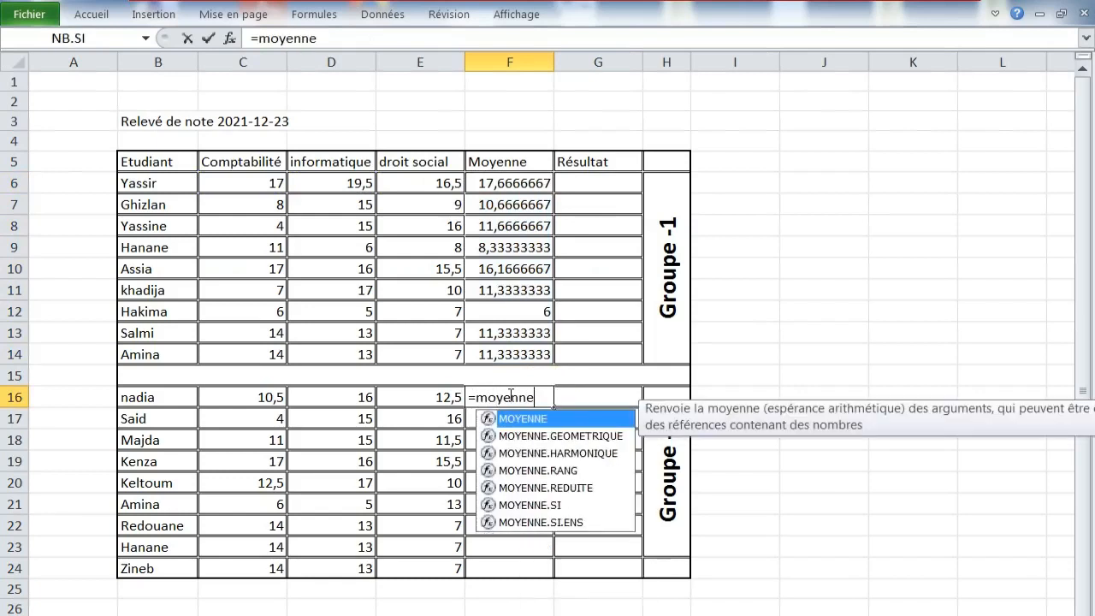
{"action": "type", "text": "("}
{"action": "left_click_drag", "start_coordinate": [278, 396], "coordinate": [467, 410]}
{"action": "key", "text": "Return"}
{"action": "left_click", "coordinate": [532, 399]}
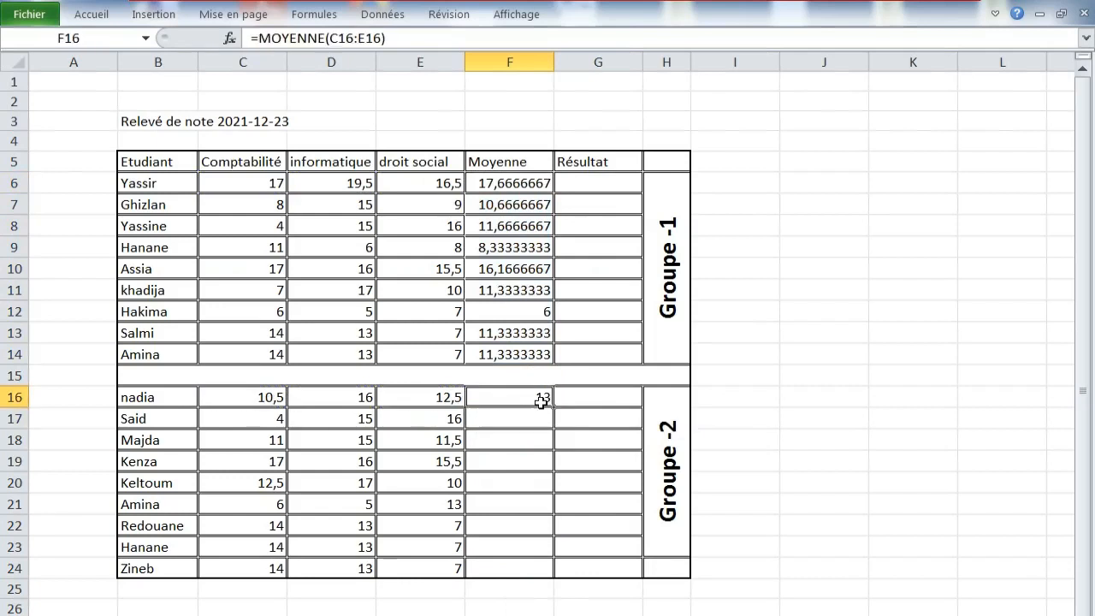
Step: Fill the second group's average formula from F16 down to F24
{"action": "left_click_drag", "start_coordinate": [553, 408], "coordinate": [543, 571]}
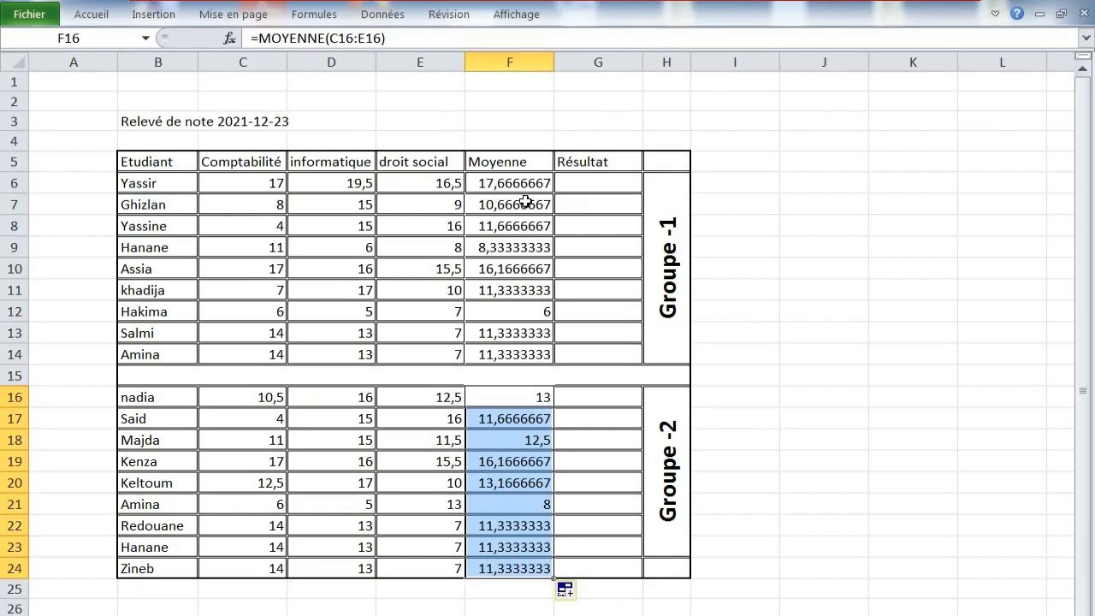
Step: Format the first group's averages in F6:F14 with the Nombre category and 2 decimal places
{"action": "left_click_drag", "start_coordinate": [494, 182], "coordinate": [525, 362]}
{"action": "right_click", "coordinate": [494, 206]}
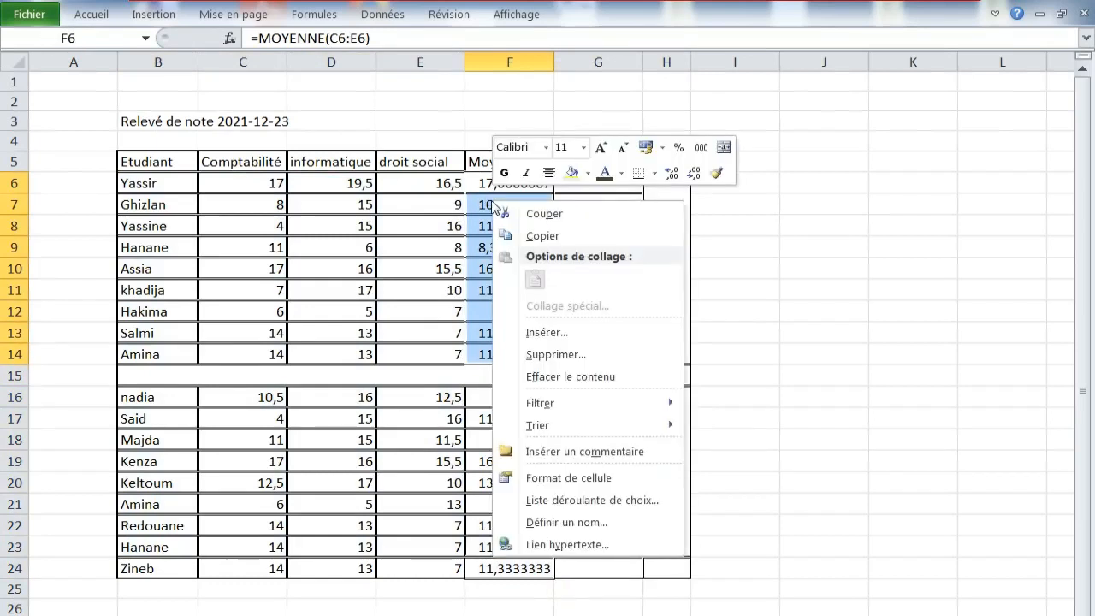
{"action": "left_click", "coordinate": [569, 478]}
{"action": "left_click_drag", "start_coordinate": [432, 249], "coordinate": [446, 126]}
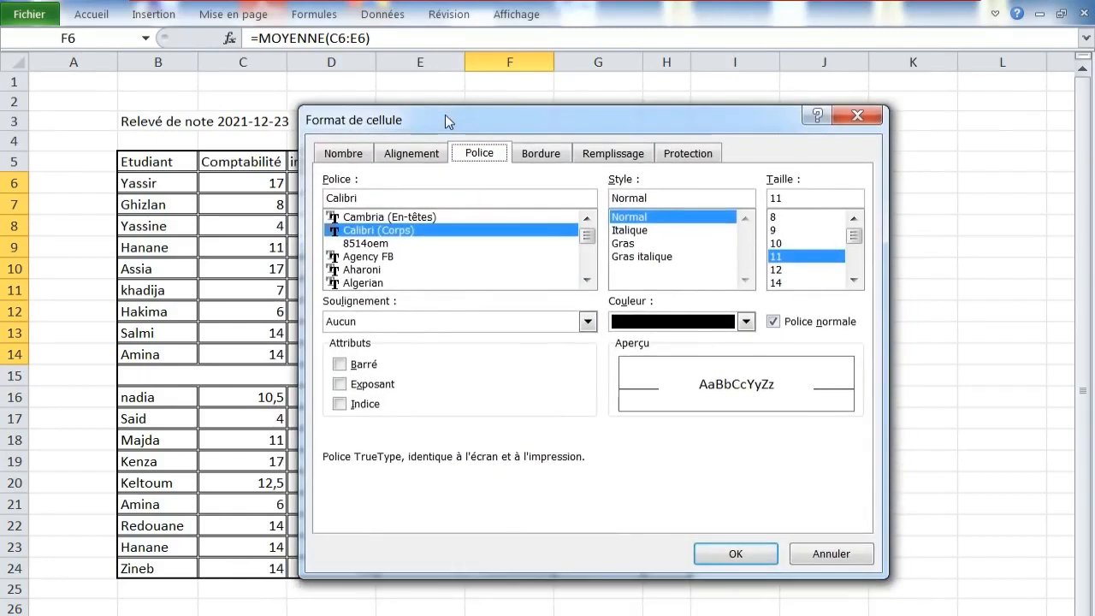
{"action": "left_click", "coordinate": [337, 155]}
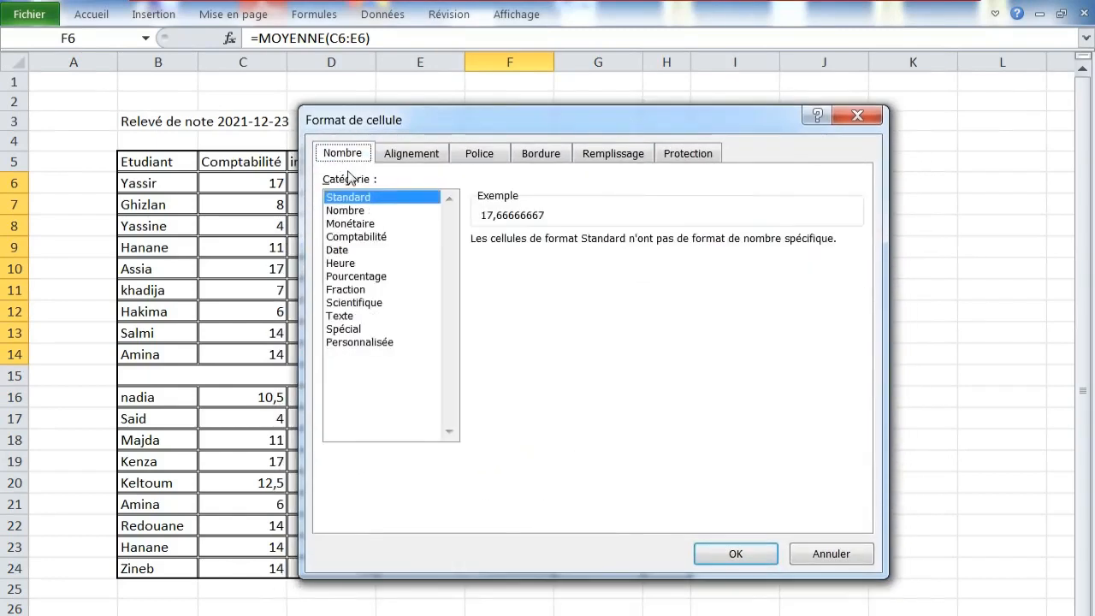
{"action": "left_click", "coordinate": [350, 212]}
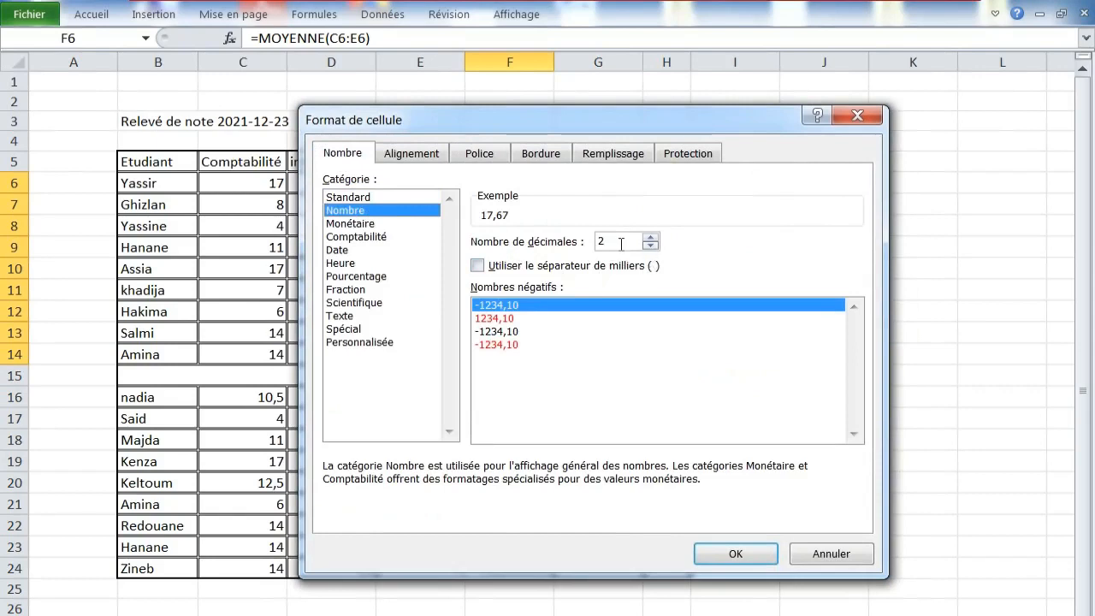
{"action": "left_click", "coordinate": [650, 237]}
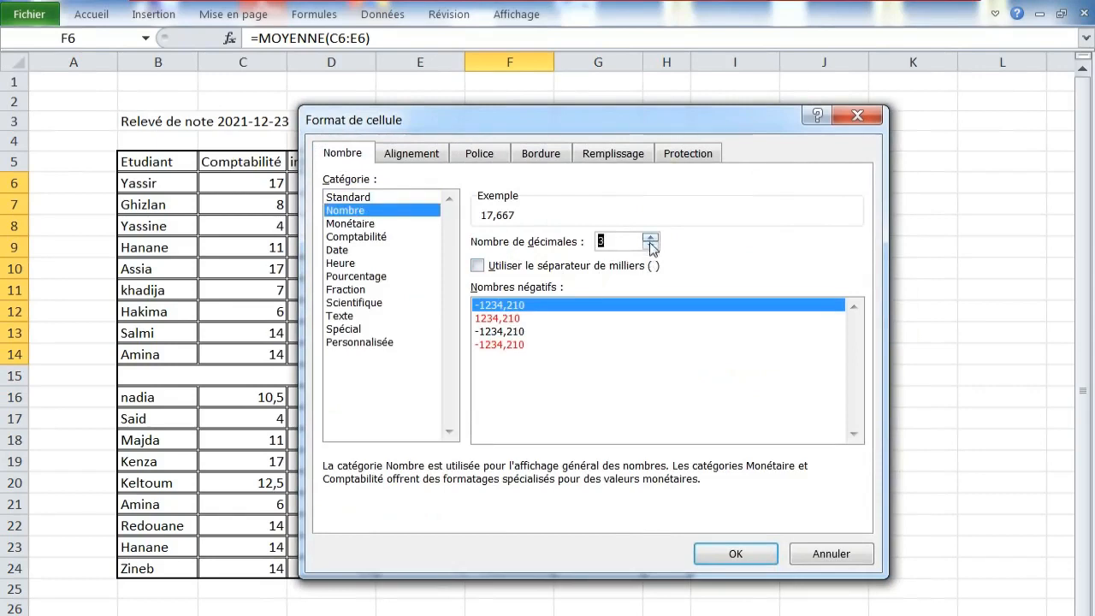
{"action": "left_click", "coordinate": [651, 245]}
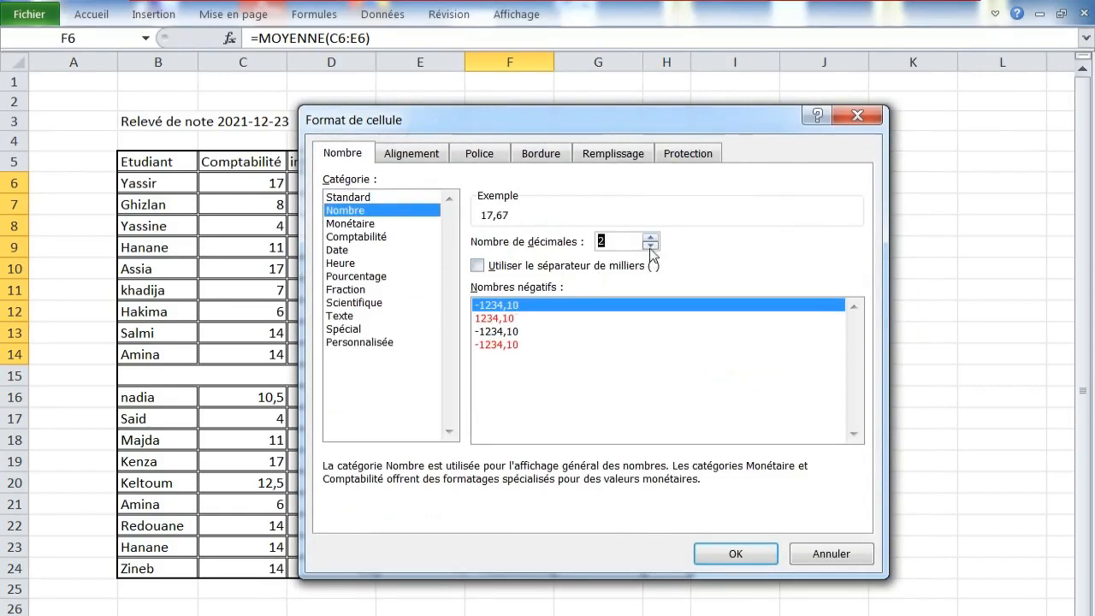
{"action": "left_click", "coordinate": [724, 554]}
Step: Format the second group's averages in F16:F24 with the Nombre category and 2 decimal places
{"action": "scroll", "coordinate": [599, 354], "scroll_direction": "down", "scroll_amount": 1}
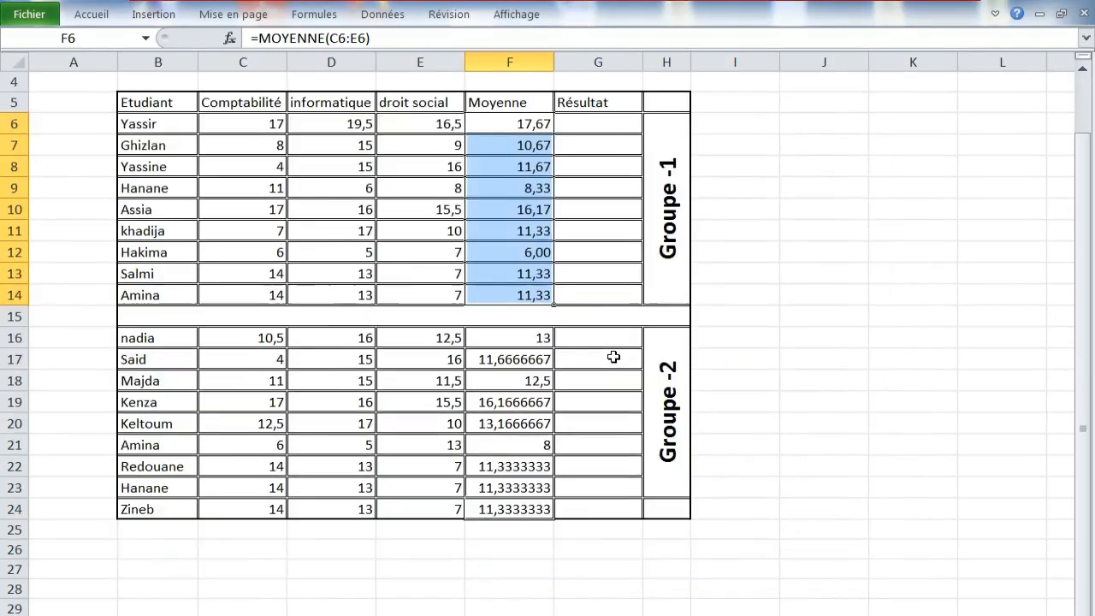
{"action": "left_click_drag", "start_coordinate": [496, 339], "coordinate": [500, 508]}
{"action": "right_click", "coordinate": [499, 380]}
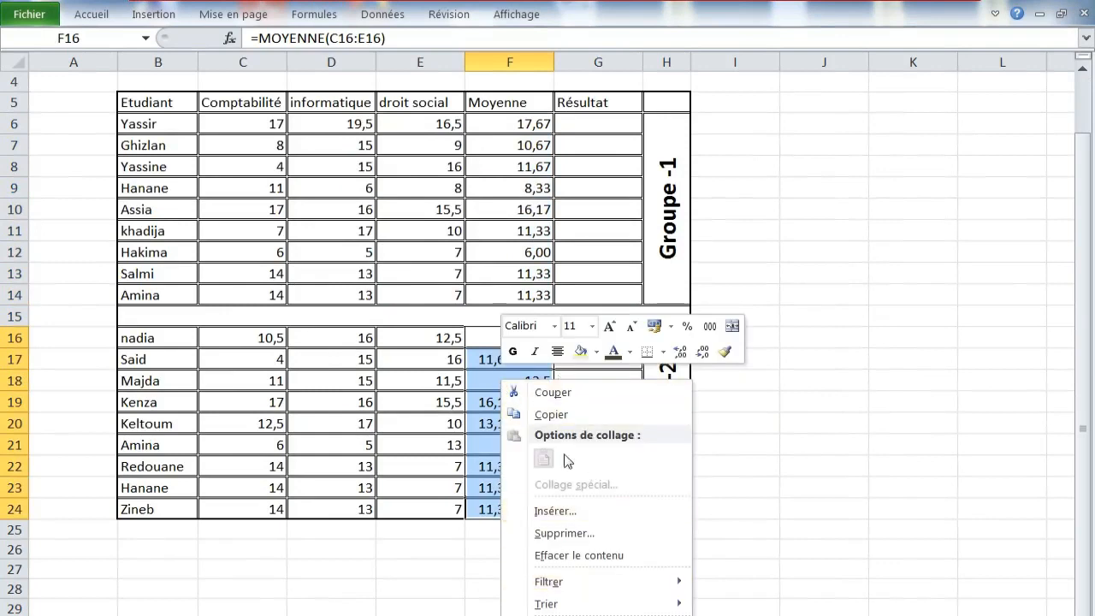
{"action": "left_click", "coordinate": [578, 615]}
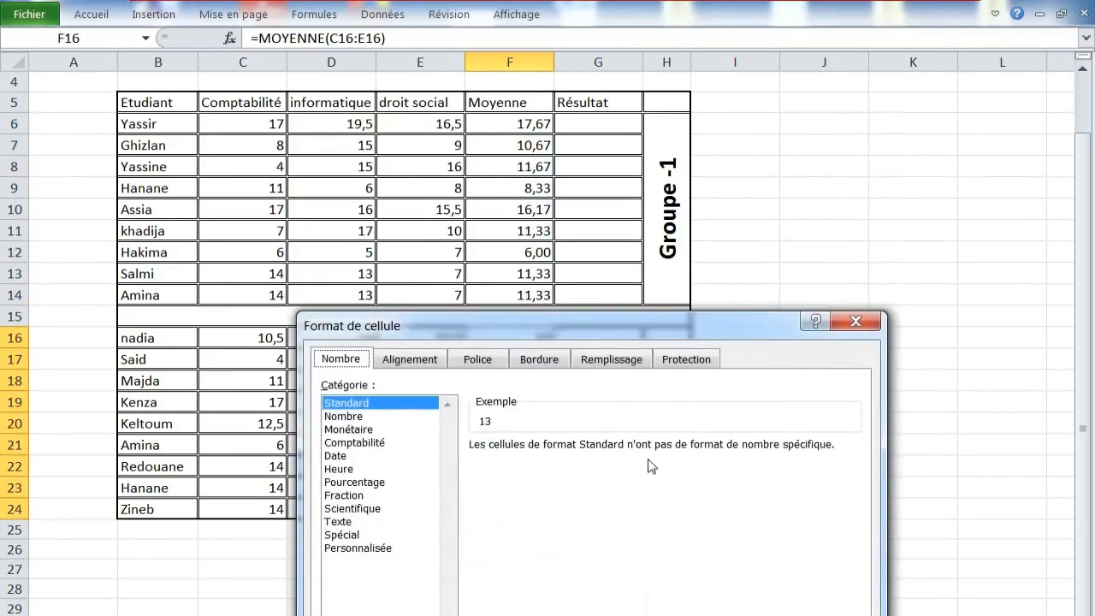
{"action": "left_click_drag", "start_coordinate": [609, 336], "coordinate": [557, 112]}
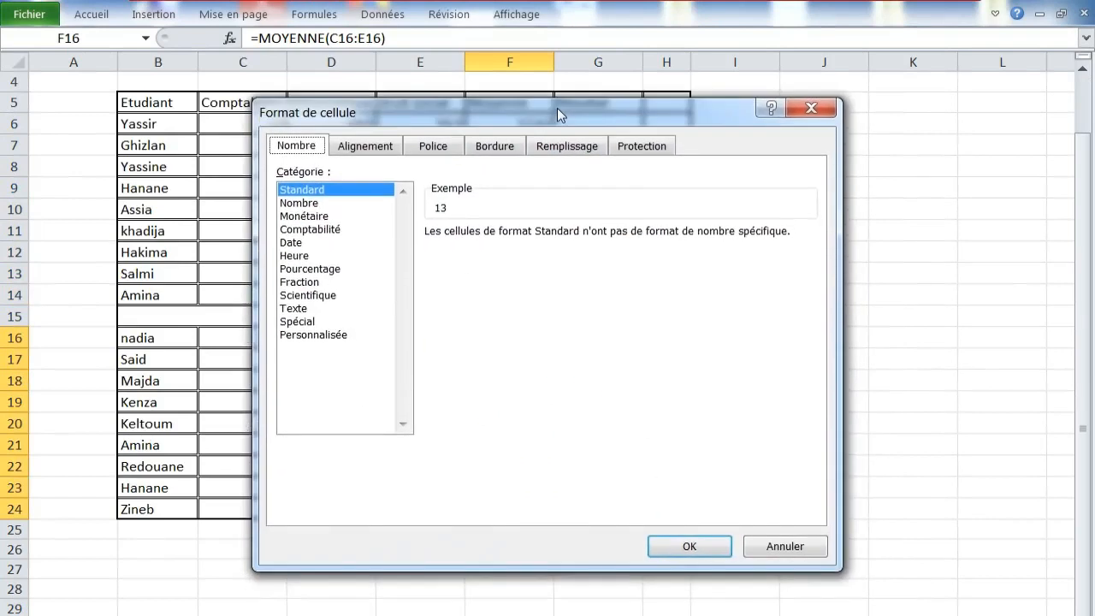
{"action": "left_click", "coordinate": [299, 205]}
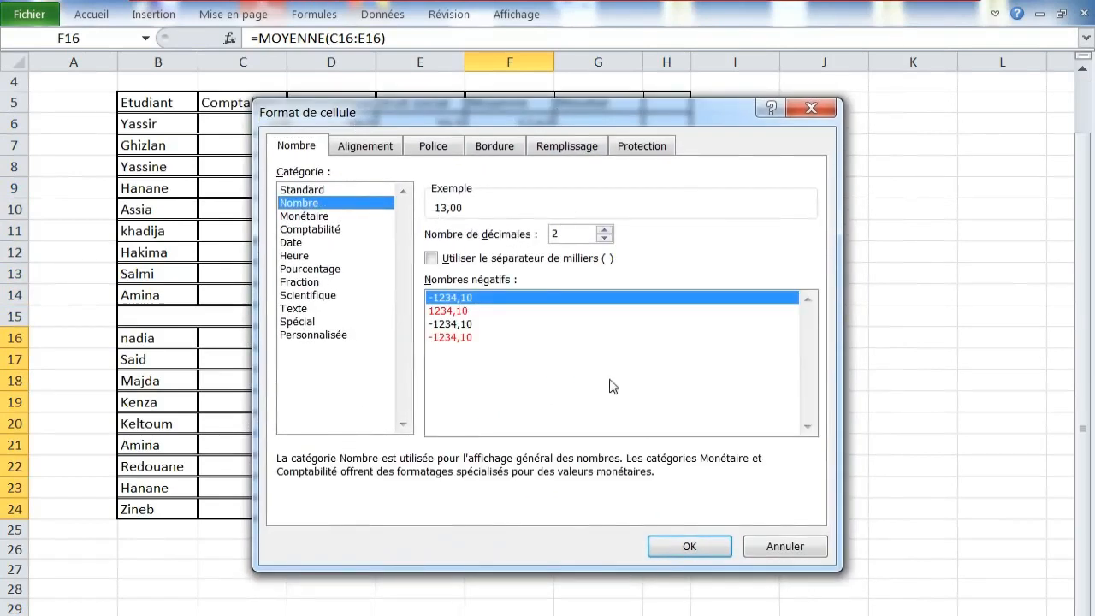
{"action": "left_click", "coordinate": [679, 548]}
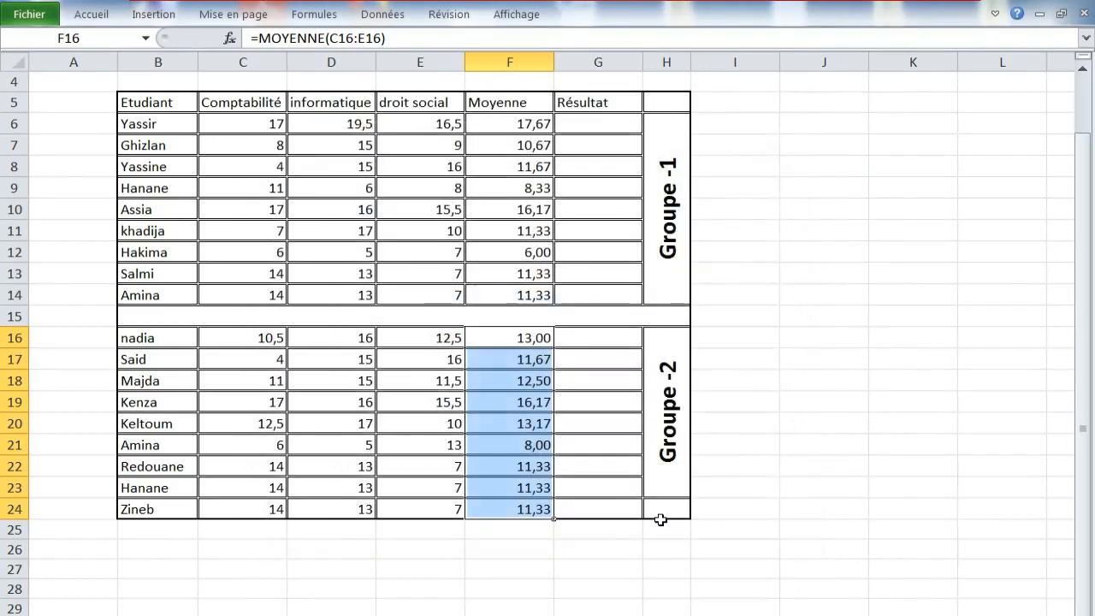
{"action": "left_click", "coordinate": [713, 384]}
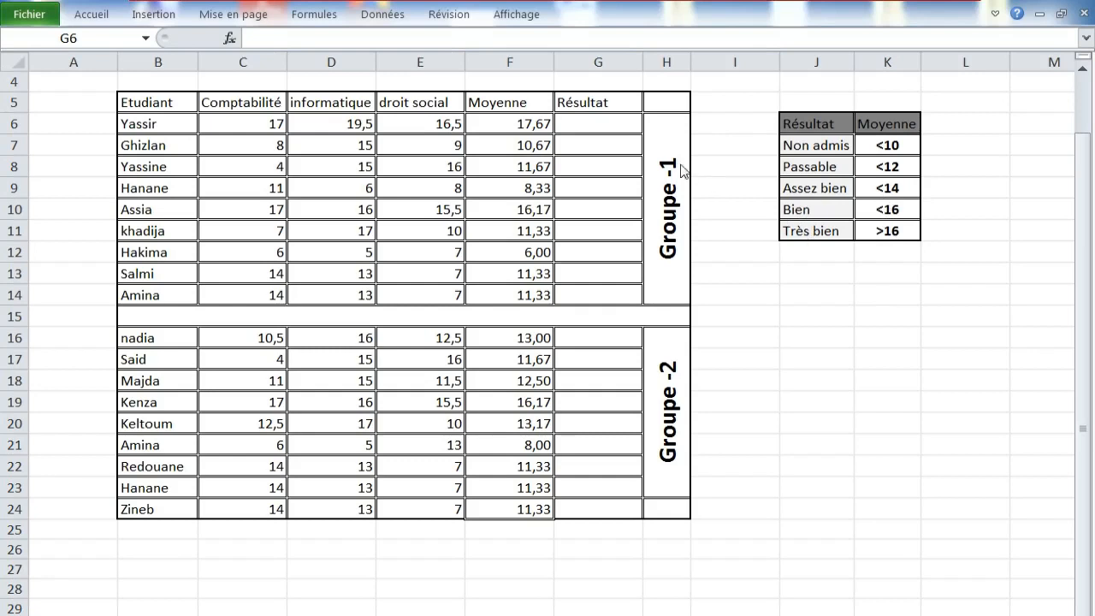
Step: Begin a SI formula in G6 that tests F6<10 and returns "Non admis" when true
{"action": "left_click", "coordinate": [586, 132]}
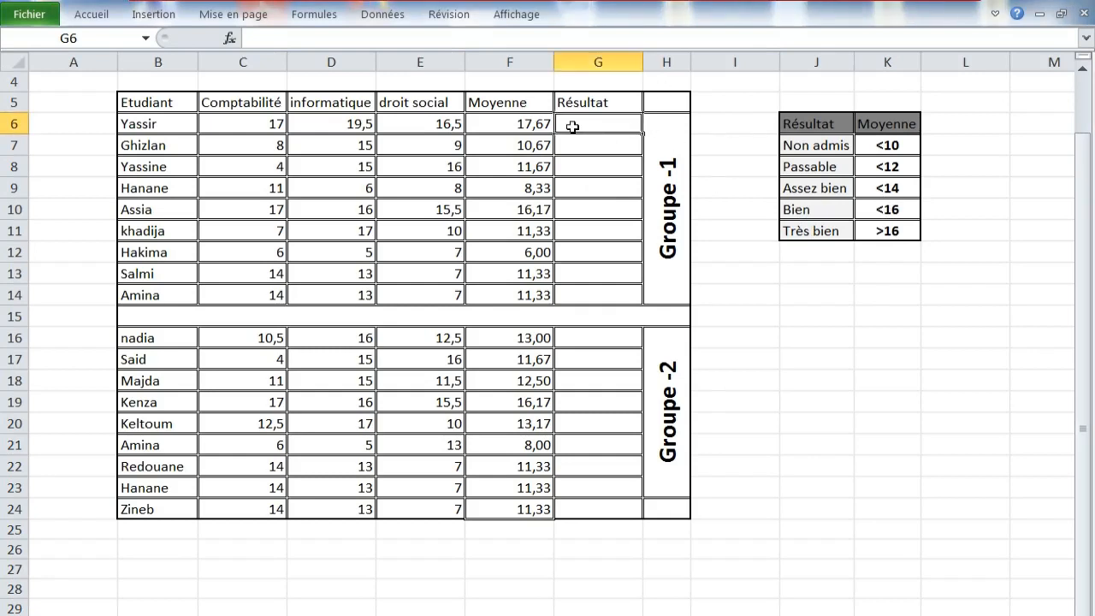
{"action": "type", "text": "=si("}
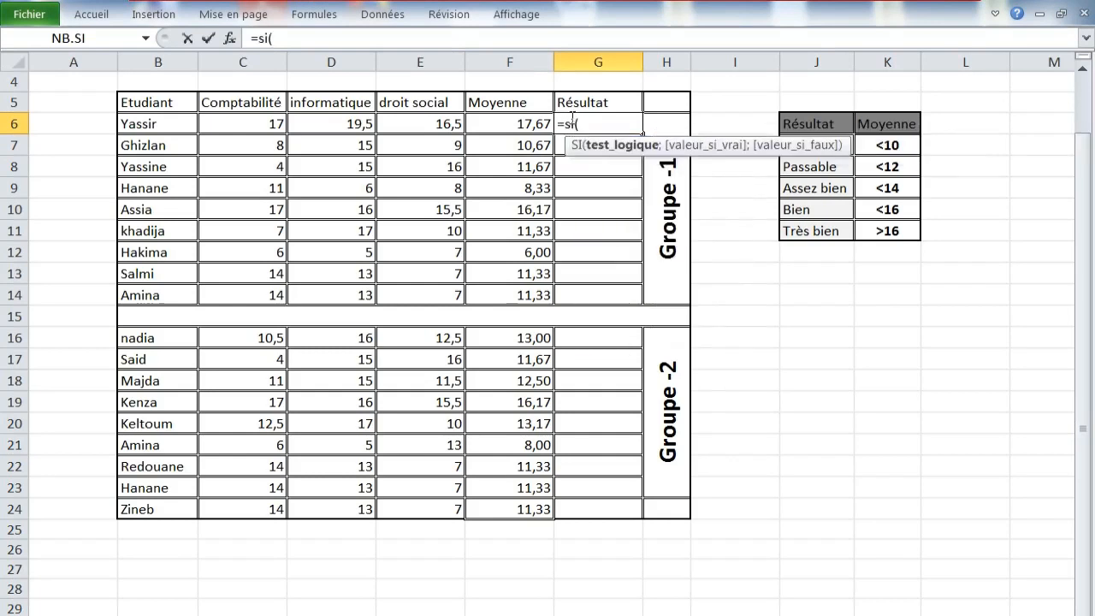
{"action": "left_click", "coordinate": [512, 124]}
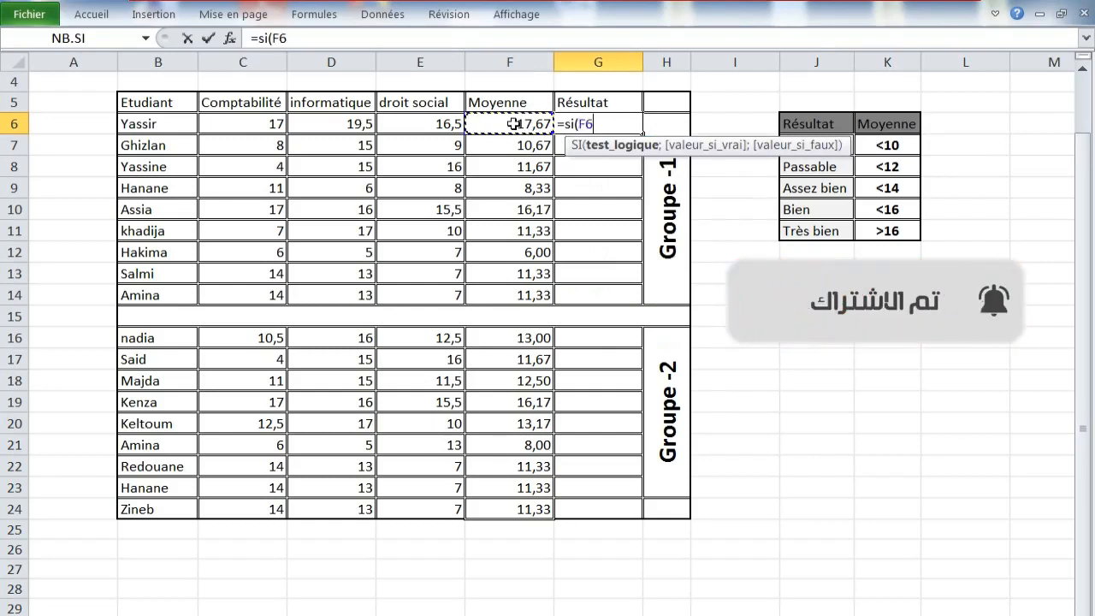
{"action": "type", "text": "<10"}
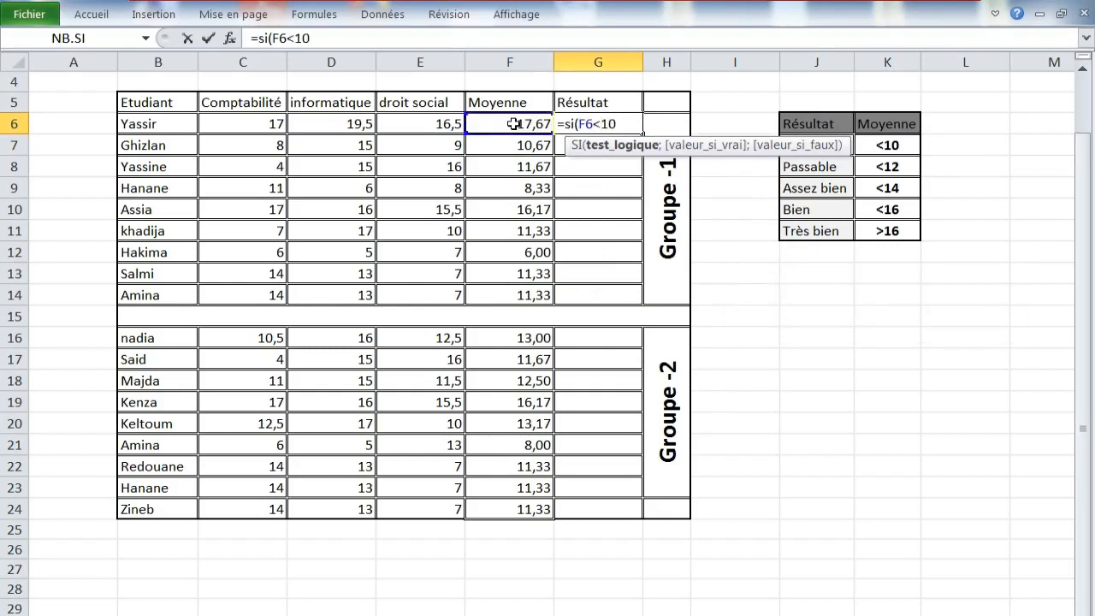
{"action": "type", "text": ";"}
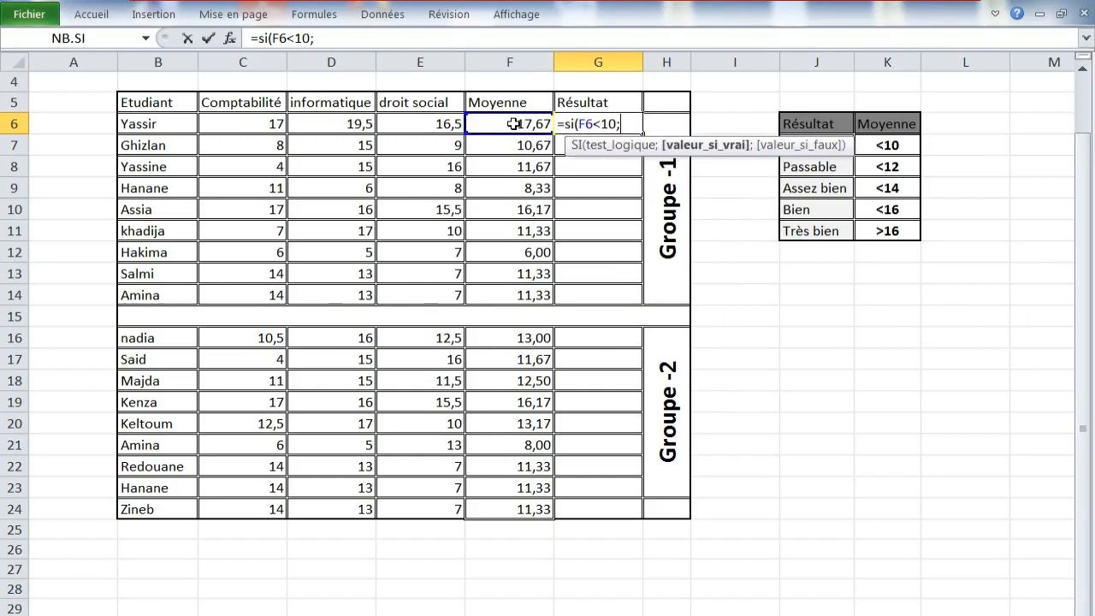
{"action": "type", "text": "\"Non admis\""}
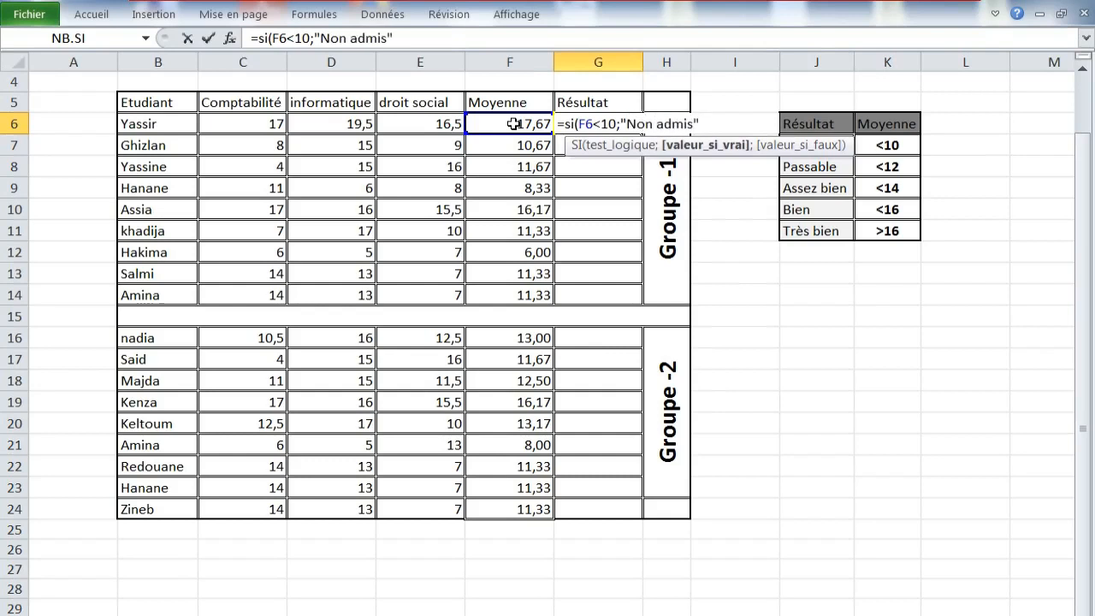
Step: Nest a second SI in the G6 formula that returns "Passable" when F6<12
{"action": "type", "text": ";si("}
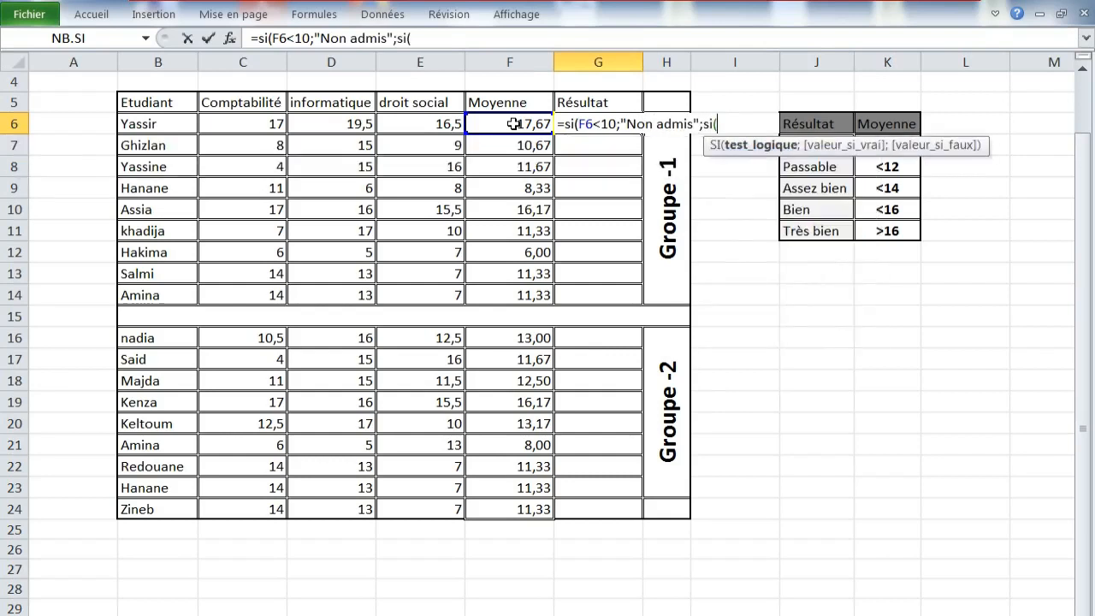
{"action": "left_click", "coordinate": [525, 125]}
{"action": "type", "text": "<12"}
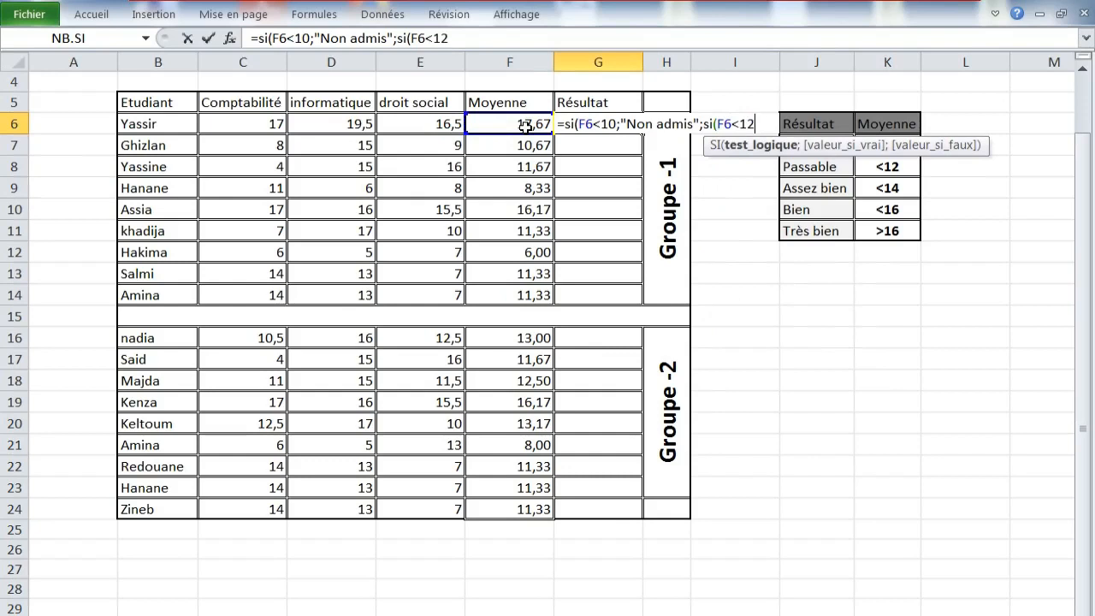
{"action": "type", "text": ";"}
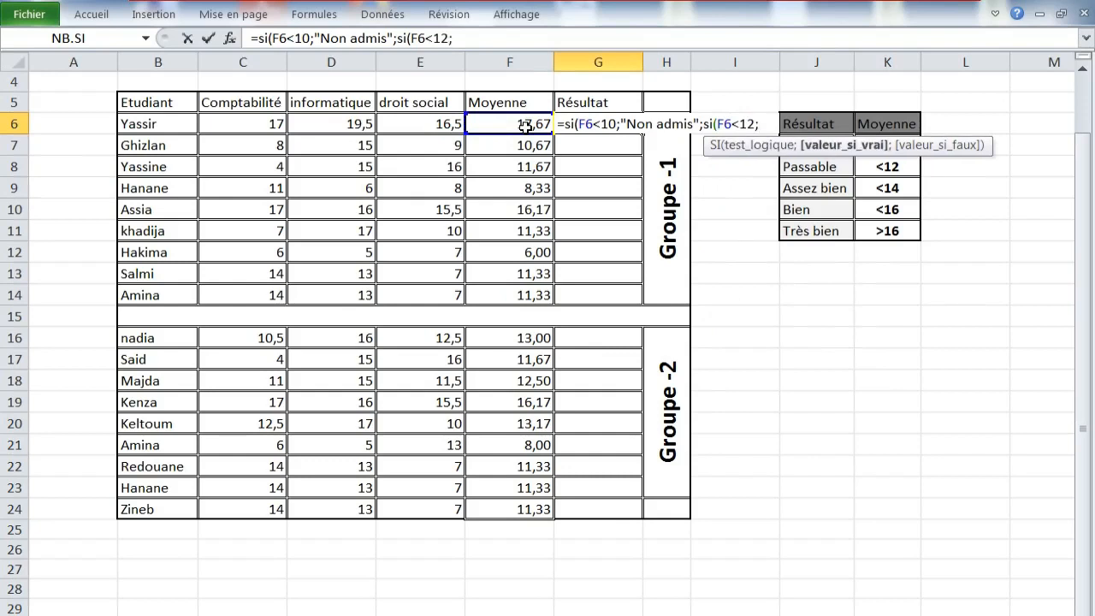
{"action": "type", "text": "\"Passable\""}
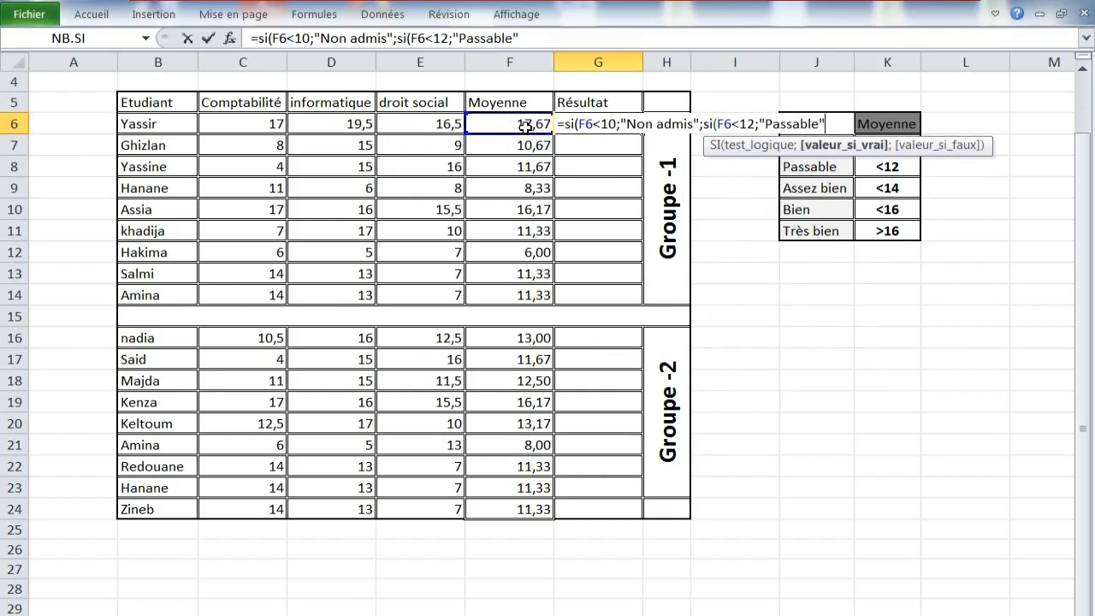
Step: Nest a third SI in the G6 formula that returns "Assez bien" when F6<14
{"action": "type", "text": ";si"}
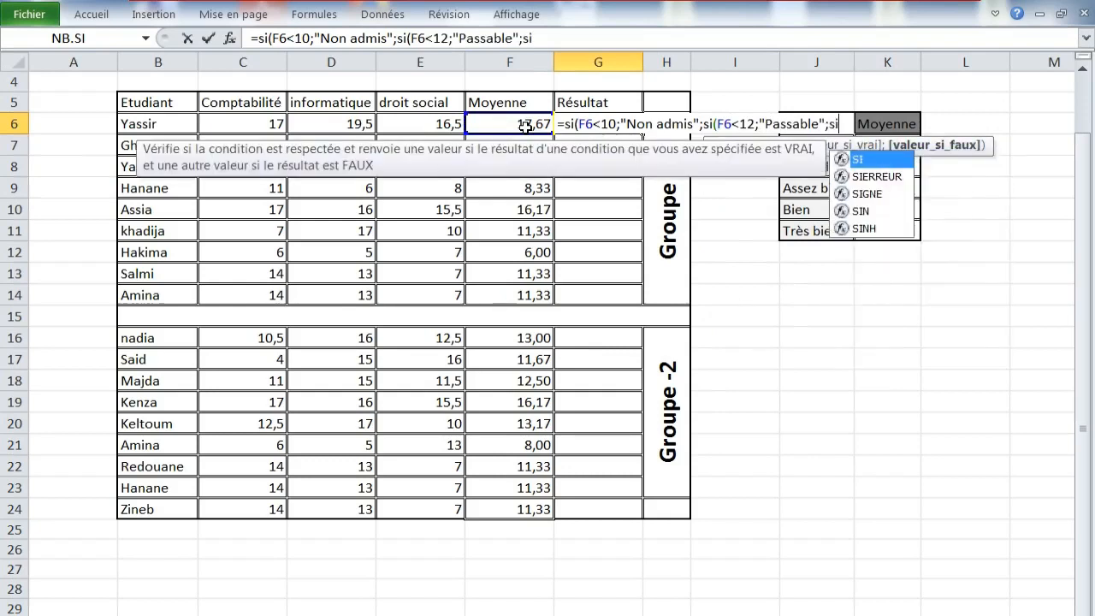
{"action": "type", "text": "("}
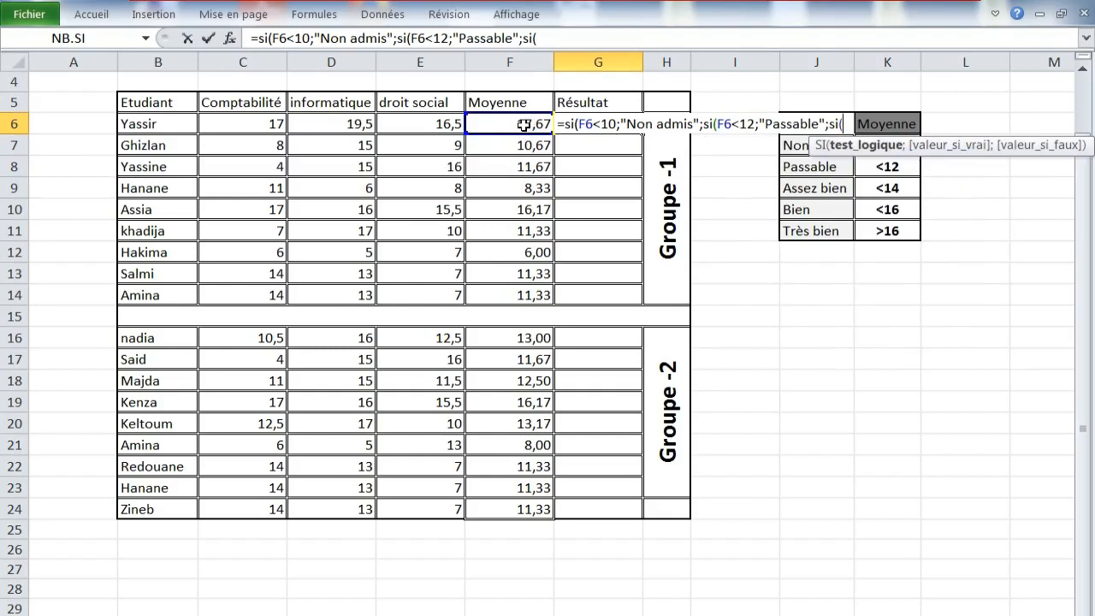
{"action": "left_click", "coordinate": [523, 124]}
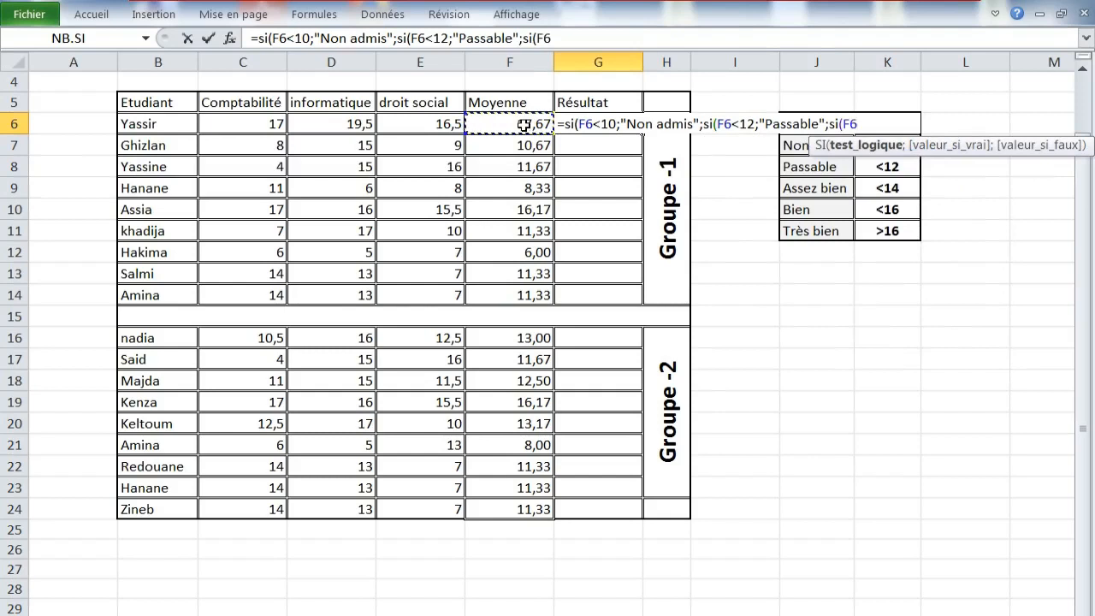
{"action": "type", "text": "<14;\""}
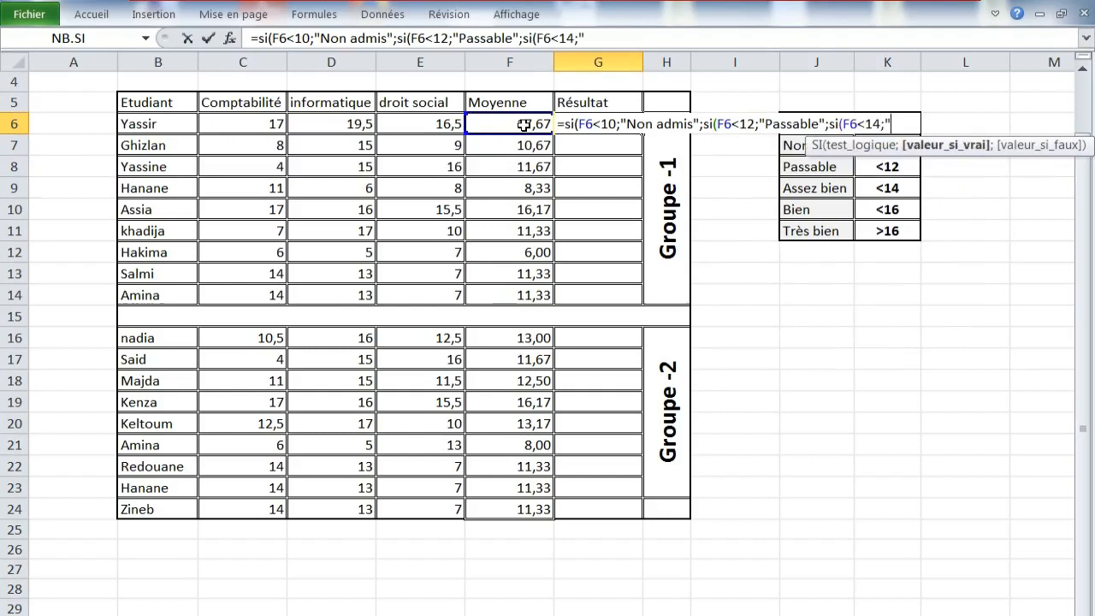
{"action": "type", "text": "Assez bien"}
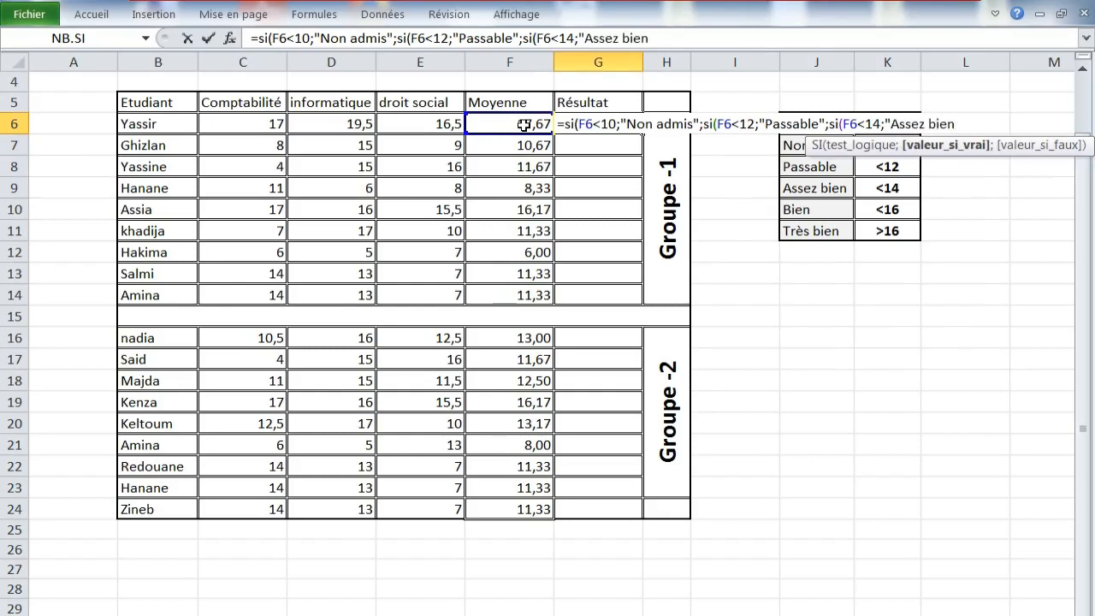
Step: Nest a fourth SI in the G6 formula that returns "Bien" when F6<16
{"action": "type", "text": "\";si"}
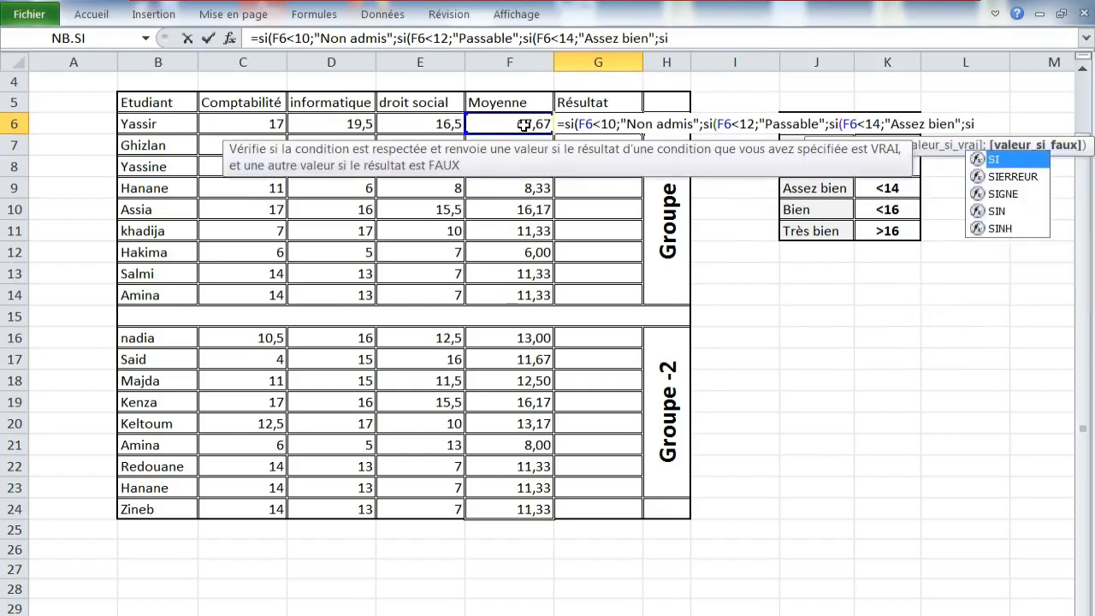
{"action": "type", "text": "("}
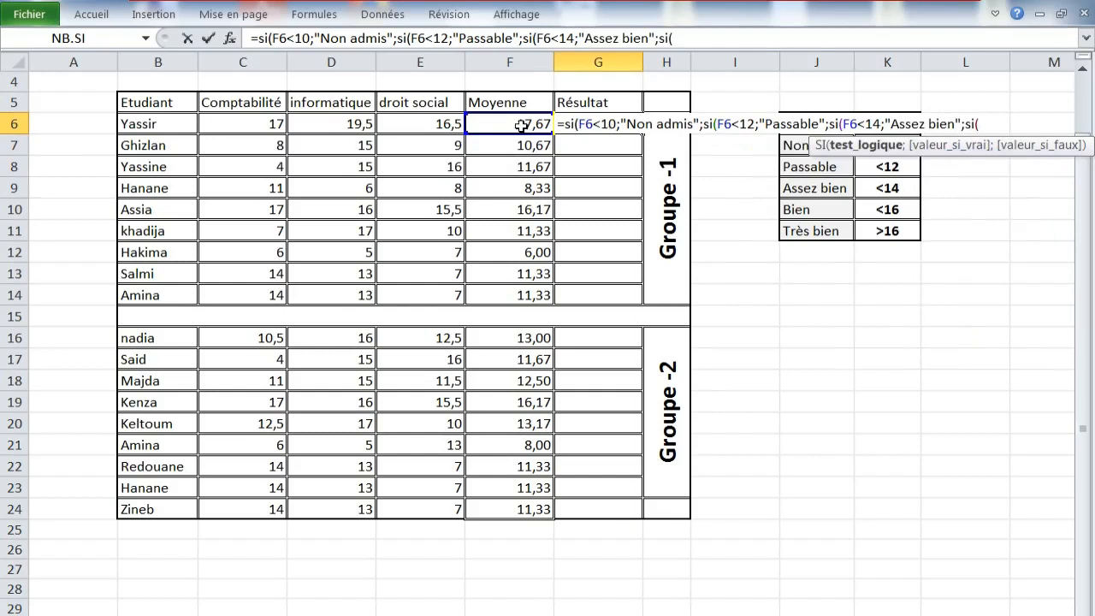
{"action": "left_click", "coordinate": [520, 125]}
{"action": "type", "text": "<16;"}
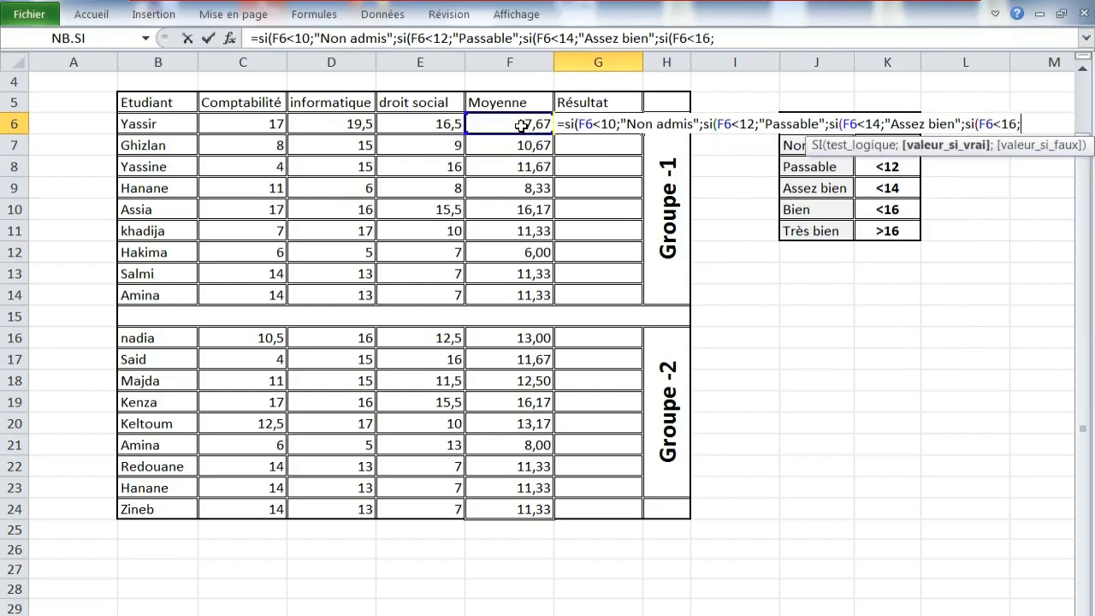
{"action": "type", "text": "\"Bien\";"}
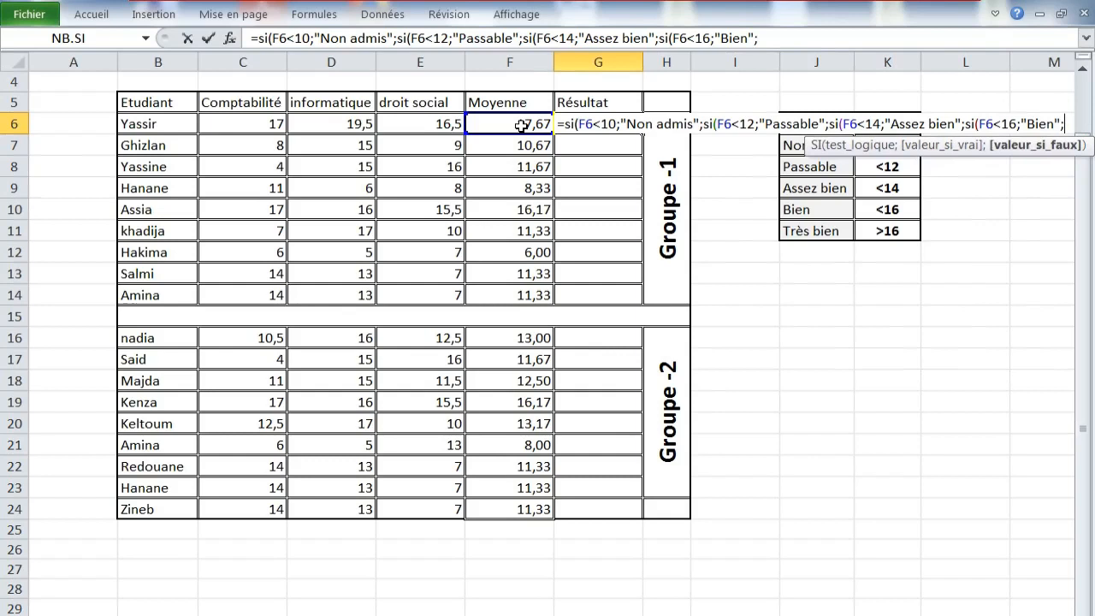
Step: Add "très bien" as the value if false of the fourth SI in the G6 formula
{"action": "type", "text": "\""}
{"action": "type", "text": "très b"}
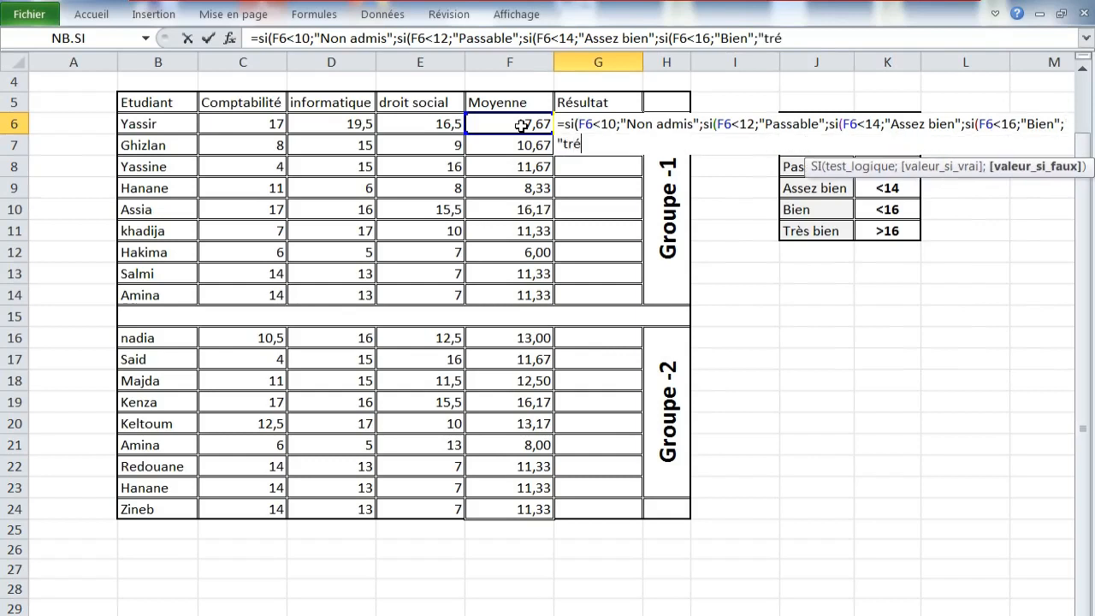
{"action": "type", "text": "ien\""}
{"action": "type", "text": ")"}
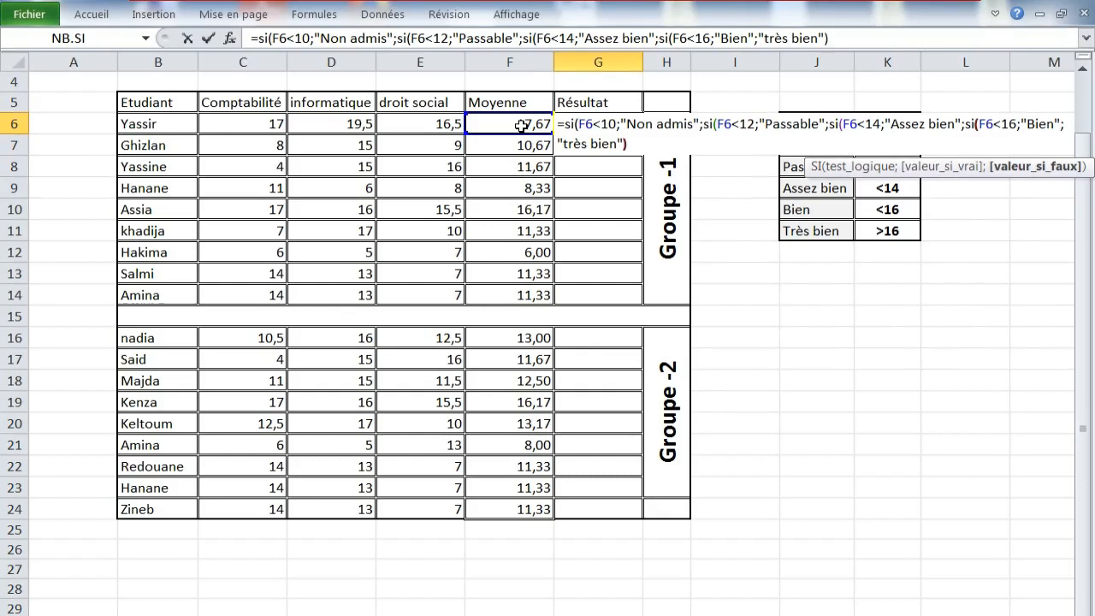
{"action": "type", "text": "))"}
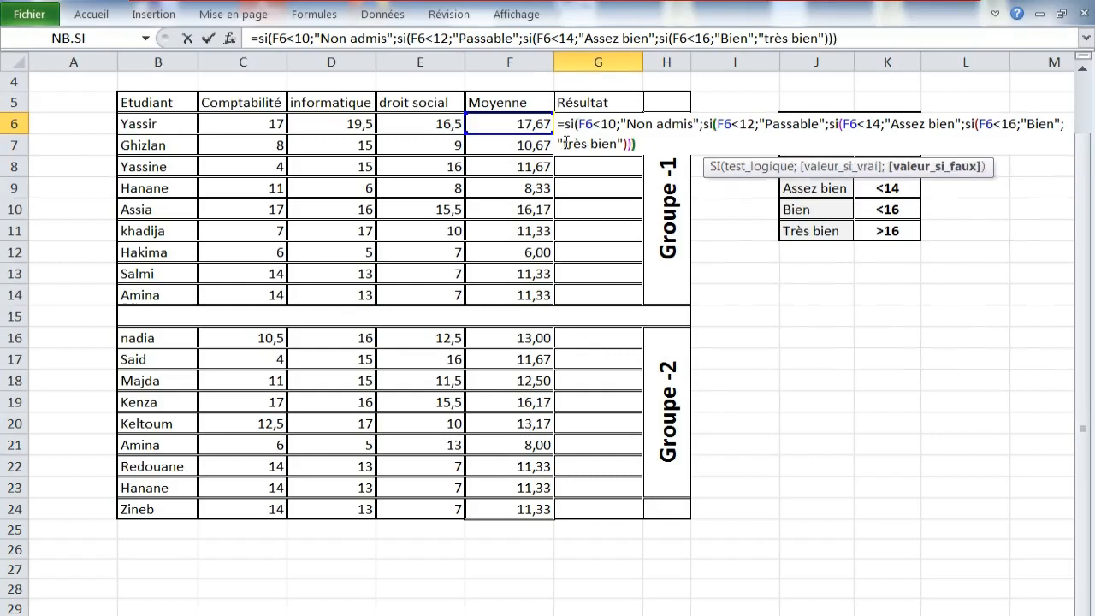
{"action": "type", "text": "))"}
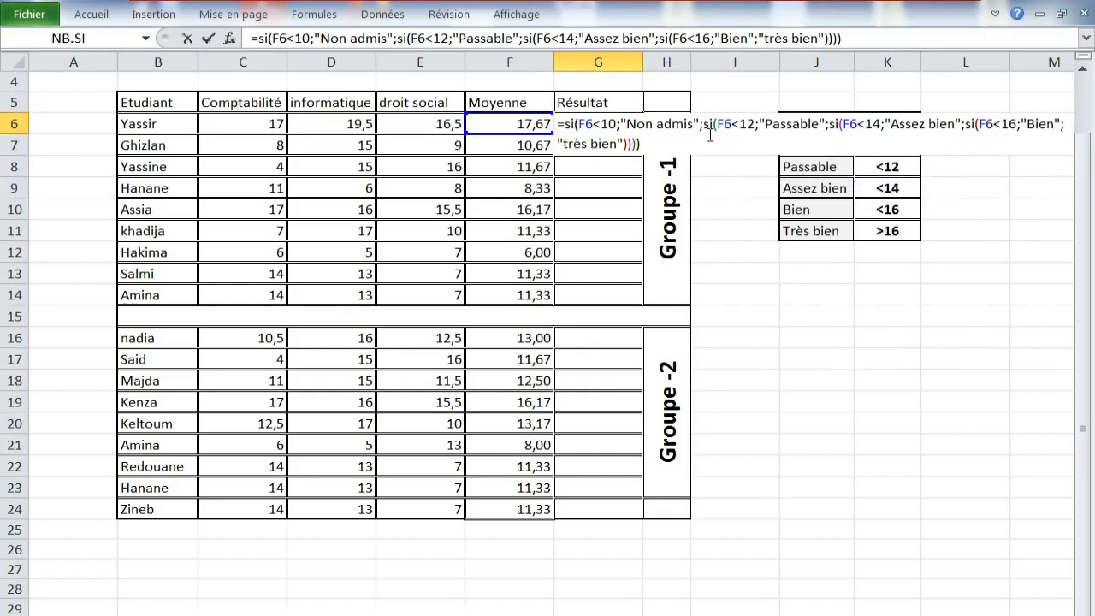
{"action": "key", "text": "BackSpace"}
{"action": "key", "text": "BackSpace"}
{"action": "key", "text": "BackSpace"}
{"action": "key", "text": "BackSpace"}
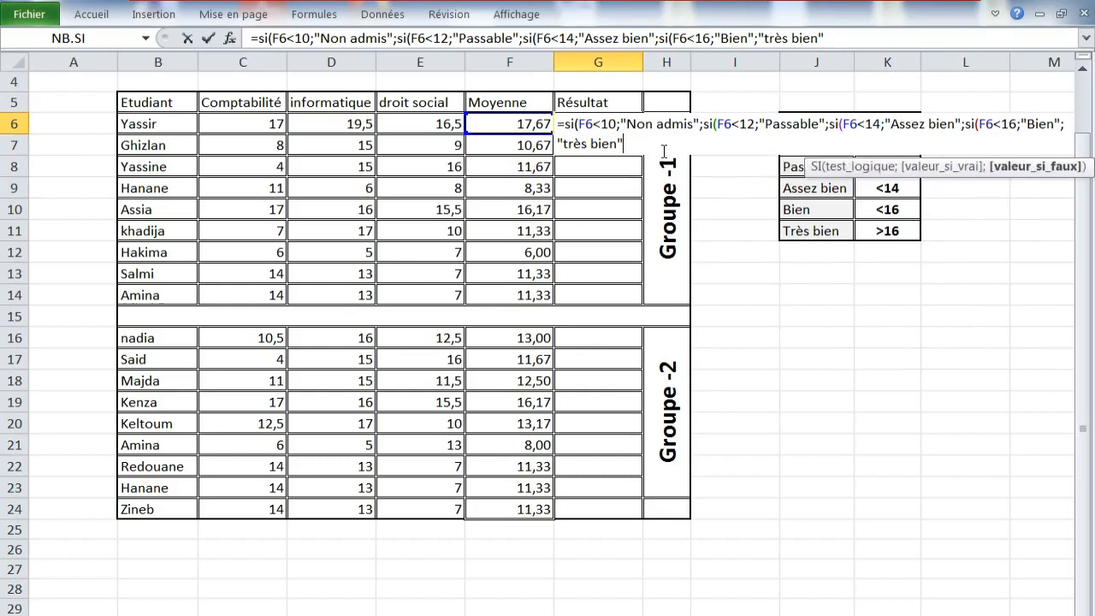
Step: Close the four nested SI functions with four parentheses and enter the formula in G6
{"action": "type", "text": ")"}
{"action": "type", "text": "))"}
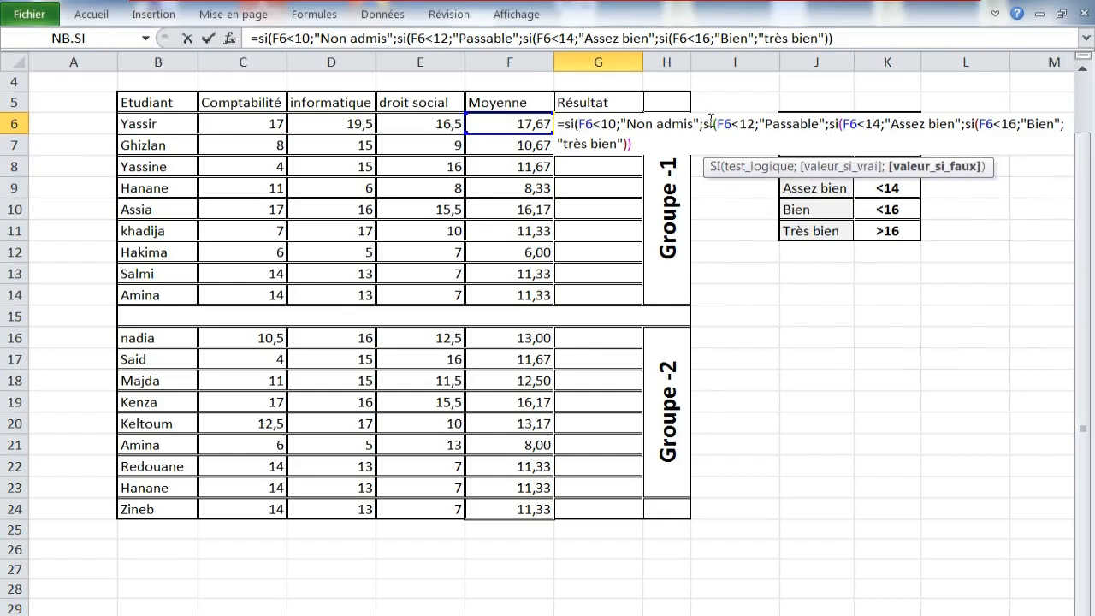
{"action": "type", "text": ")"}
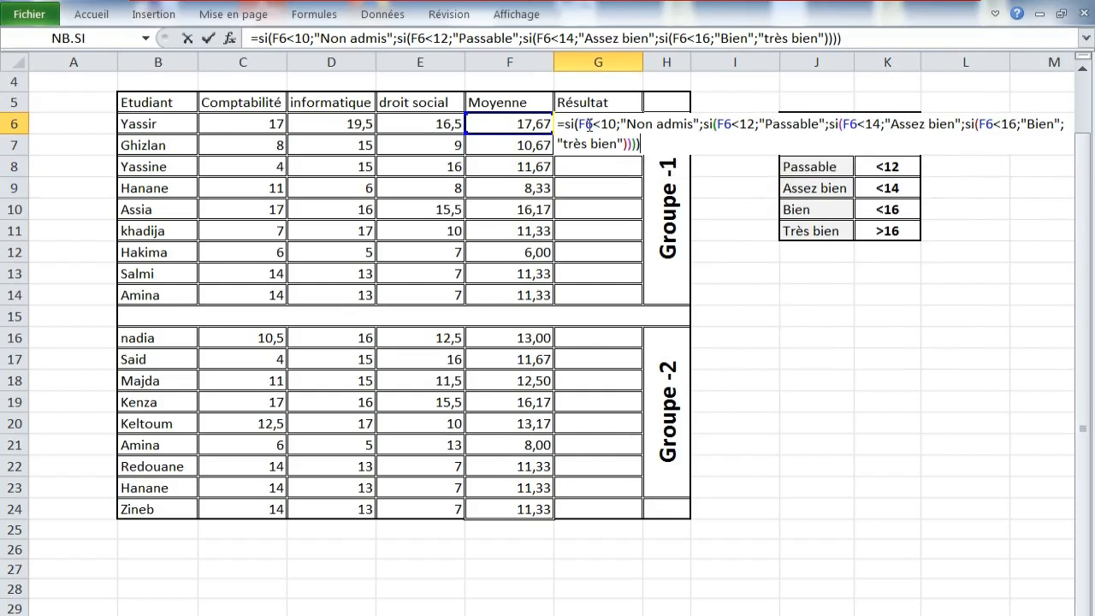
{"action": "key", "text": "Return"}
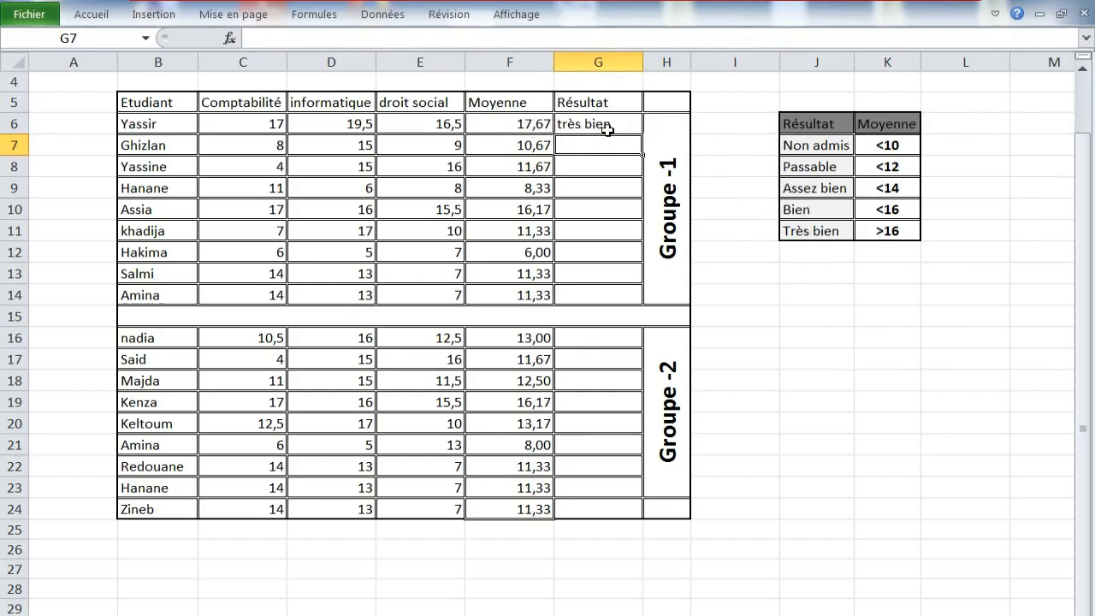
Step: Test the G6 result formula by setting the first student's Comptabilité grade in C6 to 4
{"action": "left_click", "coordinate": [526, 124]}
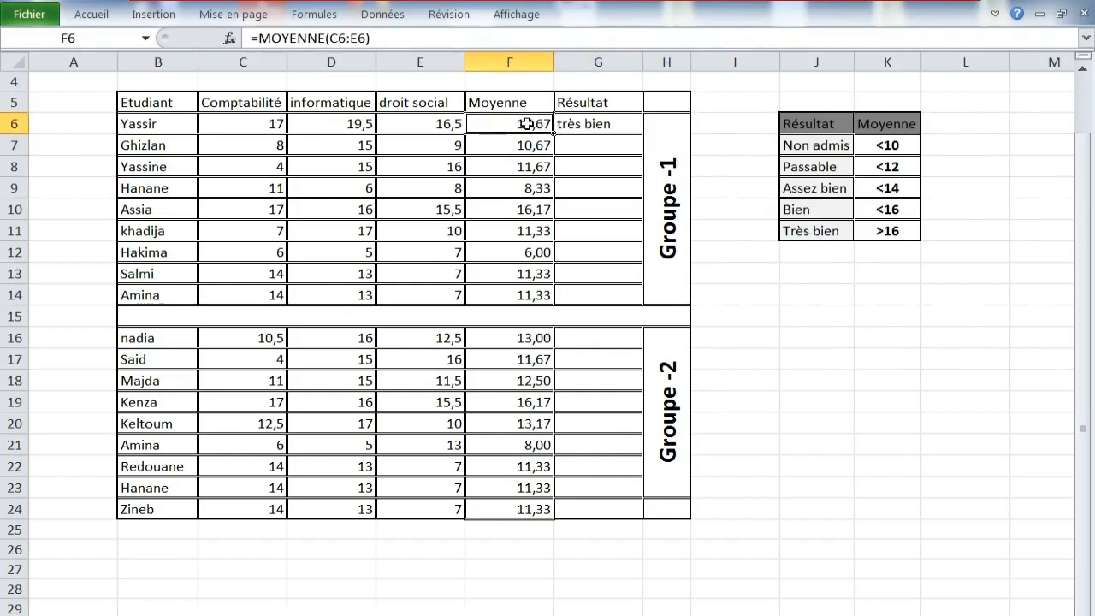
{"action": "left_click", "coordinate": [272, 124]}
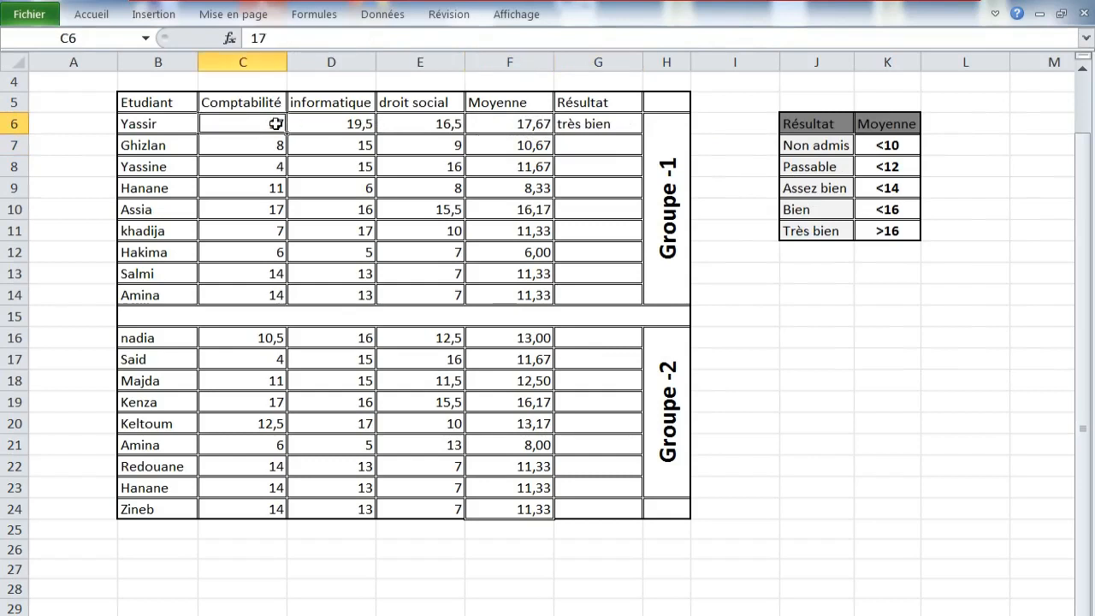
{"action": "type", "text": "4"}
{"action": "left_click", "coordinate": [321, 141]}
Step: Edit the G6 formula so its last result text reads "Très bien" with a capital T
{"action": "double_click", "coordinate": [584, 123]}
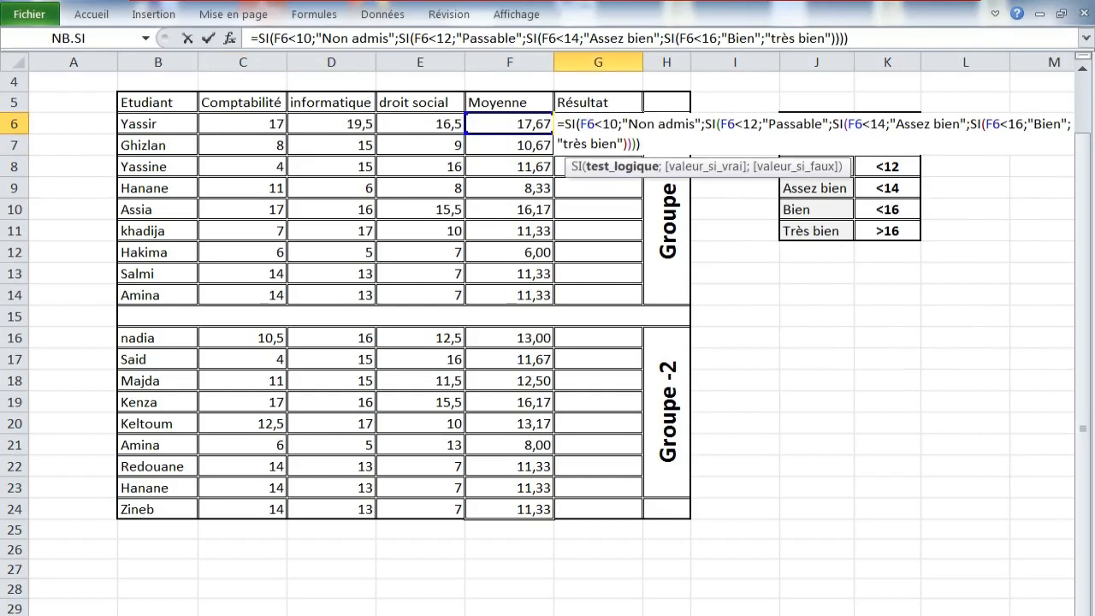
{"action": "scroll", "coordinate": [547, 334], "scroll_direction": "right", "scroll_amount": 2}
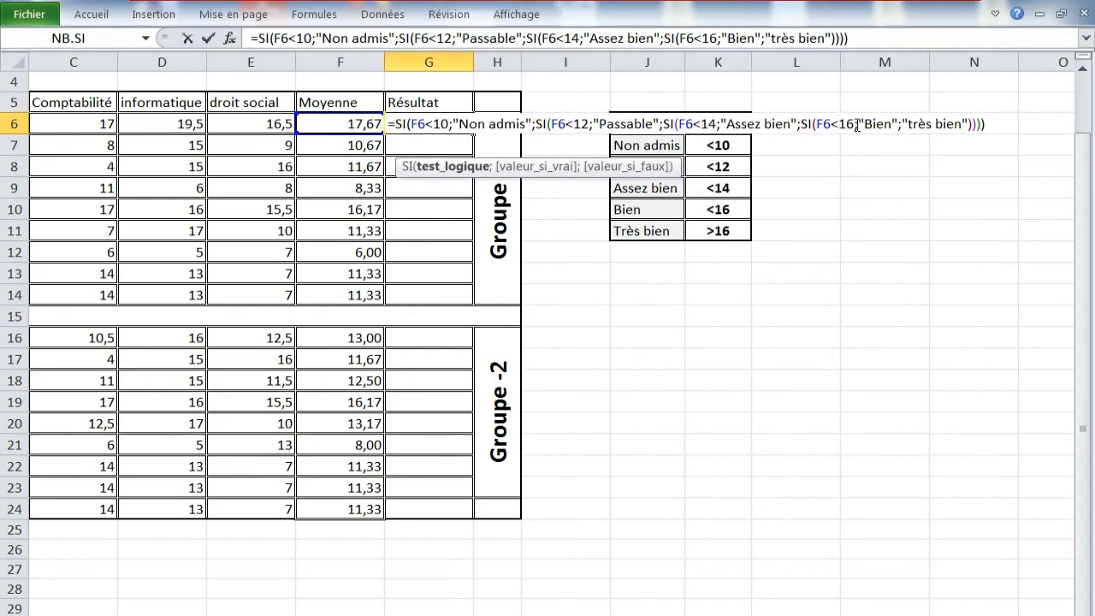
{"action": "left_click", "coordinate": [913, 122]}
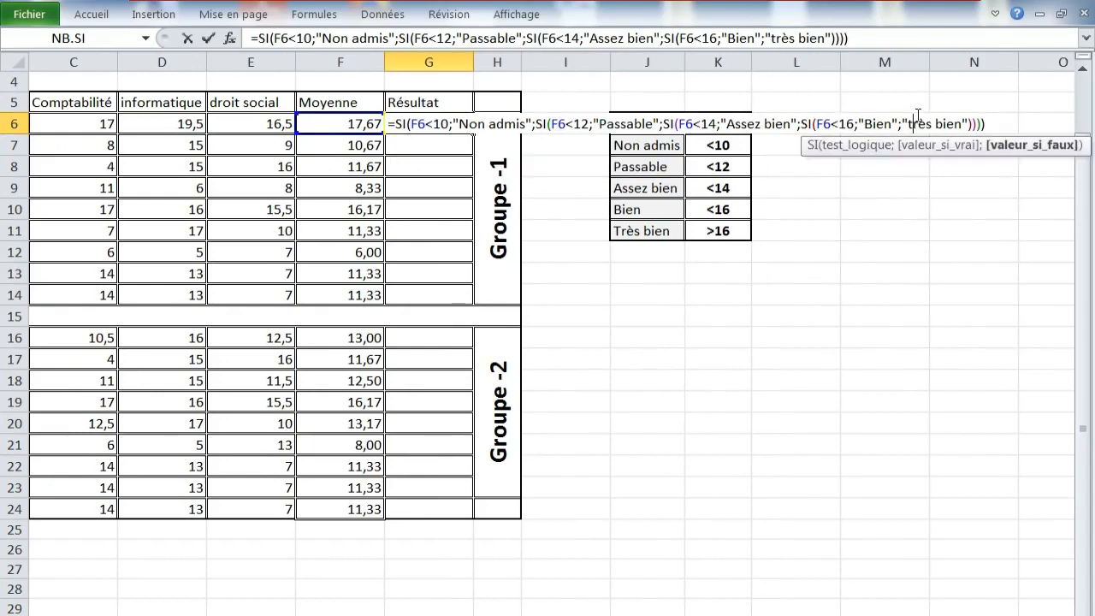
{"action": "key", "text": "BackSpace"}
{"action": "type", "text": "T"}
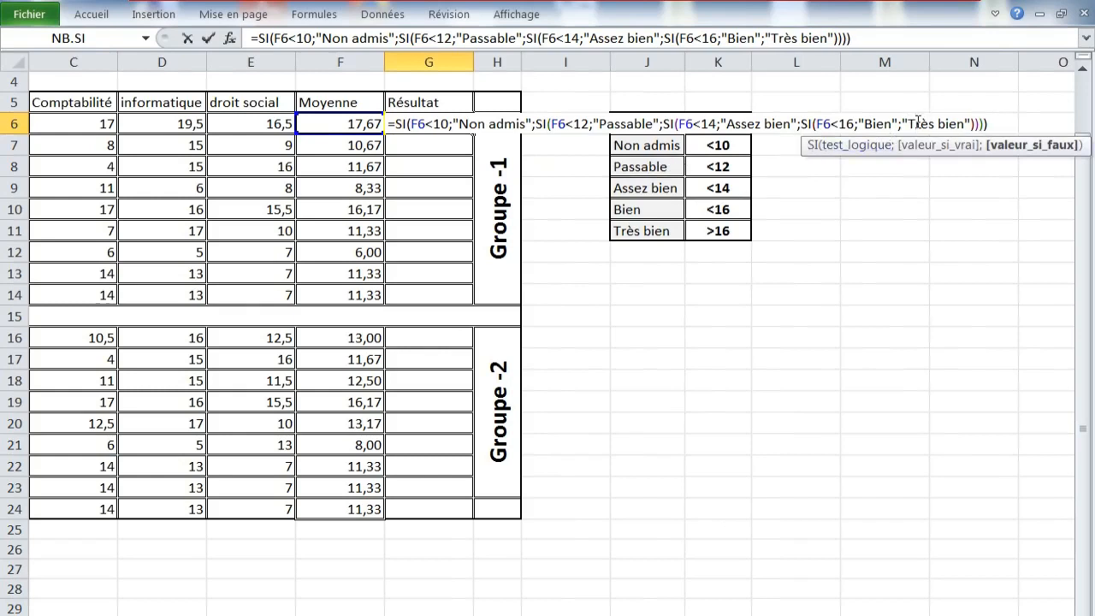
{"action": "key", "text": "Return"}
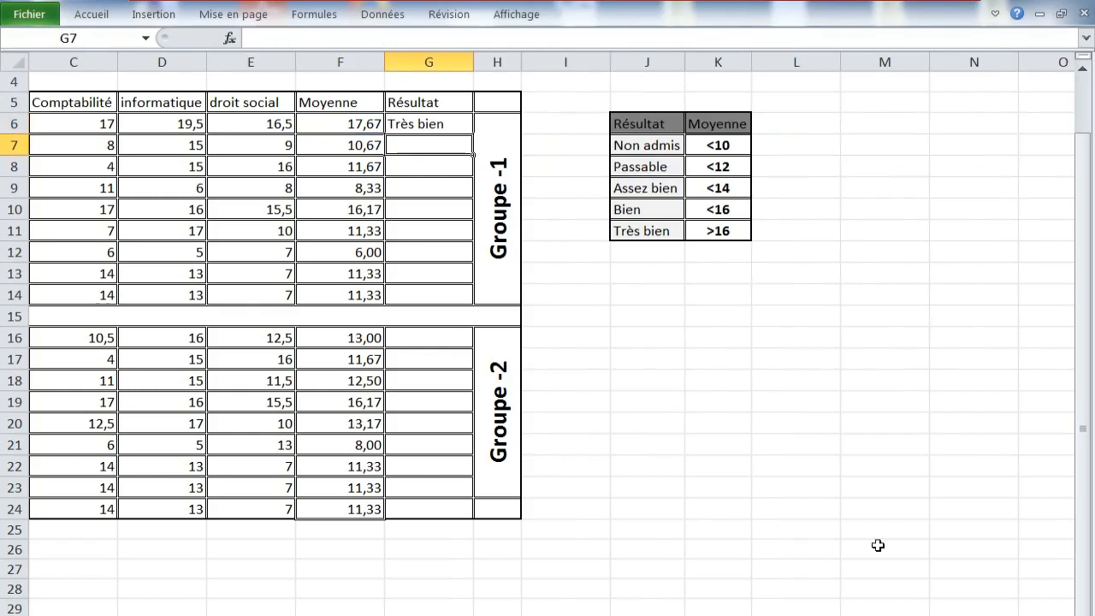
Step: Fill the G6 result formula down to G14 for all Groupe -1 students
{"action": "scroll", "coordinate": [552, 334], "scroll_direction": "left", "scroll_amount": 2}
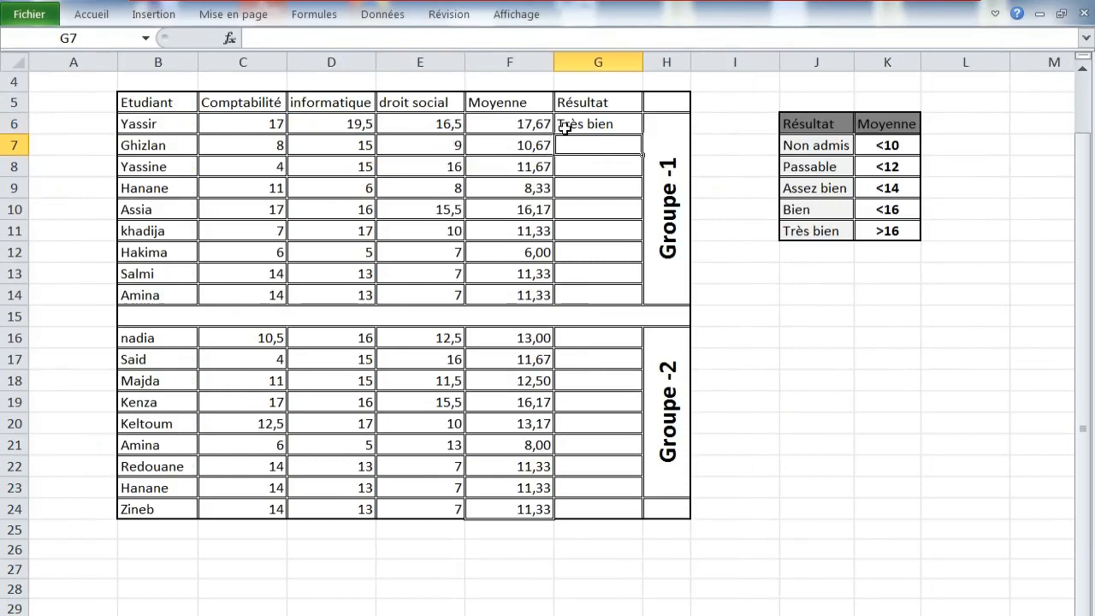
{"action": "left_click", "coordinate": [603, 123]}
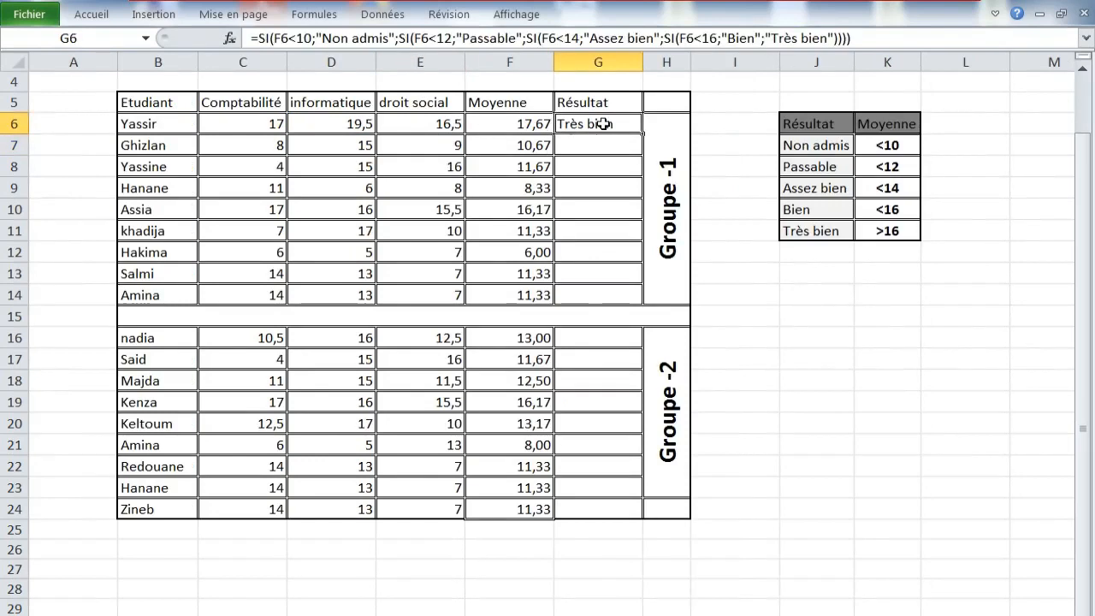
{"action": "left_click_drag", "start_coordinate": [643, 133], "coordinate": [642, 299]}
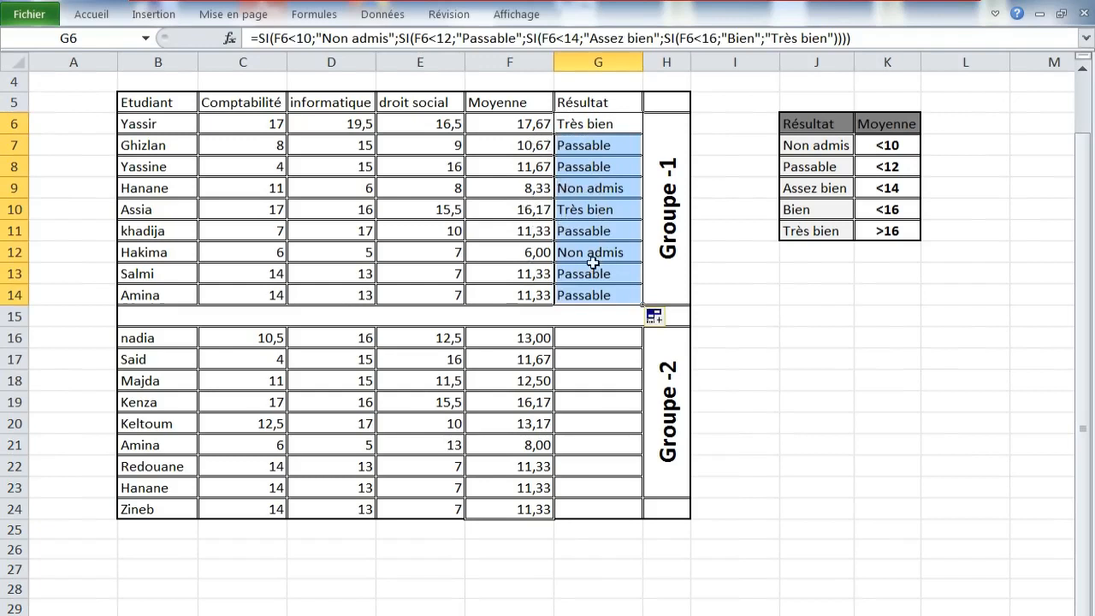
Step: Copy the result formula from G14 into G16, the first student row of Groupe -2
{"action": "left_click", "coordinate": [601, 338]}
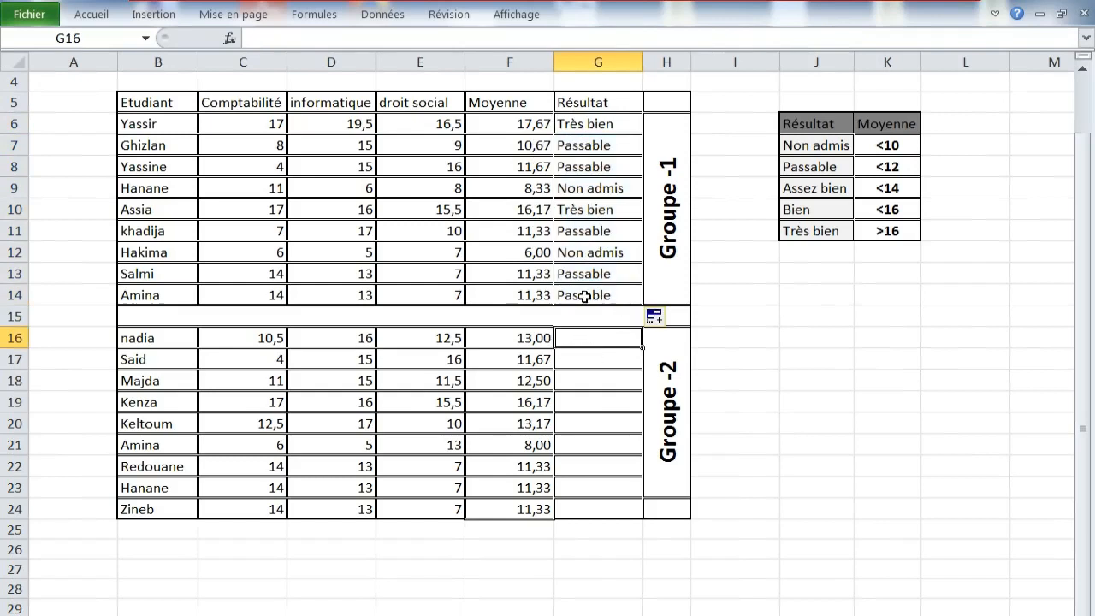
{"action": "left_click", "coordinate": [581, 294]}
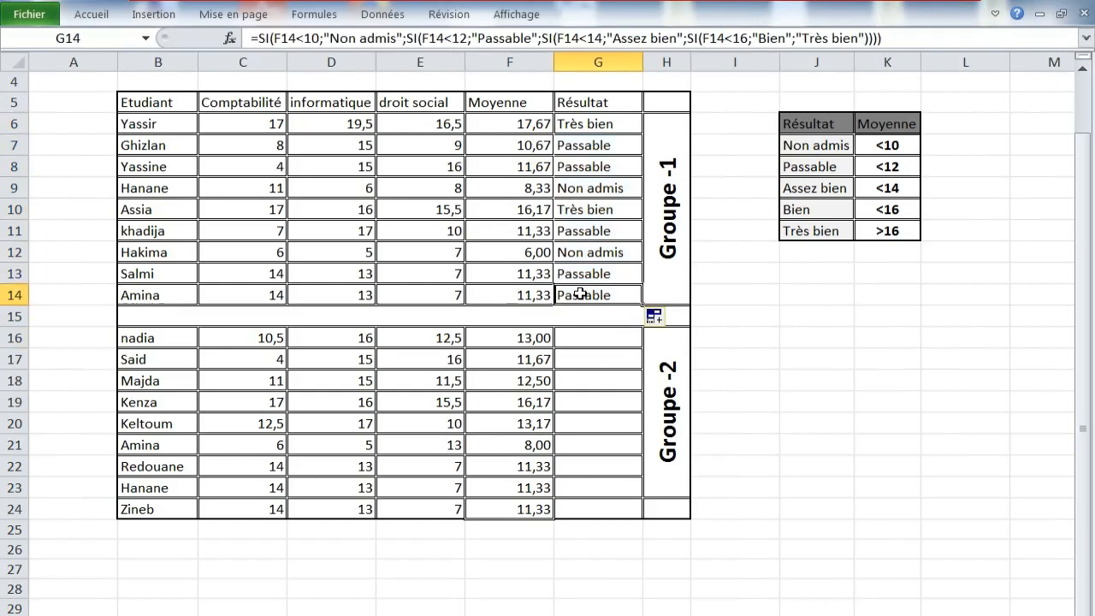
{"action": "key", "text": "ctrl+c"}
{"action": "left_click", "coordinate": [583, 336]}
{"action": "key", "text": "ctrl+v"}
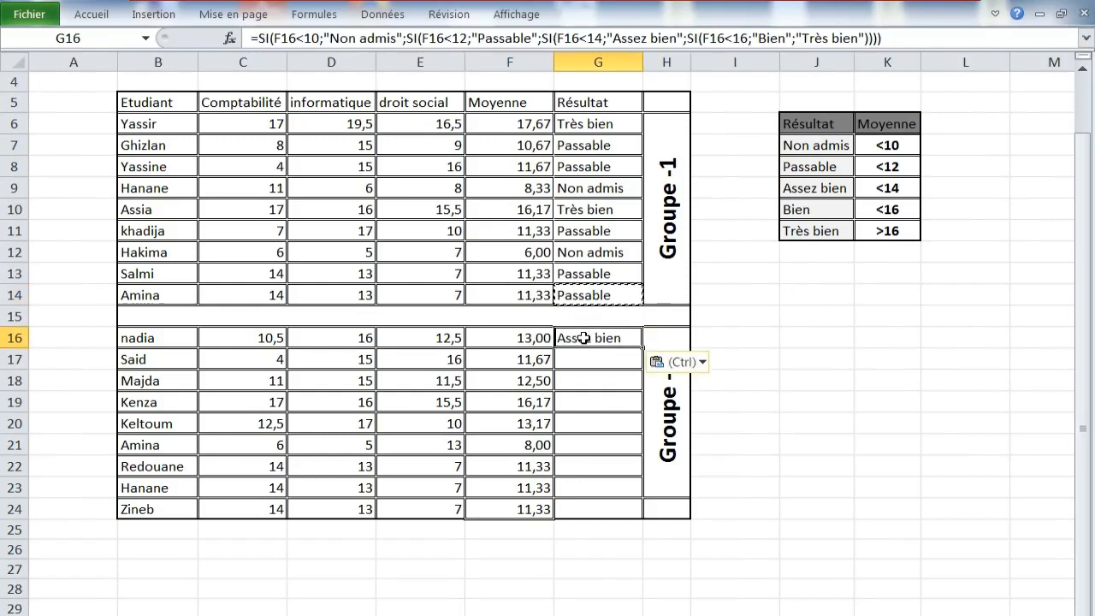
{"action": "key", "text": "Escape"}
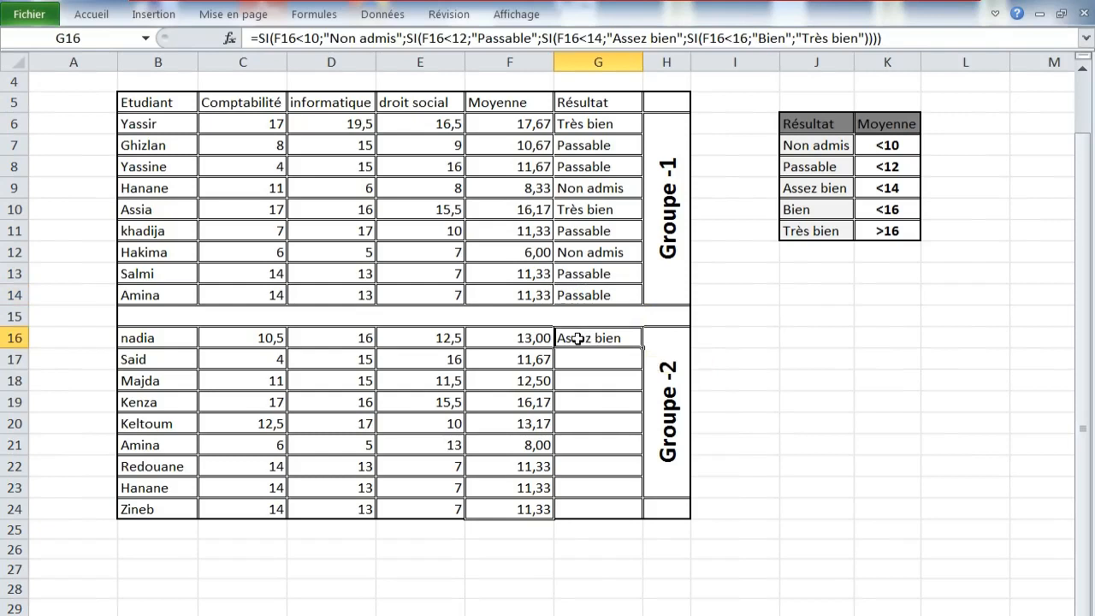
Step: Check the cell references in the G16 formula and fill it down to G23 for the Groupe -2 students
{"action": "double_click", "coordinate": [578, 338]}
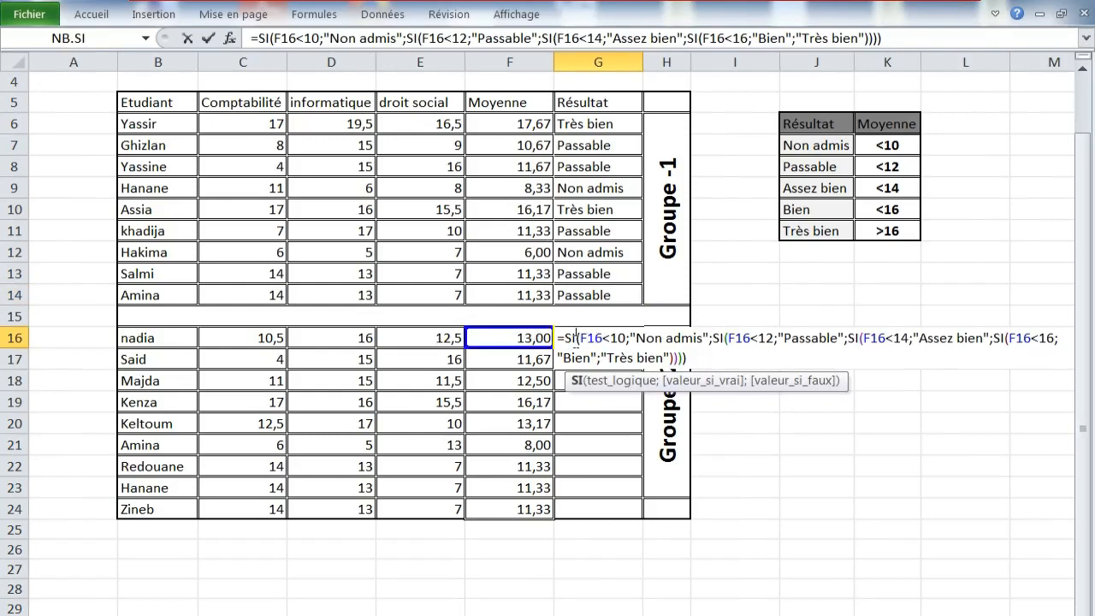
{"action": "key", "text": "Return"}
{"action": "left_click", "coordinate": [604, 341]}
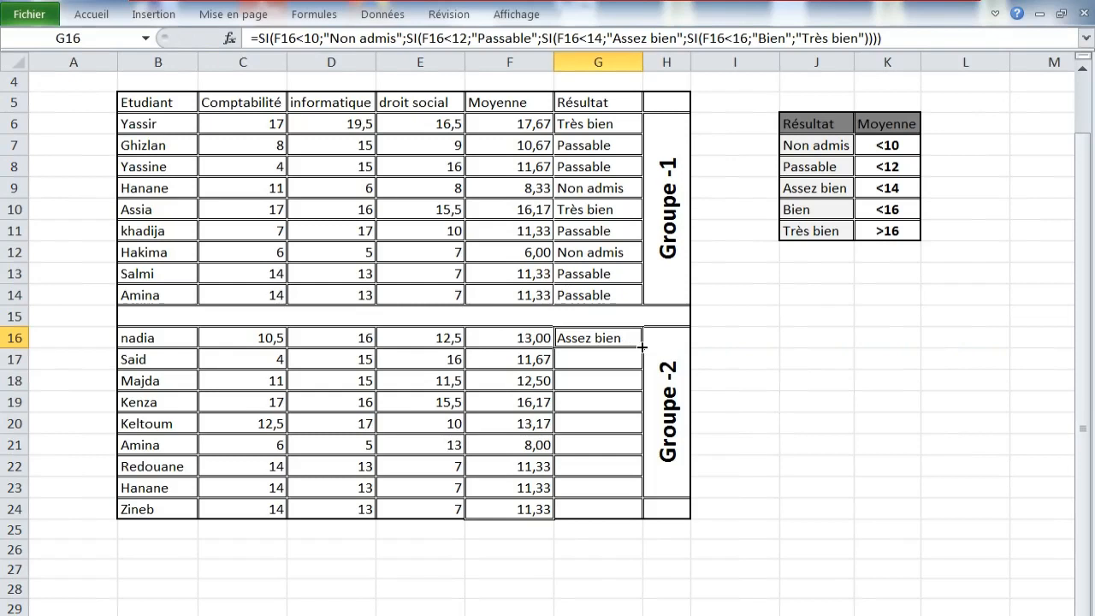
{"action": "left_click_drag", "start_coordinate": [641, 359], "coordinate": [642, 499]}
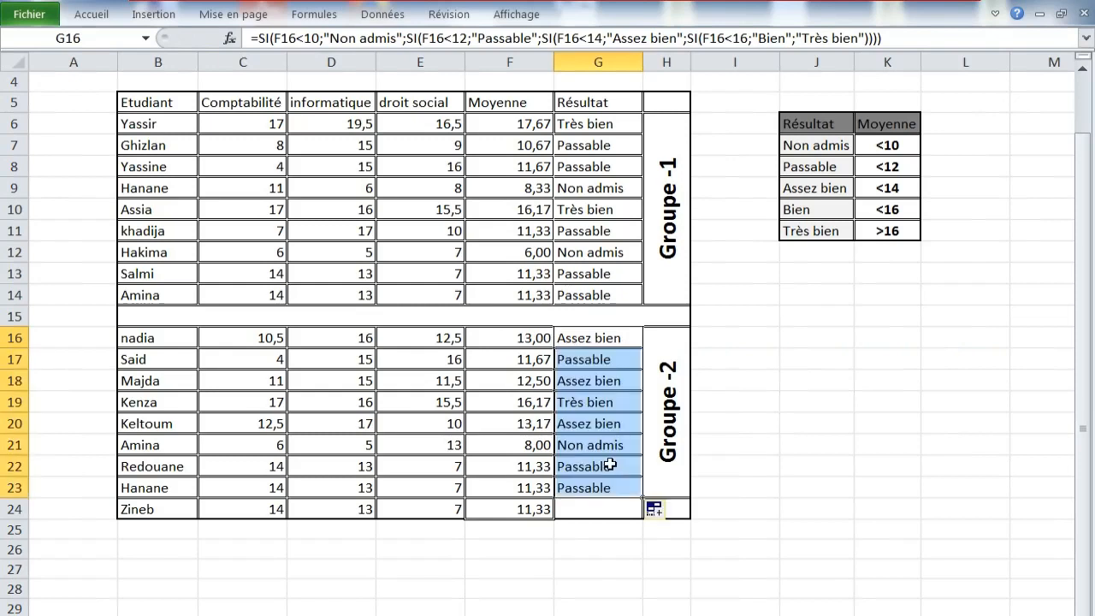
{"action": "left_click", "coordinate": [608, 465]}
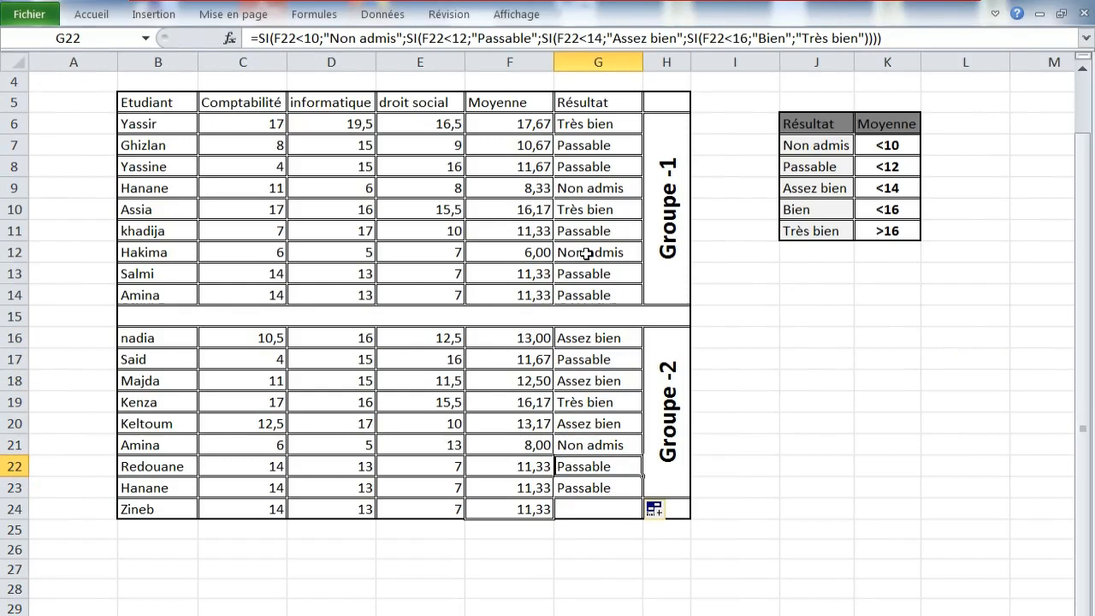
{"action": "key", "text": "F10"}
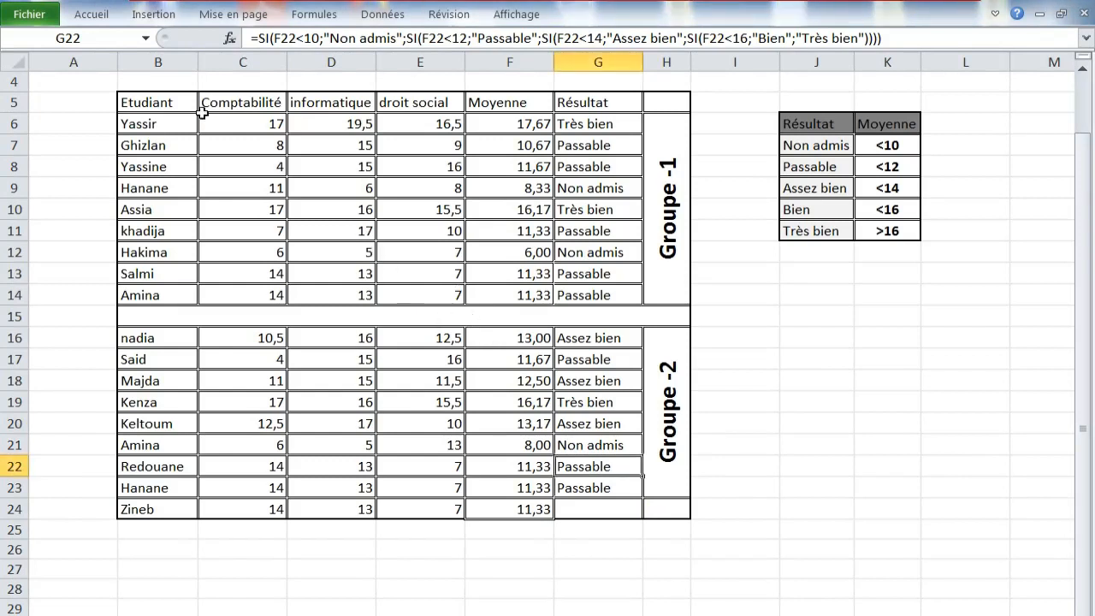
Step: Fill the header cells B5:G5, from Etudiant to Résultat, with a grey theme colour
{"action": "left_click", "coordinate": [159, 105]}
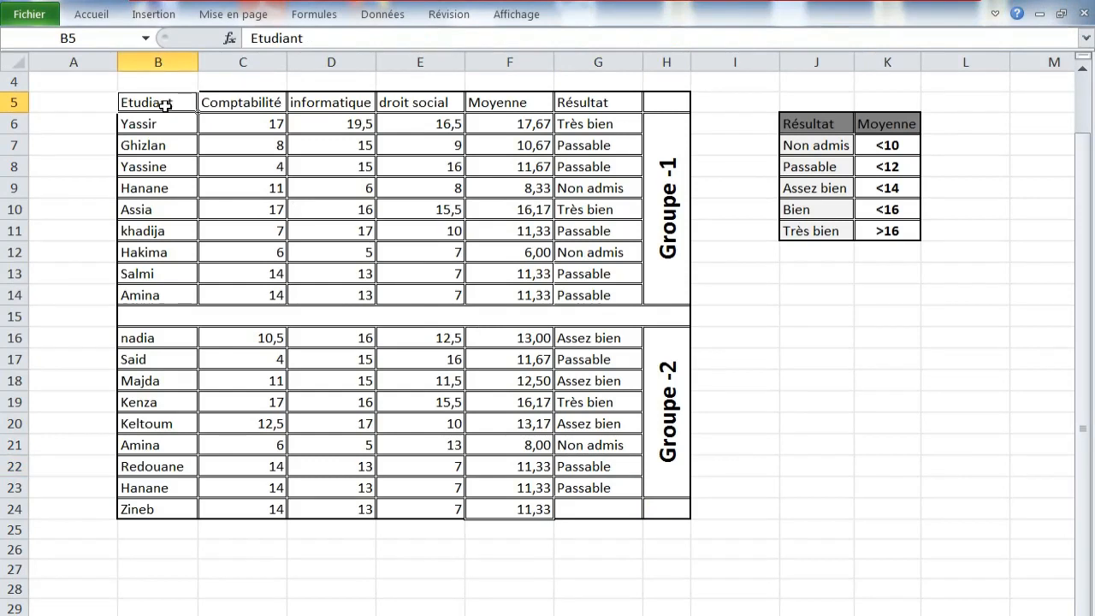
{"action": "left_click", "coordinate": [170, 118]}
{"action": "left_click_drag", "start_coordinate": [159, 103], "coordinate": [603, 101]}
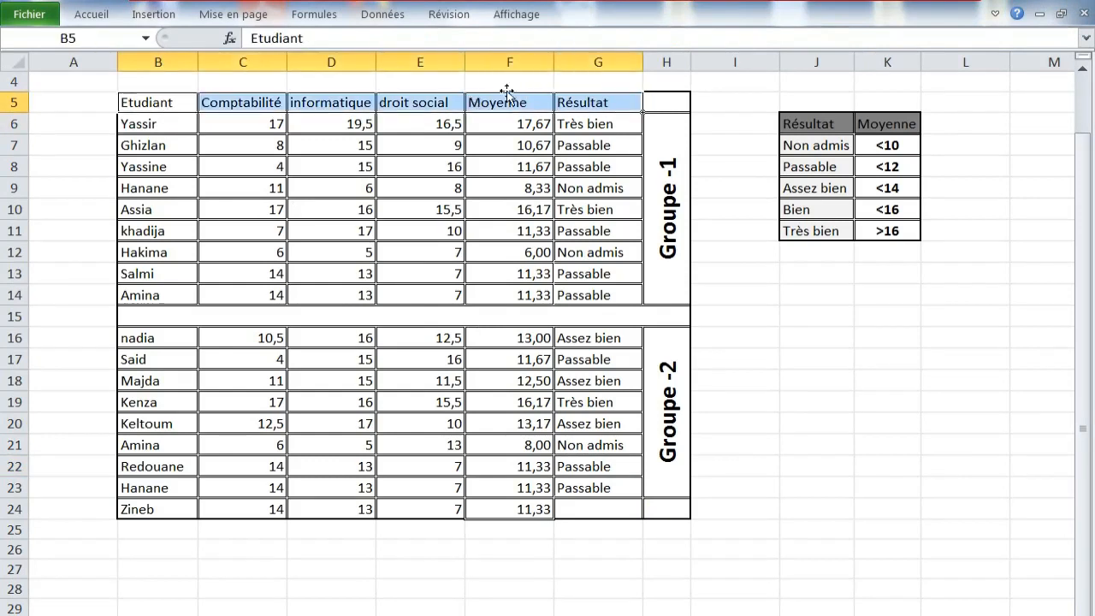
{"action": "left_click", "coordinate": [103, 19]}
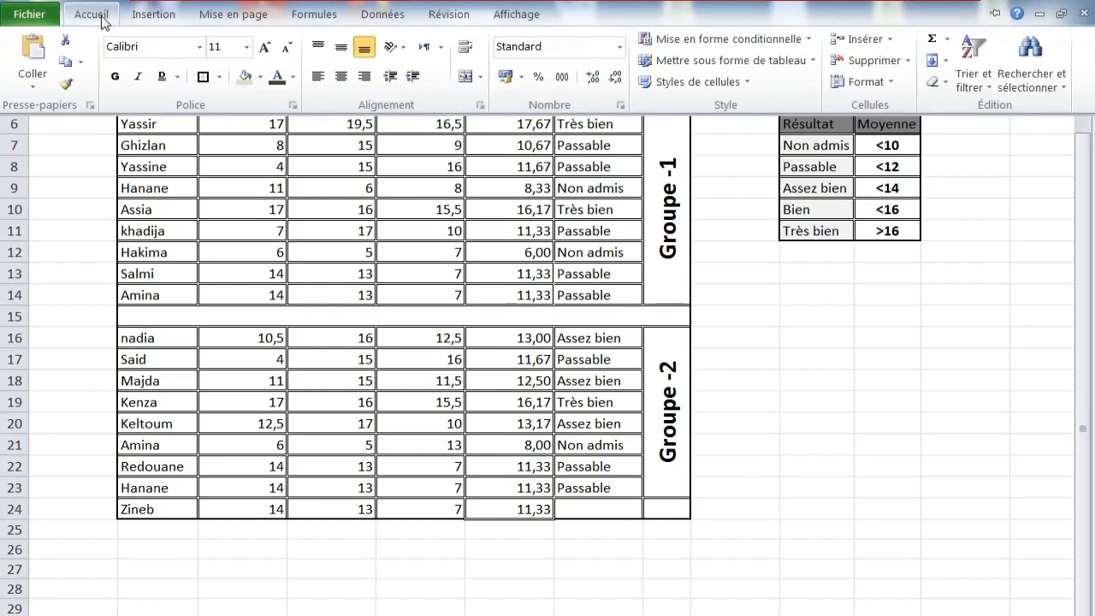
{"action": "left_click", "coordinate": [259, 77]}
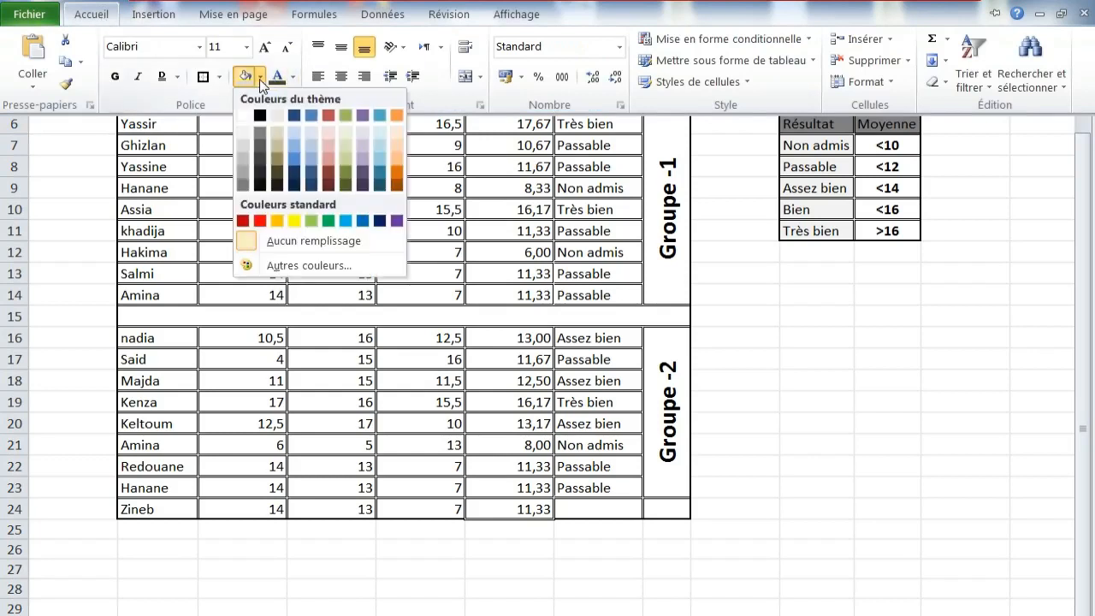
{"action": "left_click", "coordinate": [242, 167]}
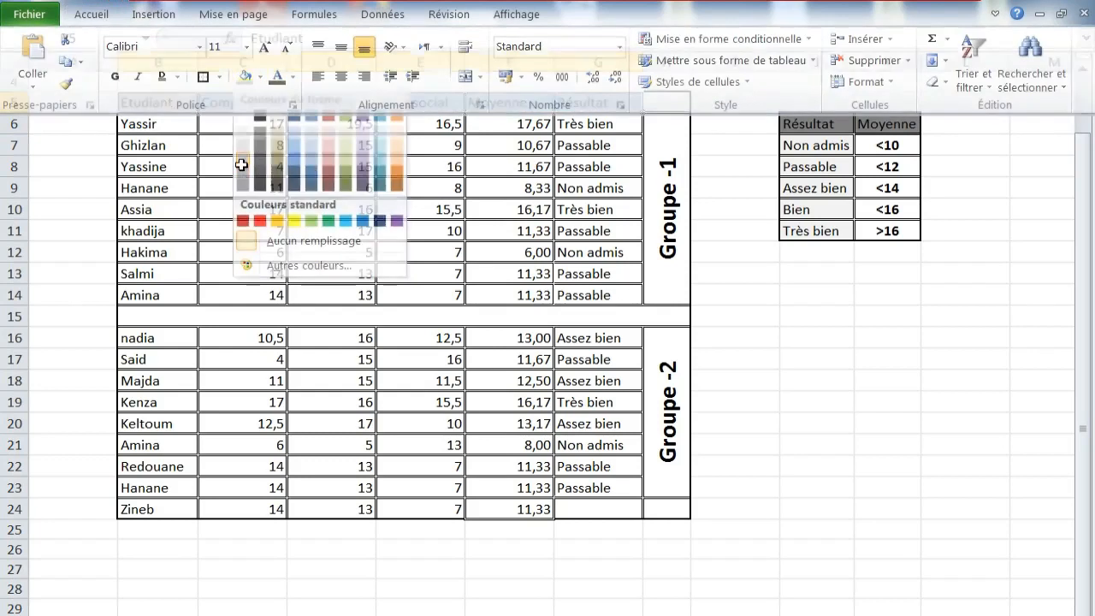
Step: Open the cell format of the merged separator row 15 and choose a medium grey background colour
{"action": "left_click", "coordinate": [195, 318]}
{"action": "right_click", "coordinate": [441, 319]}
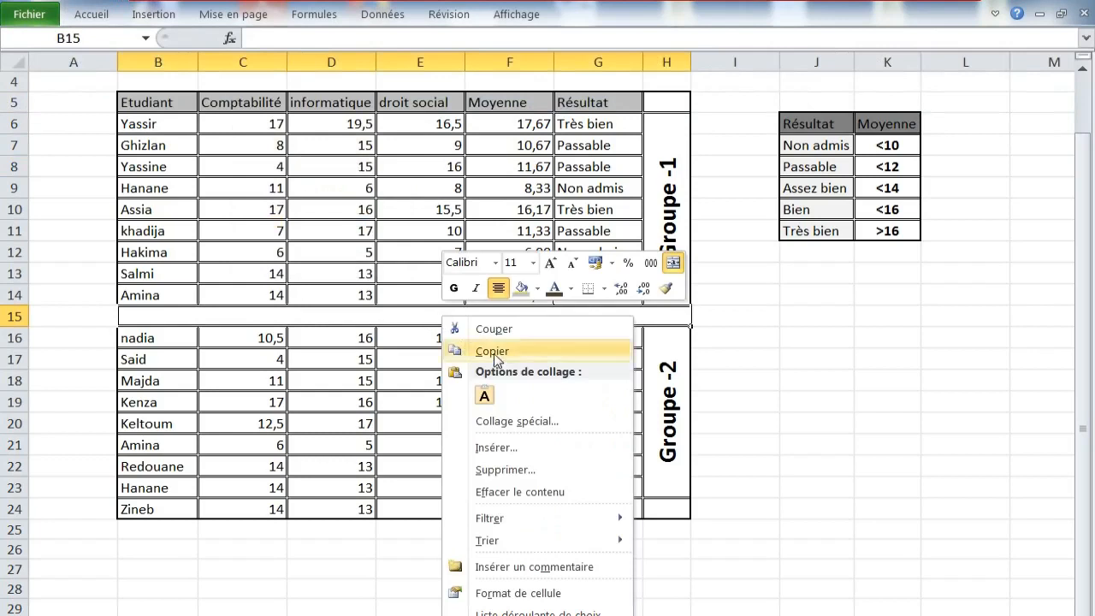
{"action": "left_click", "coordinate": [530, 594]}
{"action": "left_click_drag", "start_coordinate": [448, 316], "coordinate": [473, 107]}
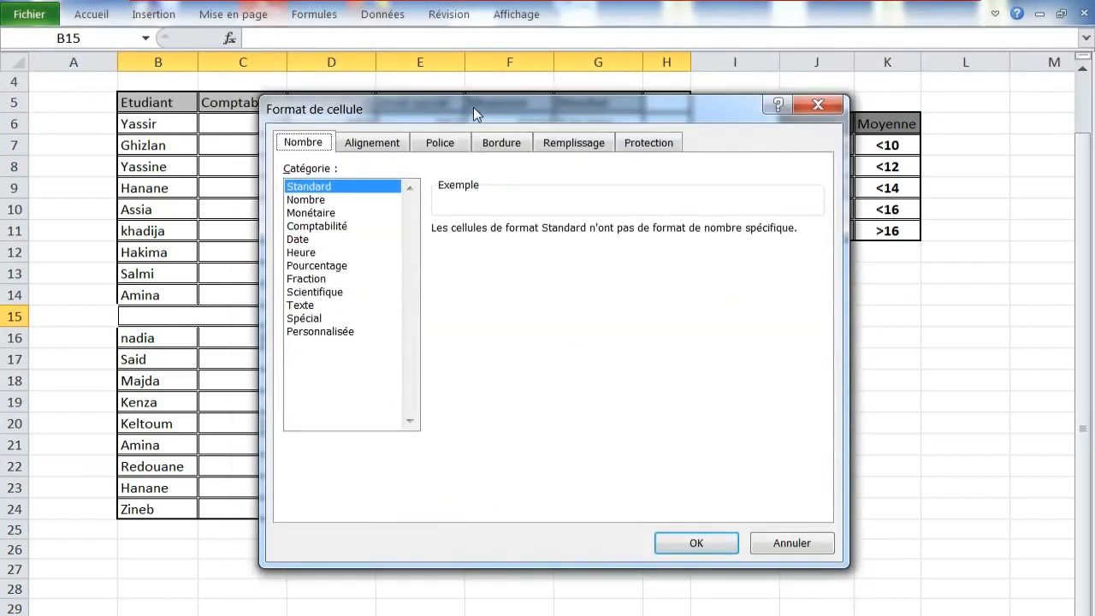
{"action": "left_click", "coordinate": [510, 140]}
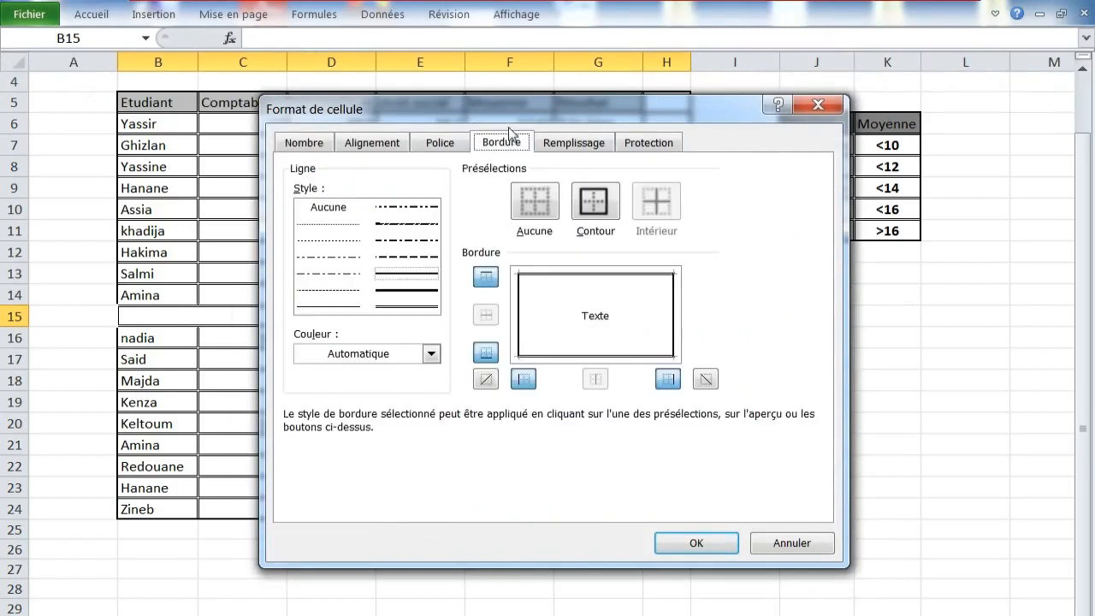
{"action": "left_click_drag", "start_coordinate": [513, 106], "coordinate": [605, 97]}
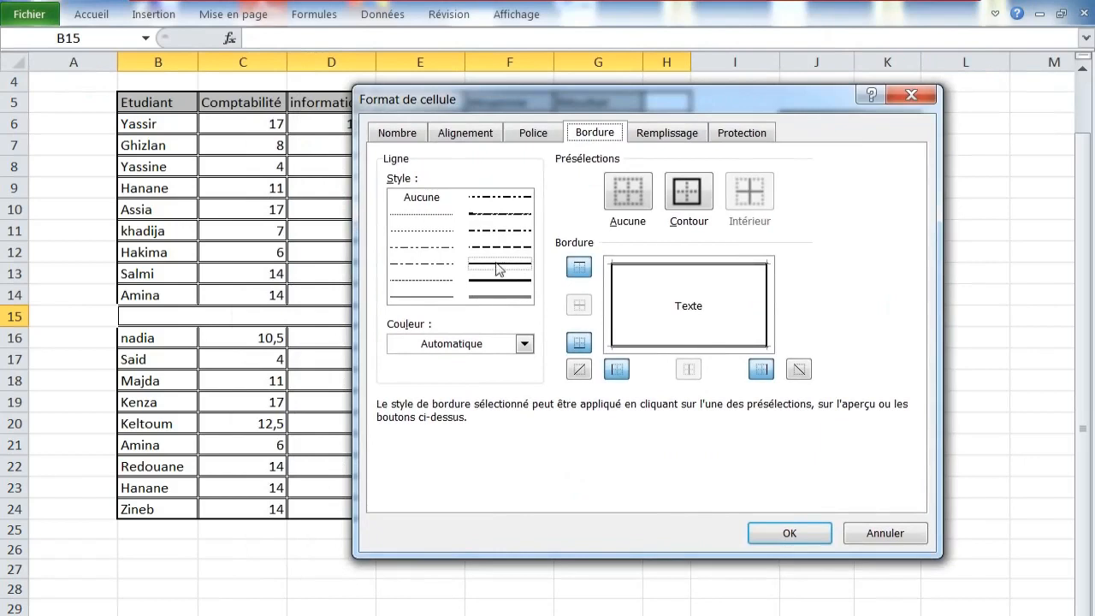
{"action": "left_click", "coordinate": [660, 137]}
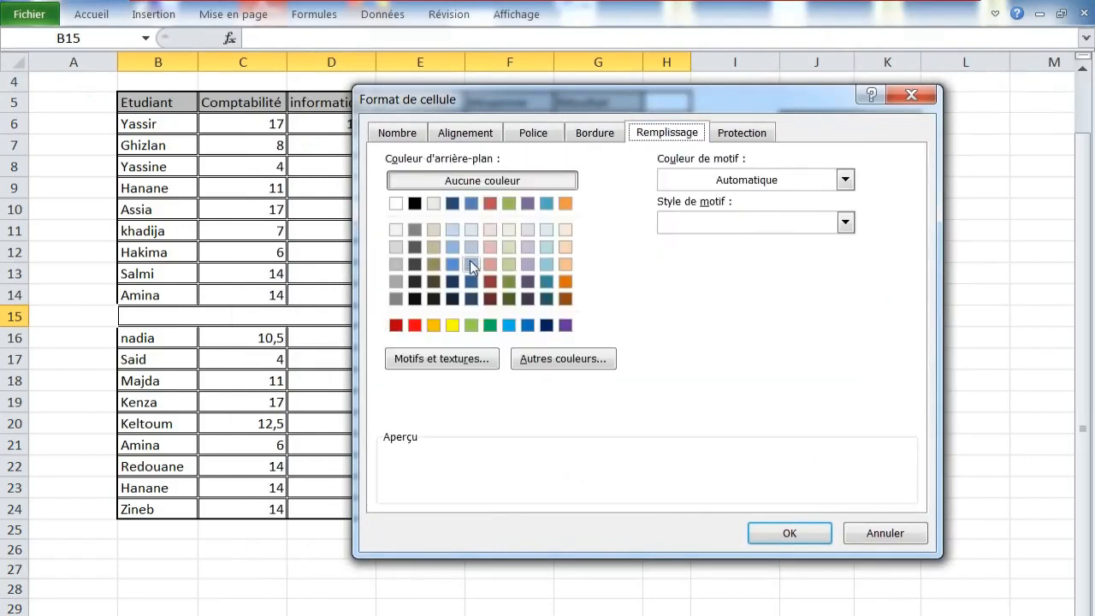
{"action": "left_click", "coordinate": [395, 264]}
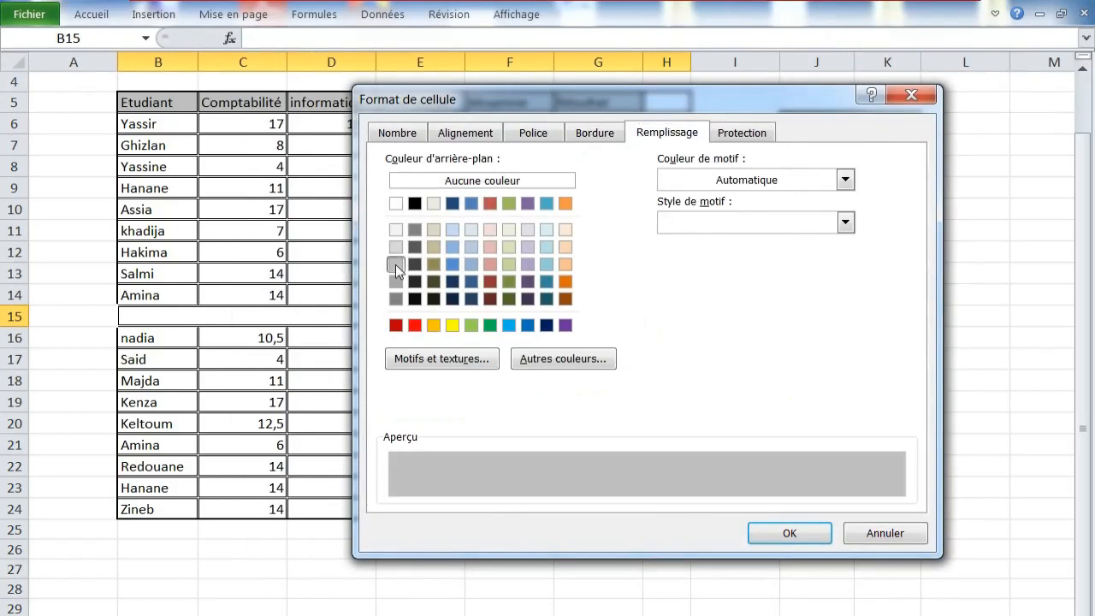
Step: Overlay the grey fill of separator row 15 with a thin diagonal stripe pattern in very light grey
{"action": "left_click", "coordinate": [844, 179]}
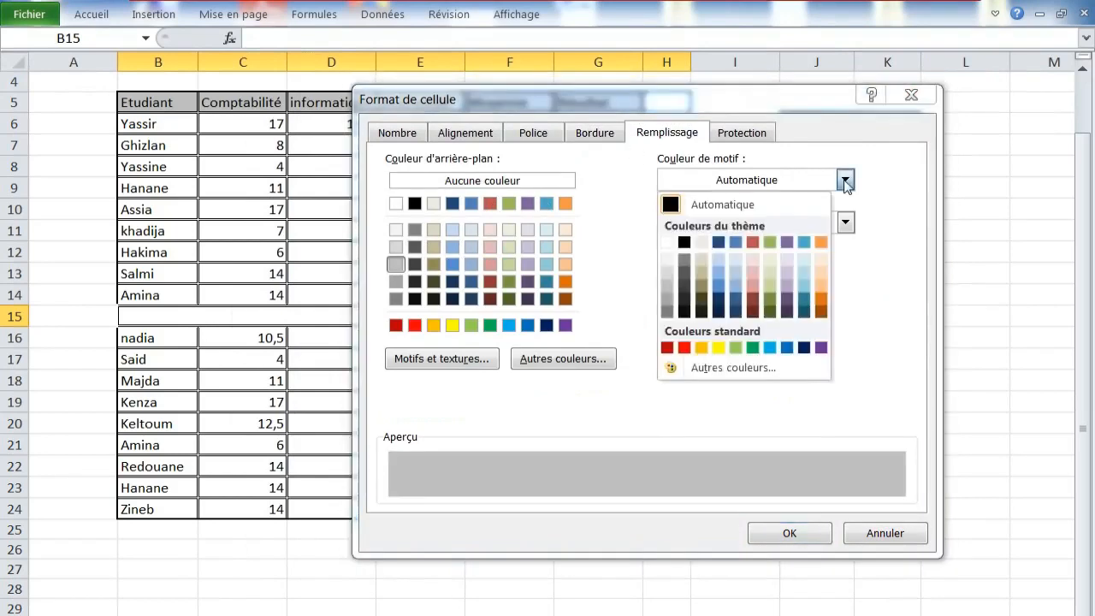
{"action": "left_click", "coordinate": [664, 264]}
{"action": "left_click", "coordinate": [841, 223]}
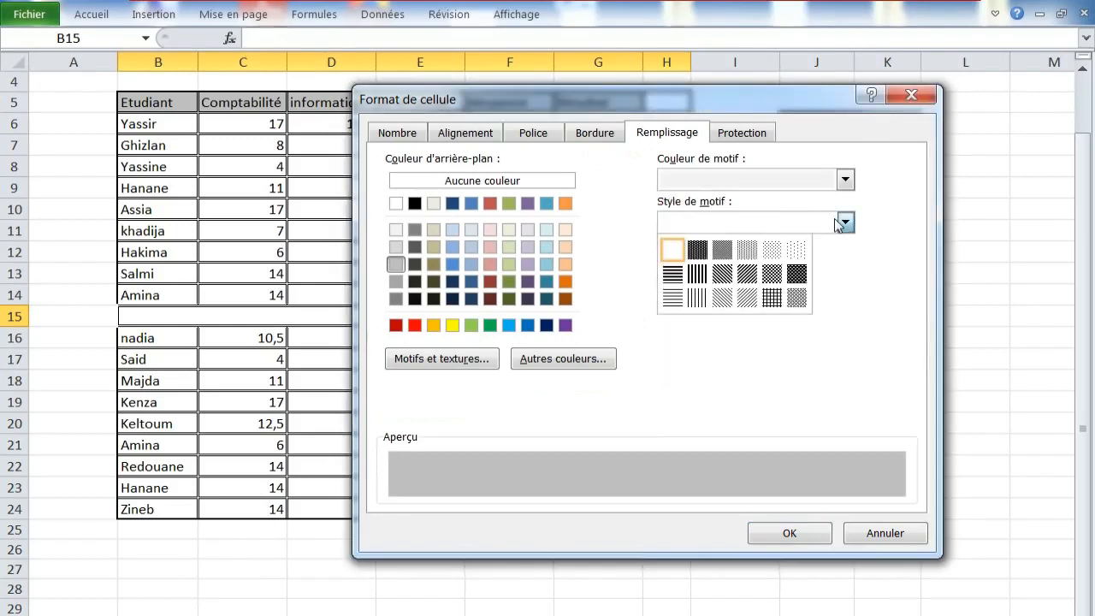
{"action": "left_click", "coordinate": [722, 296]}
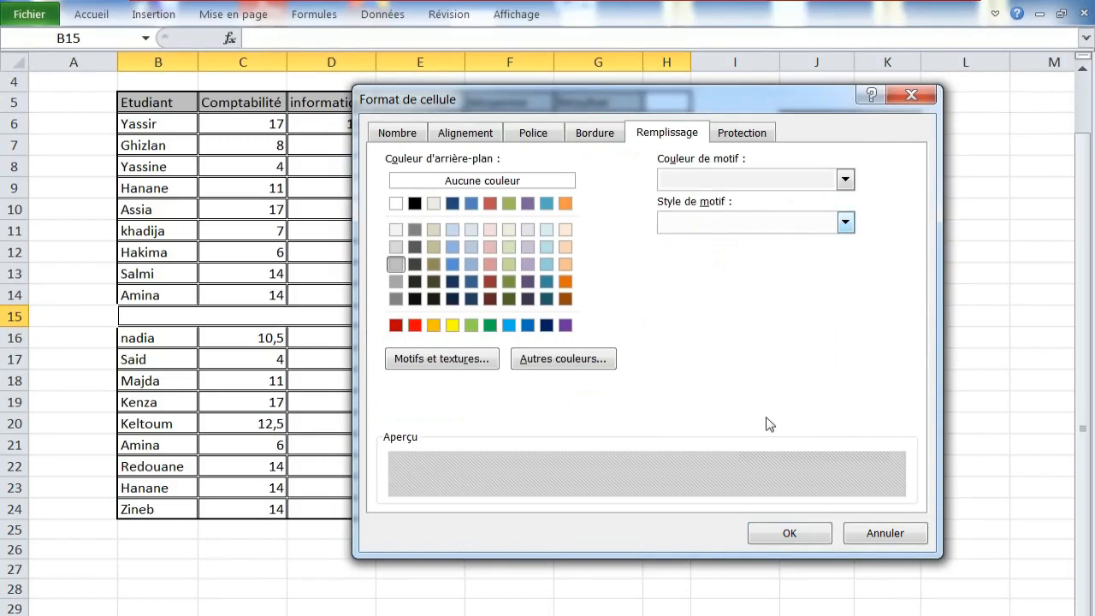
{"action": "left_click", "coordinate": [784, 531]}
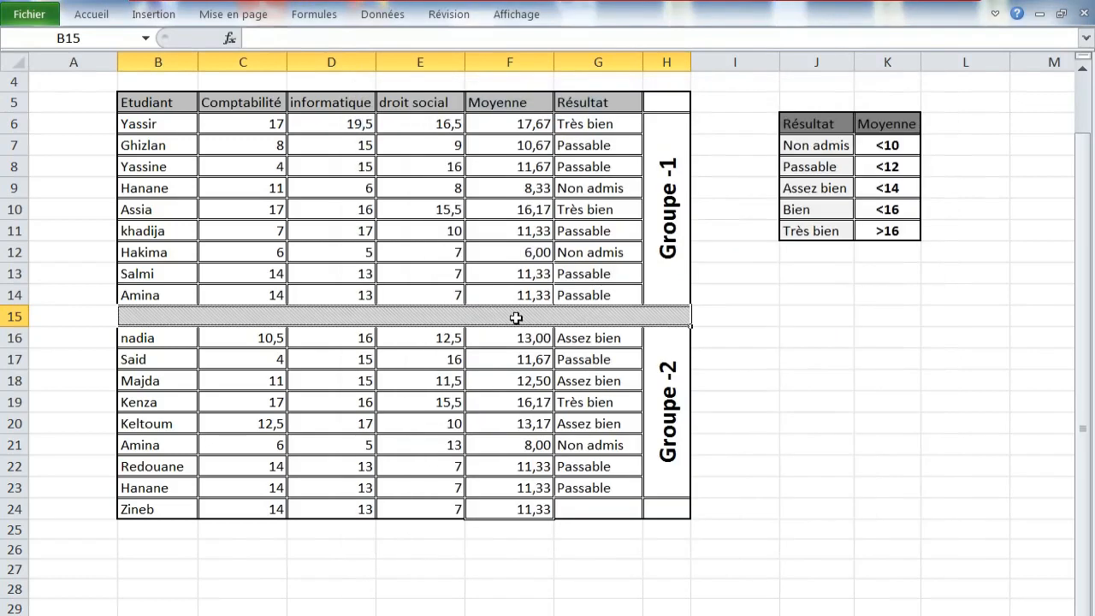
Step: Fill the merged Groupe -1 and Groupe -2 label cells with a dark grey theme colour
{"action": "left_click", "coordinate": [671, 197]}
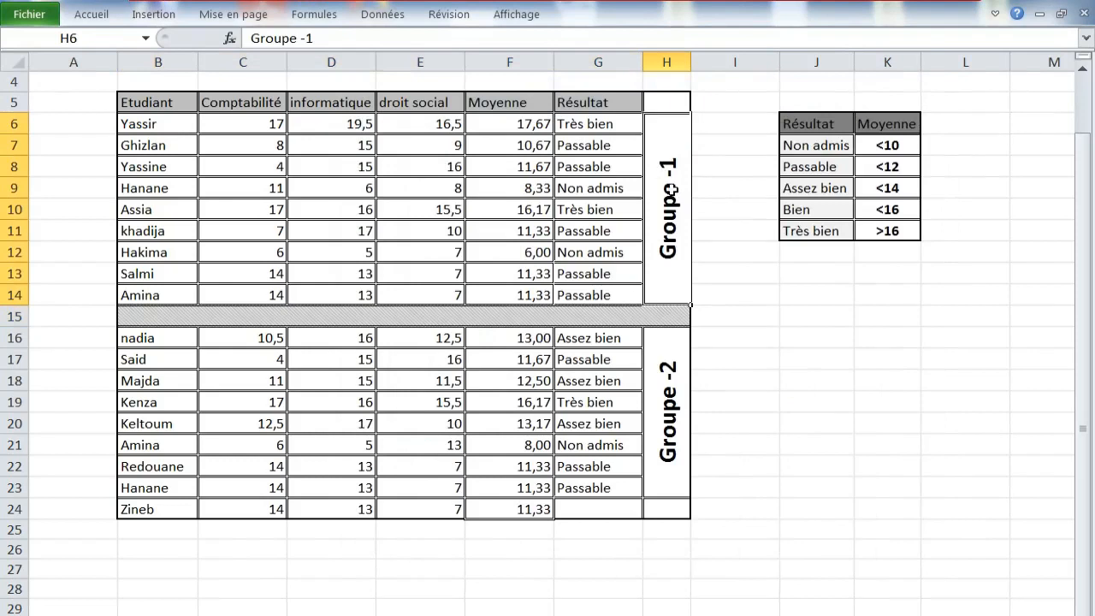
{"action": "left_click", "coordinate": [664, 378], "text": "ctrl"}
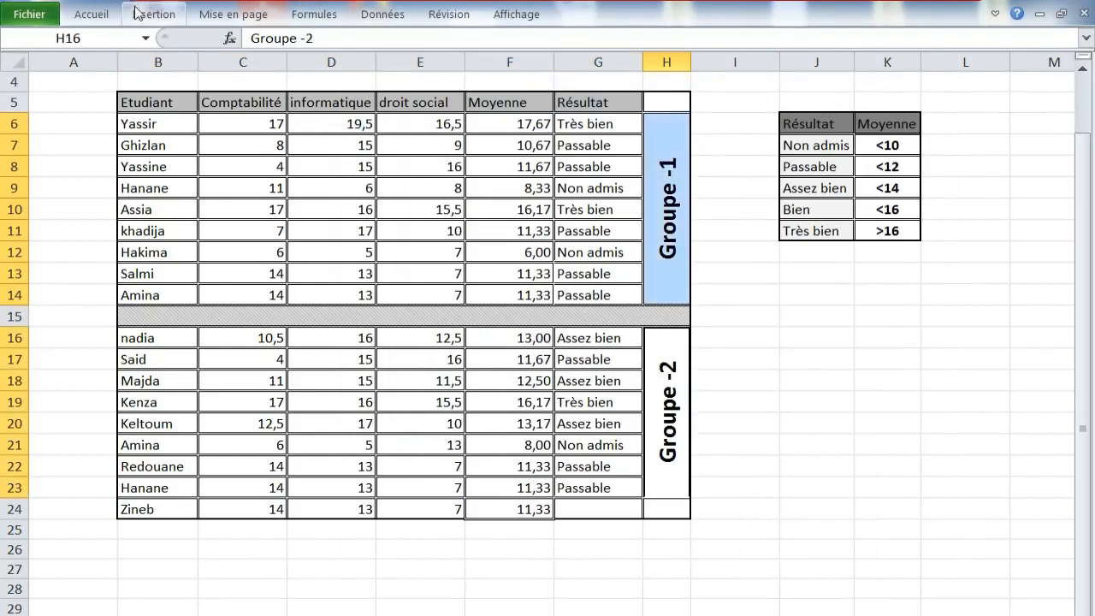
{"action": "left_click", "coordinate": [106, 15]}
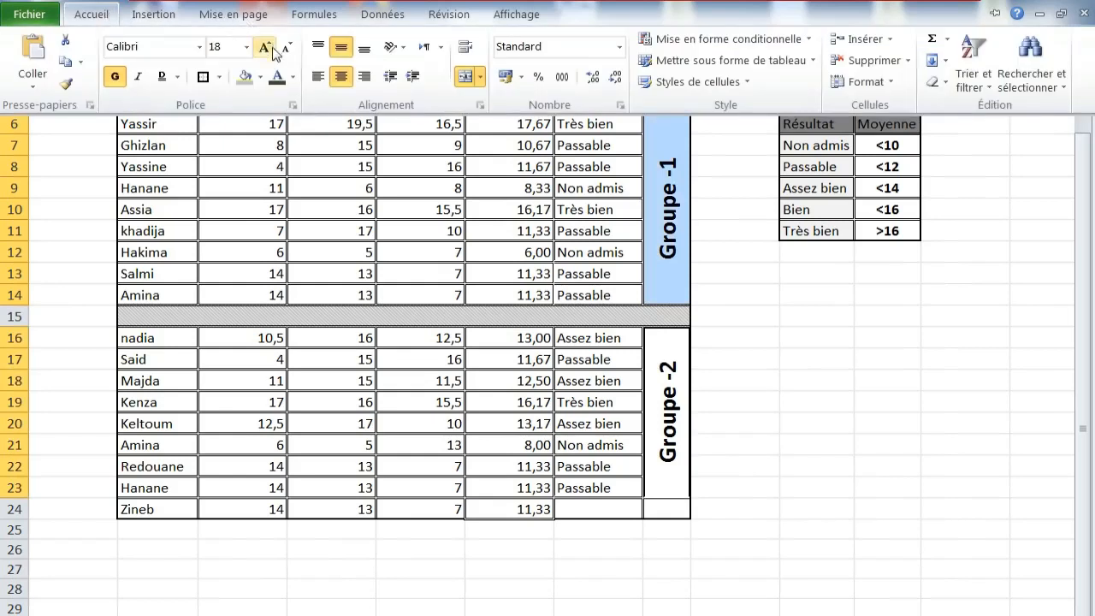
{"action": "left_click", "coordinate": [260, 77]}
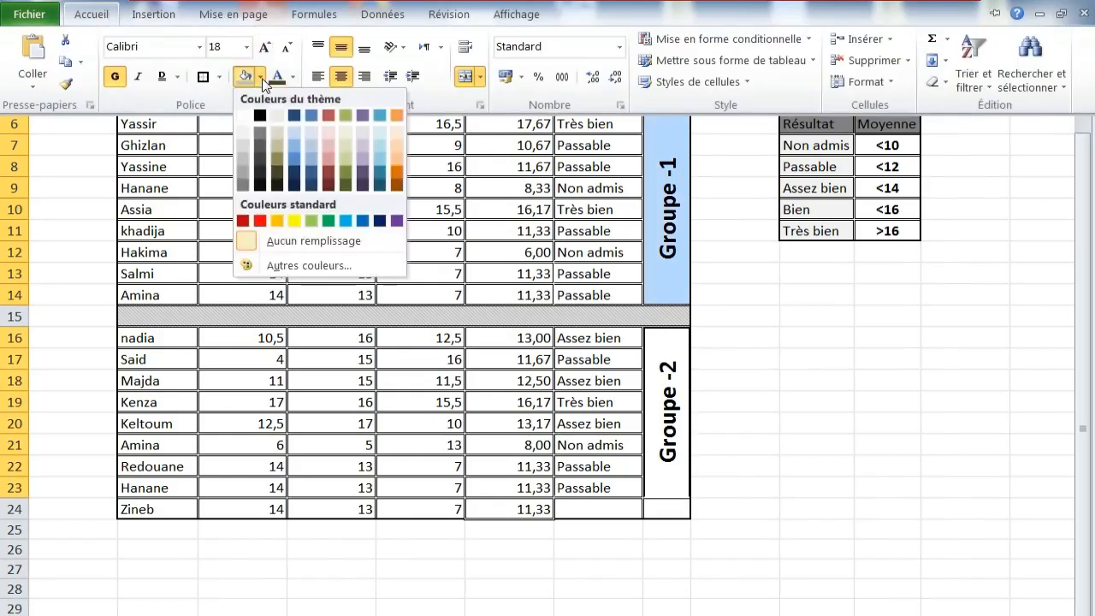
{"action": "left_click", "coordinate": [258, 146]}
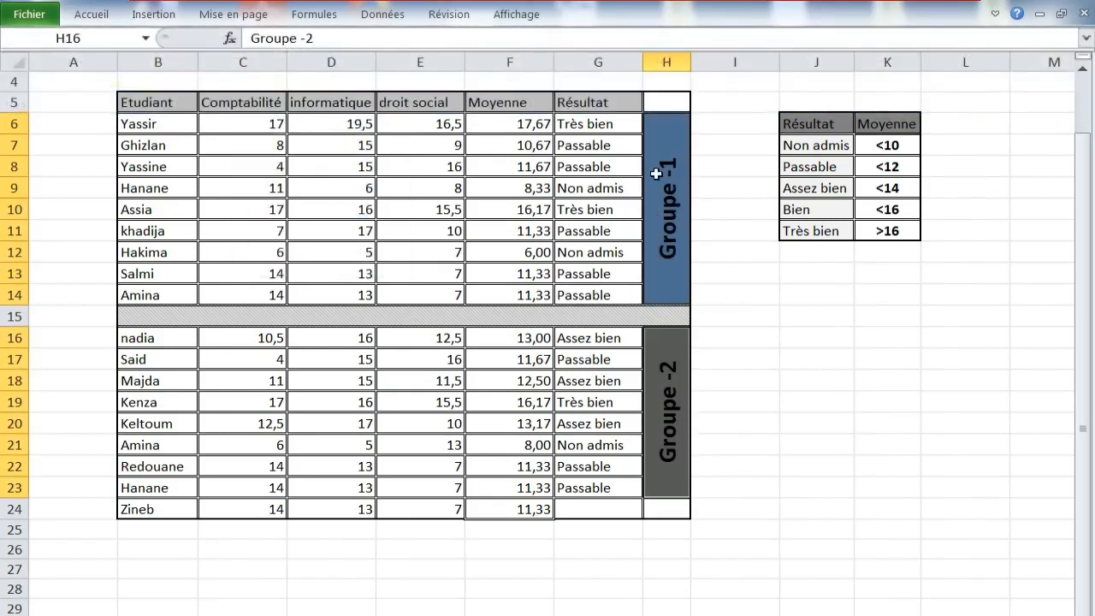
Step: Set the font colour of the Groupe -1 and Groupe -2 labels to Blanc, Arrière-plan 1, plus sombre 5 %
{"action": "left_click", "coordinate": [91, 14]}
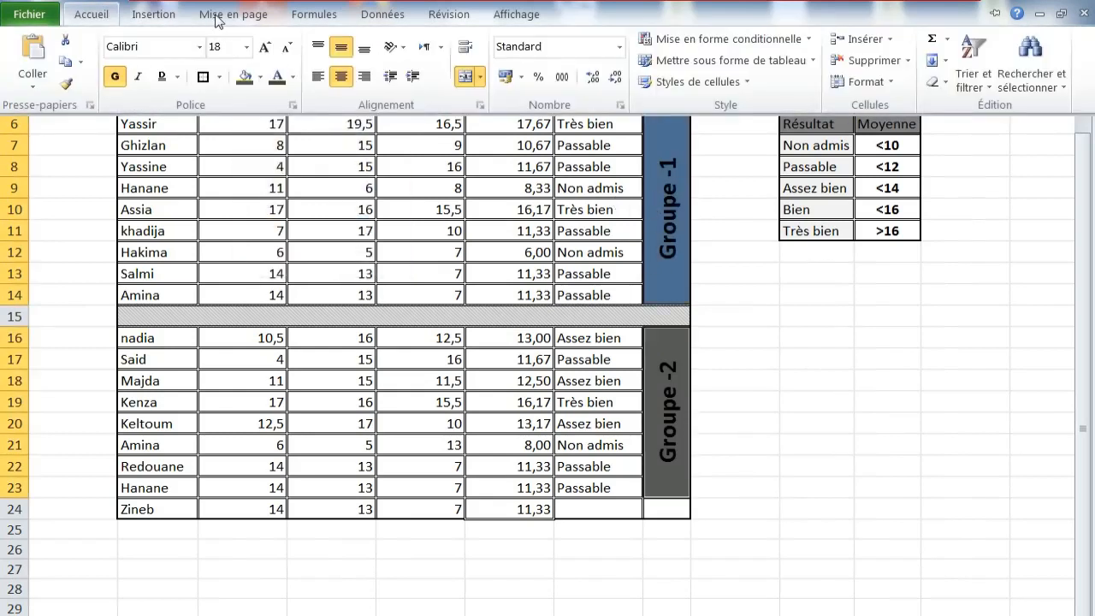
{"action": "left_click", "coordinate": [293, 77]}
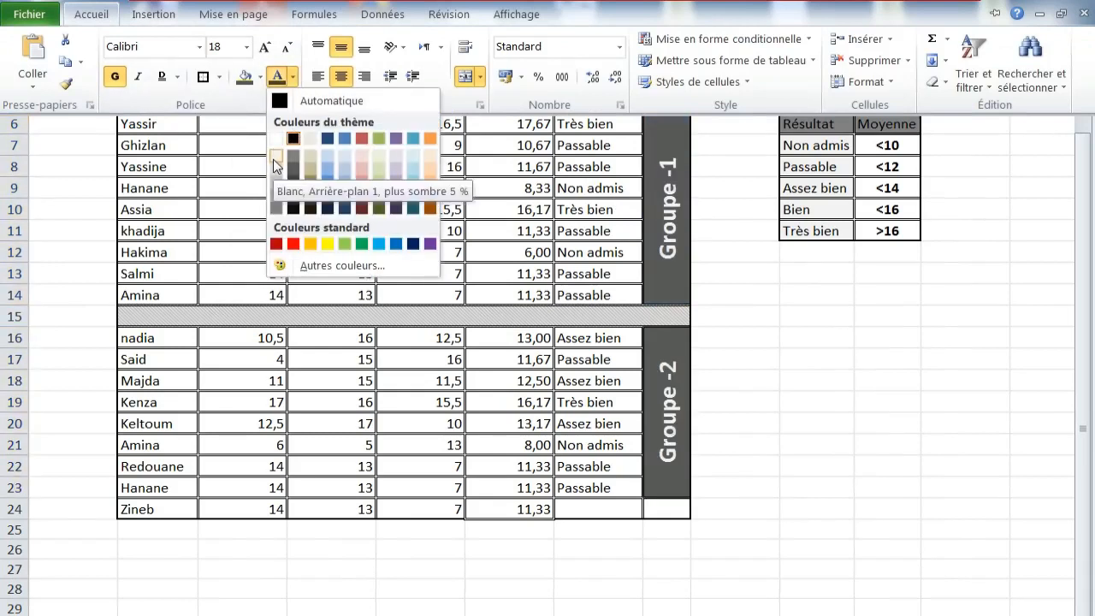
{"action": "left_click", "coordinate": [273, 159]}
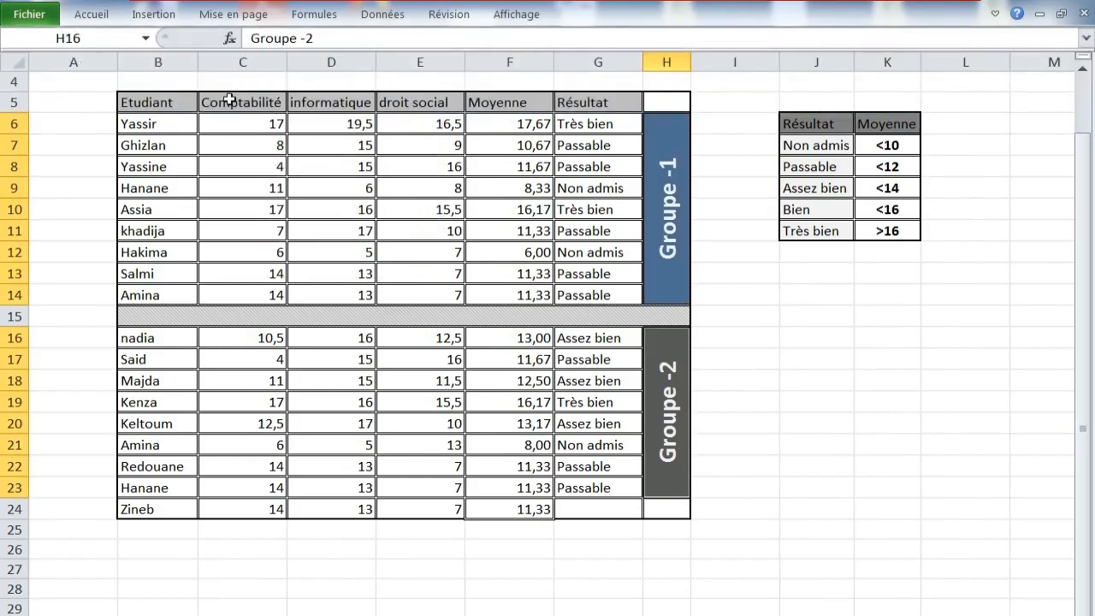
{"action": "left_click", "coordinate": [219, 163]}
Step: Fill the student name cells B6:B14 and B16:B24 with the same light grey as the table headers
{"action": "left_click_drag", "start_coordinate": [171, 128], "coordinate": [154, 290]}
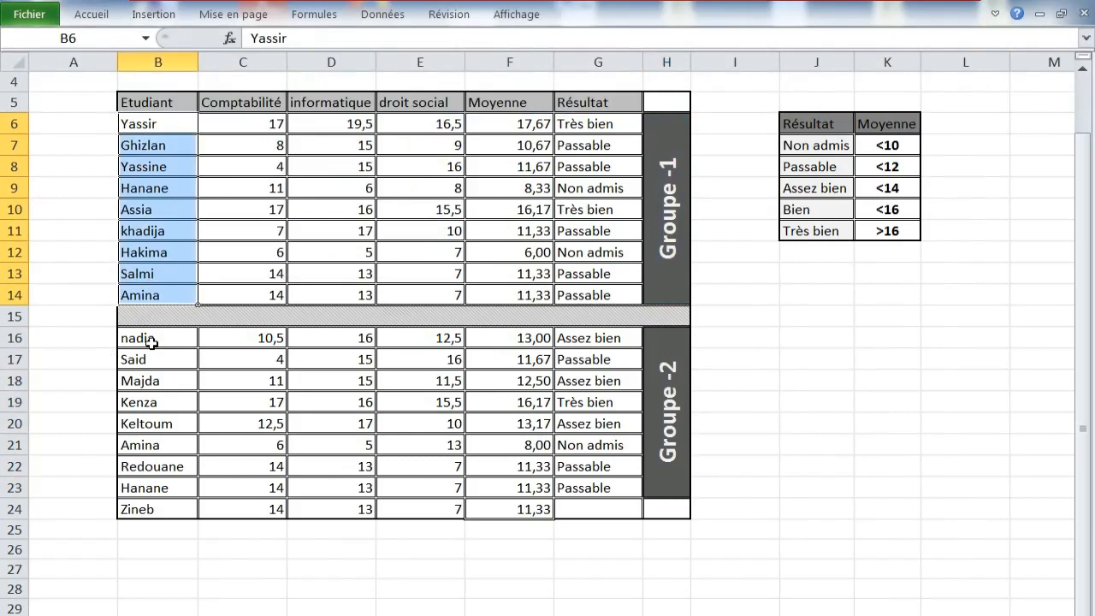
{"action": "left_click_drag", "start_coordinate": [151, 342], "coordinate": [154, 509]}
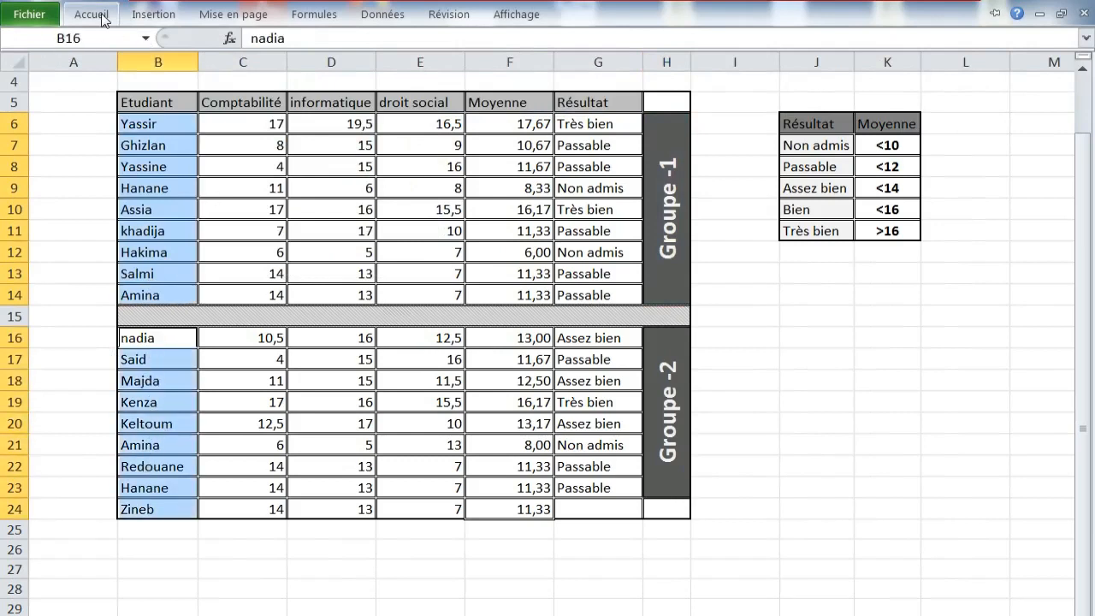
{"action": "left_click", "coordinate": [101, 16]}
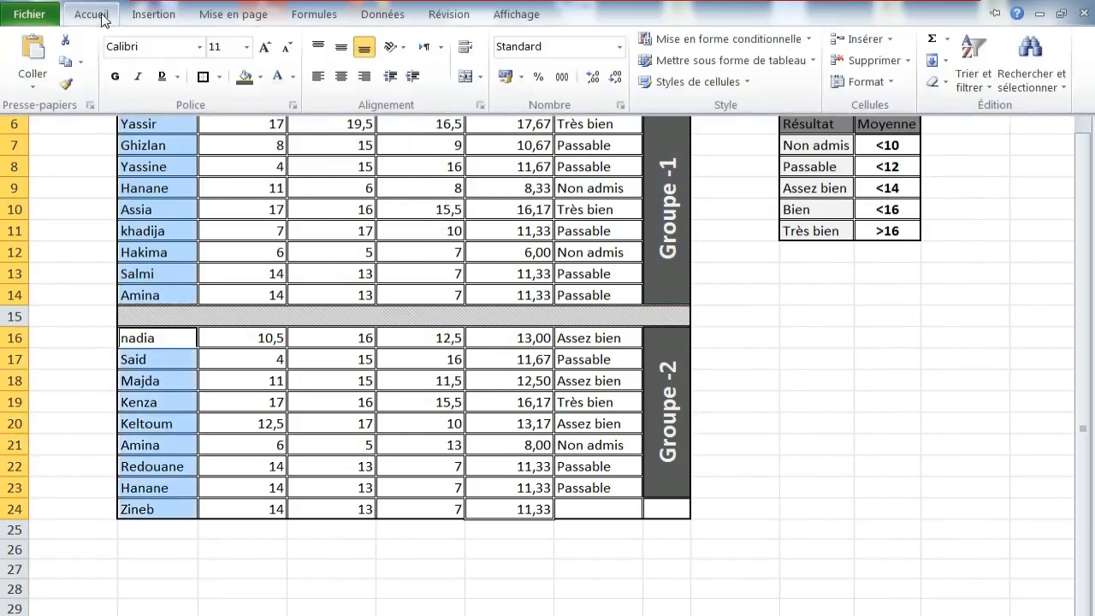
{"action": "left_click", "coordinate": [261, 77]}
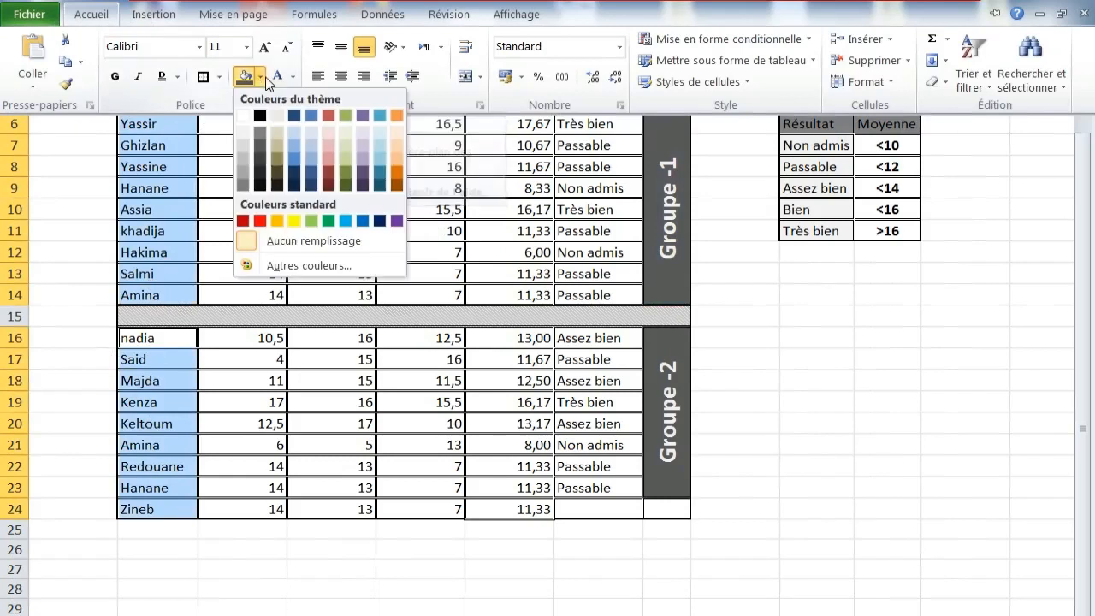
{"action": "left_click", "coordinate": [242, 166]}
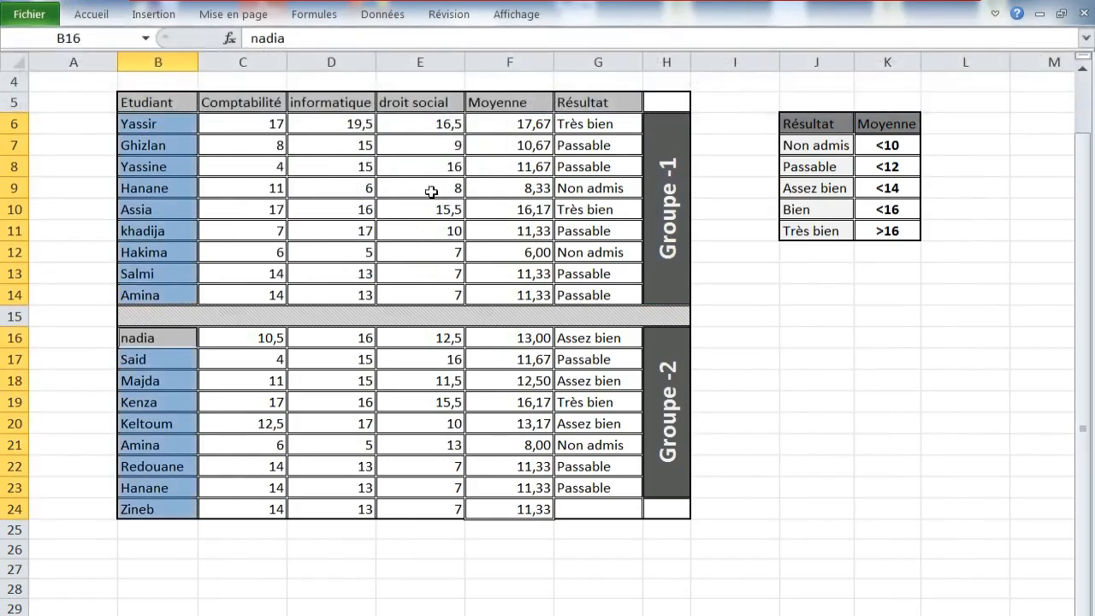
{"action": "left_click", "coordinate": [477, 206]}
Step: Open the cell format for the empty cells H5 and H24 together and choose a very dark grey background
{"action": "left_click", "coordinate": [666, 99]}
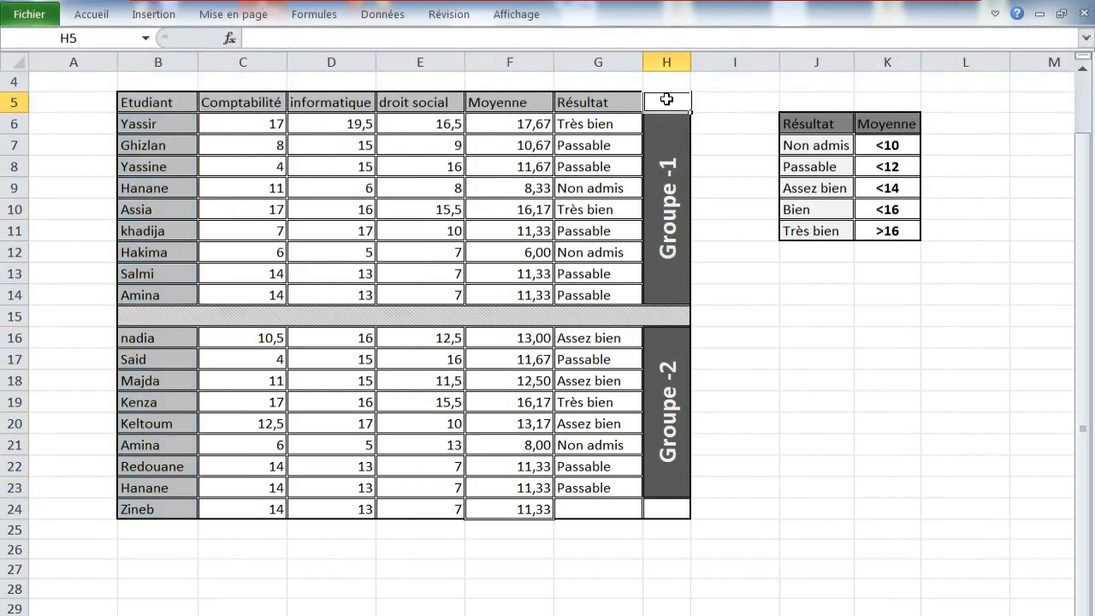
{"action": "left_click", "coordinate": [672, 513], "text": "ctrl"}
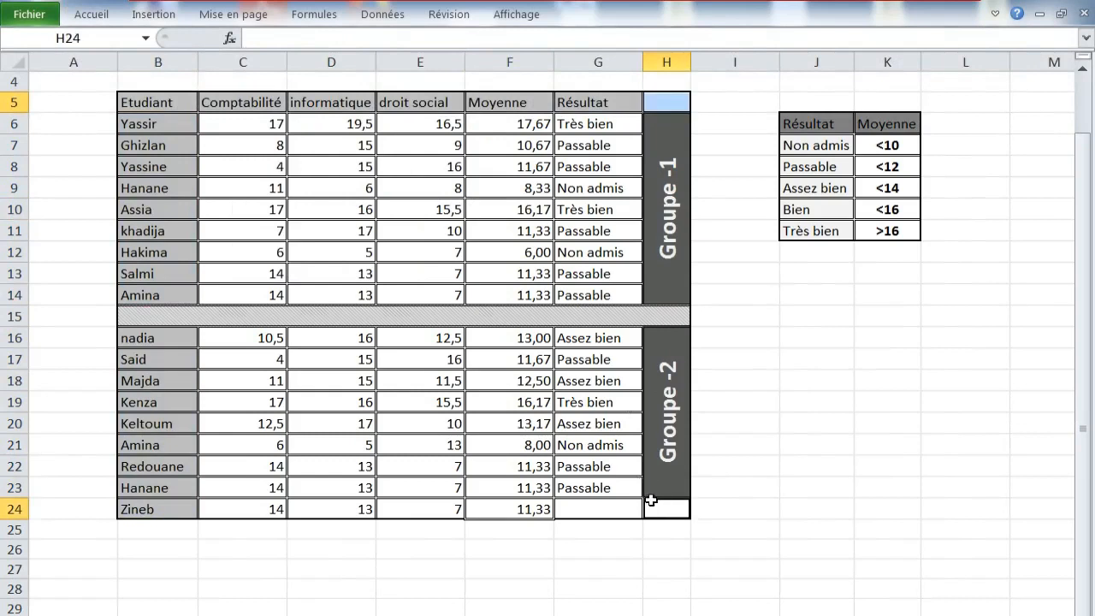
{"action": "right_click", "coordinate": [659, 510]}
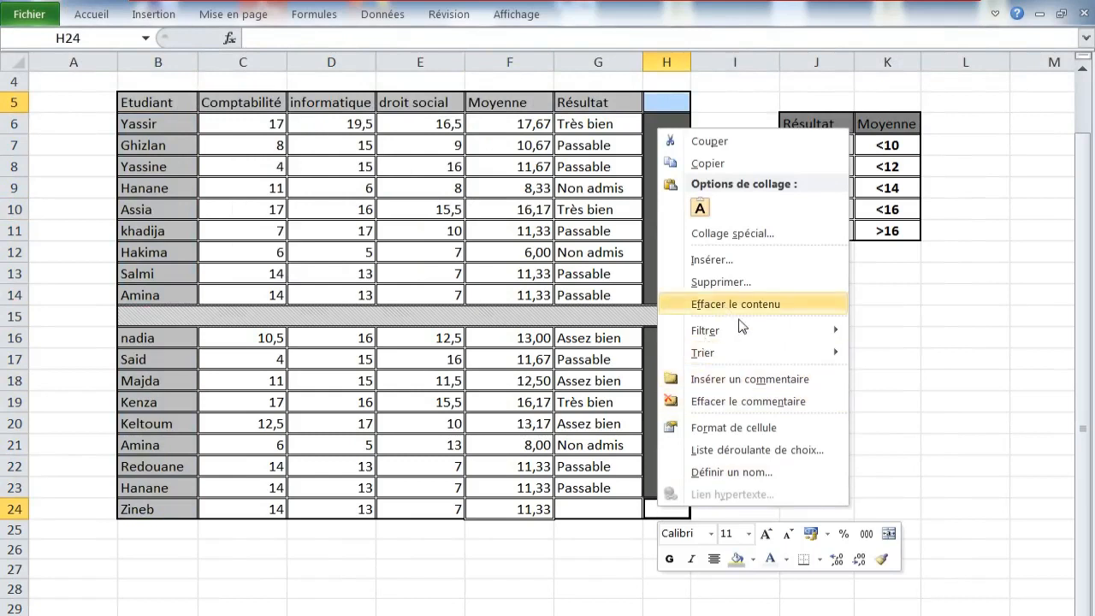
{"action": "left_click", "coordinate": [728, 430]}
{"action": "left_click_drag", "start_coordinate": [551, 194], "coordinate": [260, 66]}
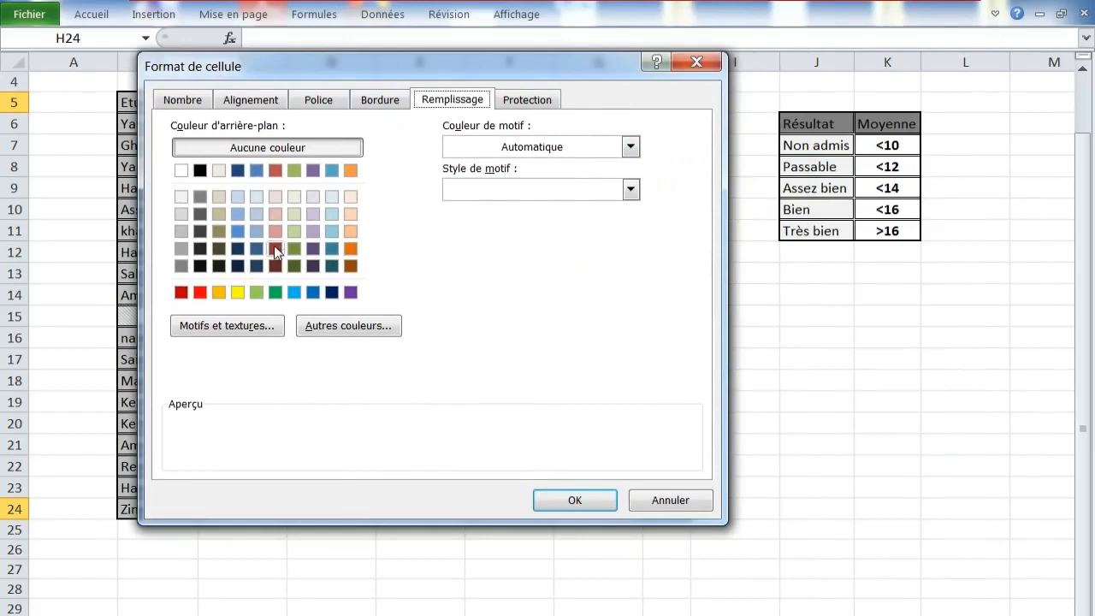
{"action": "left_click", "coordinate": [199, 248]}
Step: Add a mid-grey thin diagonal crosshatch pattern to the dark fill of H5 and H24 and apply the format
{"action": "left_click", "coordinate": [629, 146]}
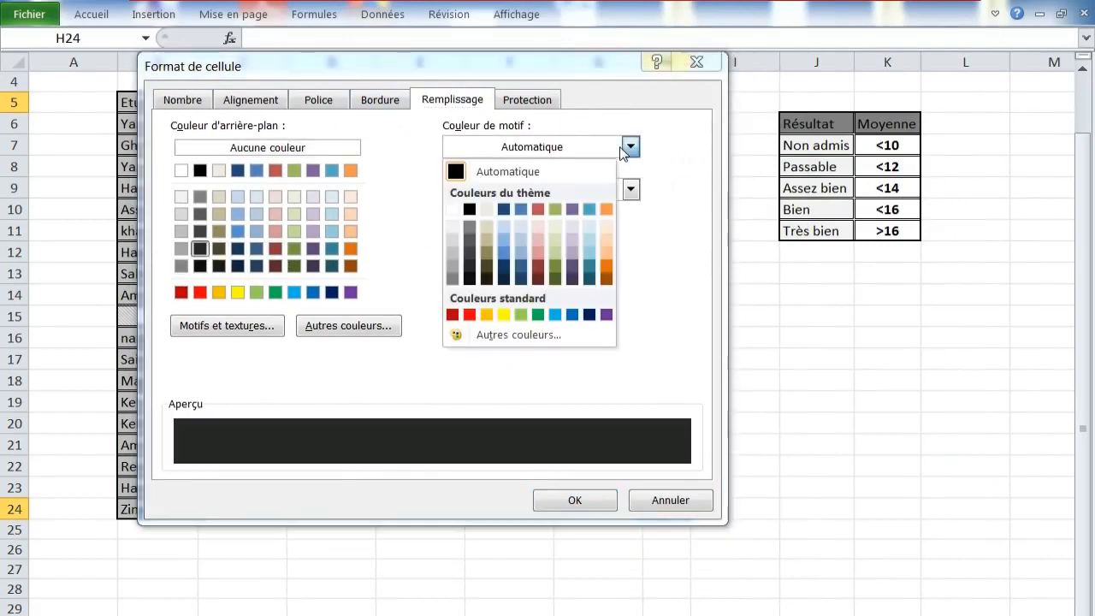
{"action": "left_click", "coordinate": [453, 280]}
{"action": "left_click", "coordinate": [628, 189]}
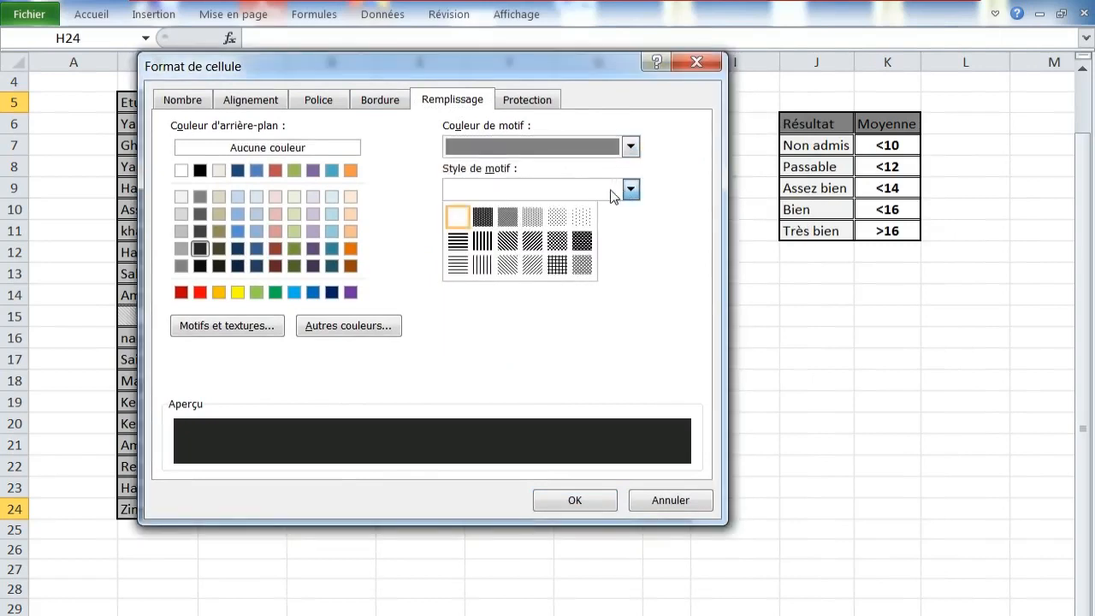
{"action": "left_click", "coordinate": [586, 266]}
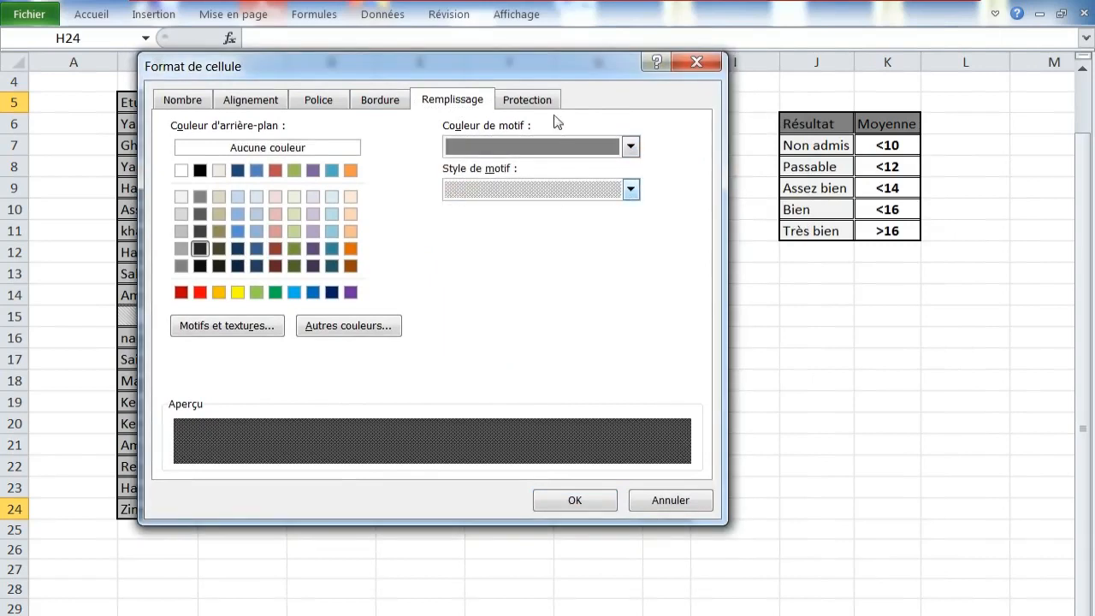
{"action": "left_click_drag", "start_coordinate": [555, 79], "coordinate": [566, 34]}
{"action": "left_click", "coordinate": [602, 454]}
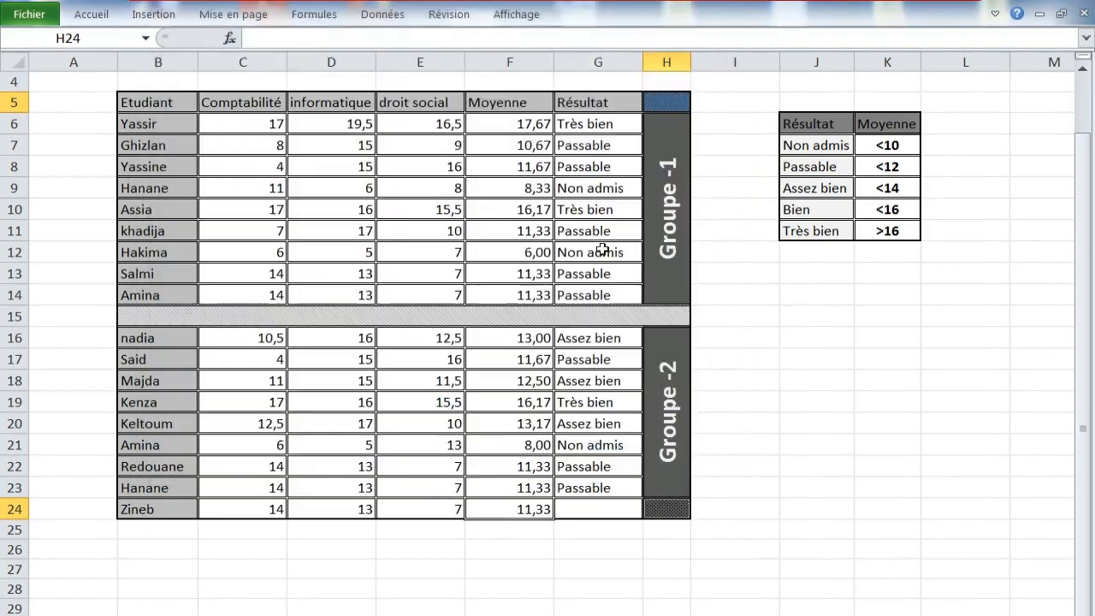
Step: Review the result formulas in column G and fill the G23 formula down to G24 for the last student
{"action": "left_click", "coordinate": [605, 233]}
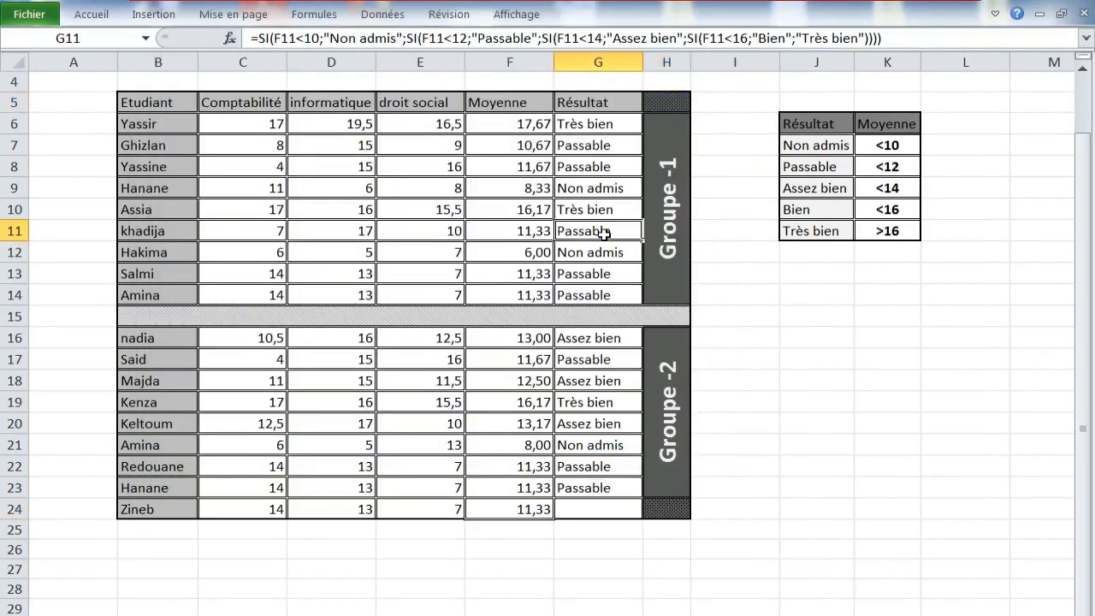
{"action": "left_click", "coordinate": [598, 381]}
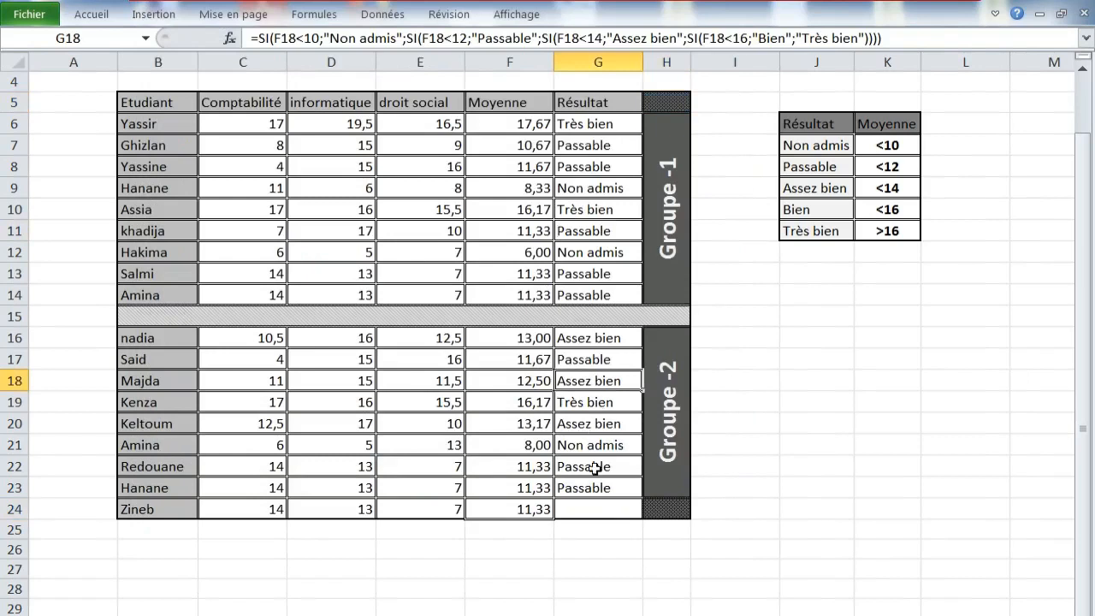
{"action": "left_click", "coordinate": [609, 490]}
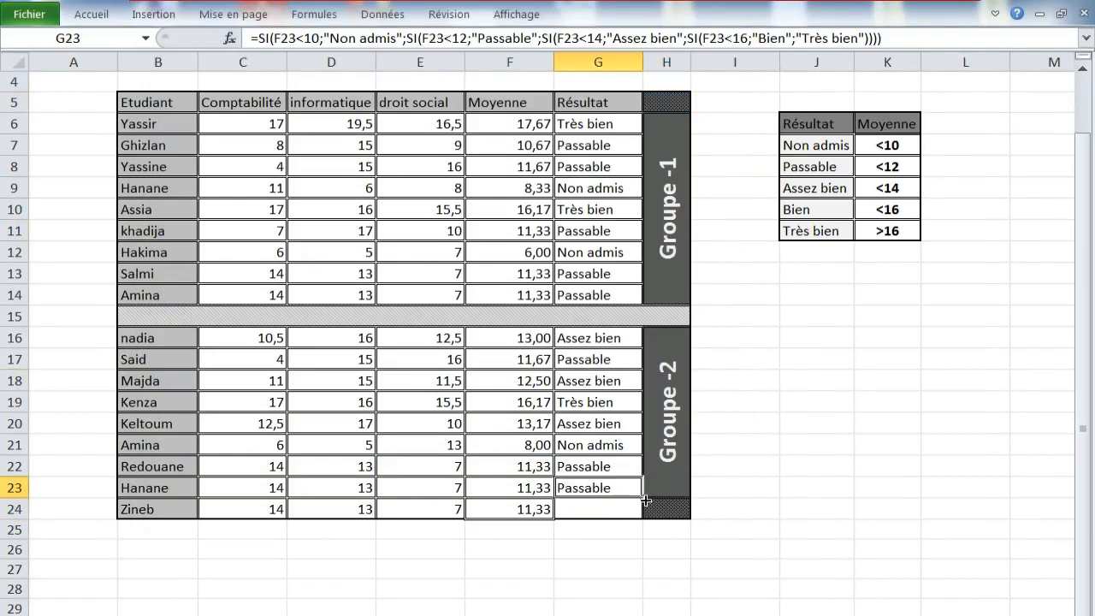
{"action": "left_click_drag", "start_coordinate": [644, 501], "coordinate": [642, 513]}
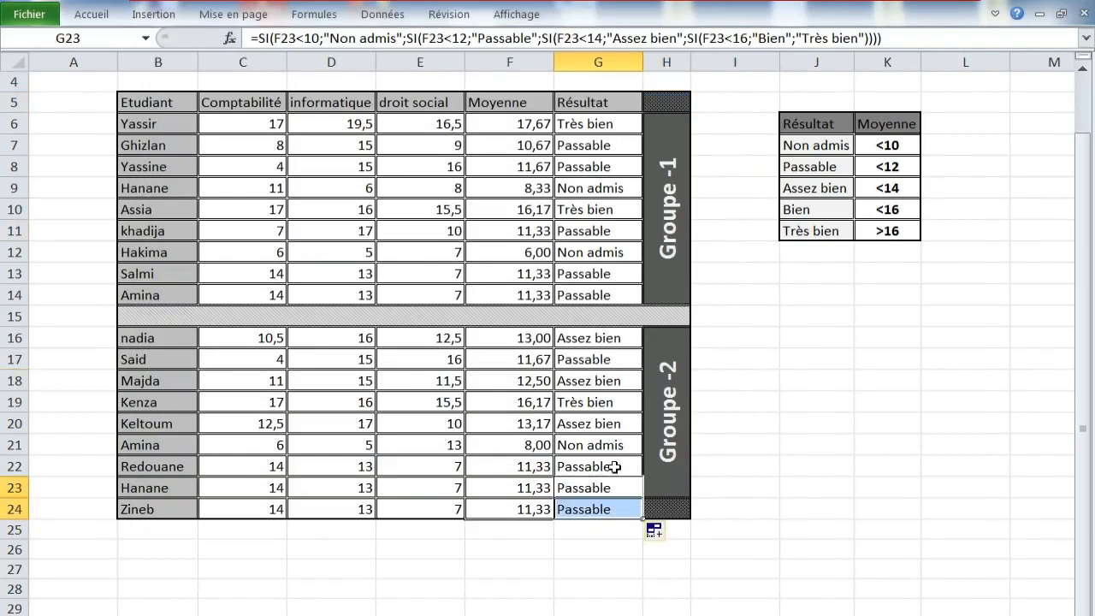
Step: Fill the main table's header cells B5:G5 with a very dark grey and set their text colour to white
{"action": "left_click", "coordinate": [613, 464]}
{"action": "left_click", "coordinate": [342, 249]}
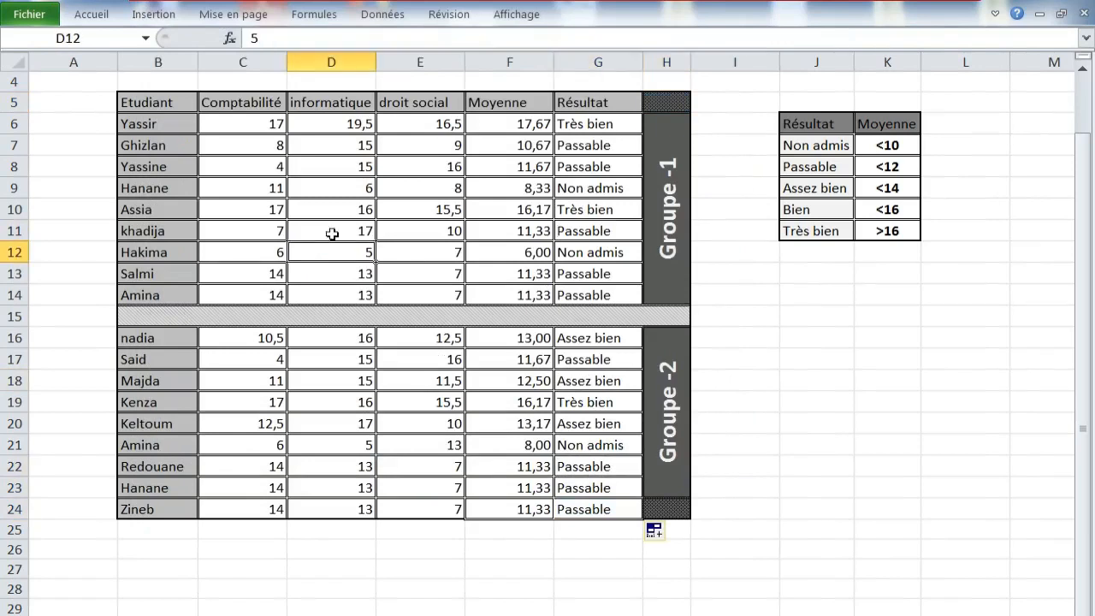
{"action": "left_click_drag", "start_coordinate": [154, 101], "coordinate": [630, 99]}
{"action": "left_click", "coordinate": [92, 17]}
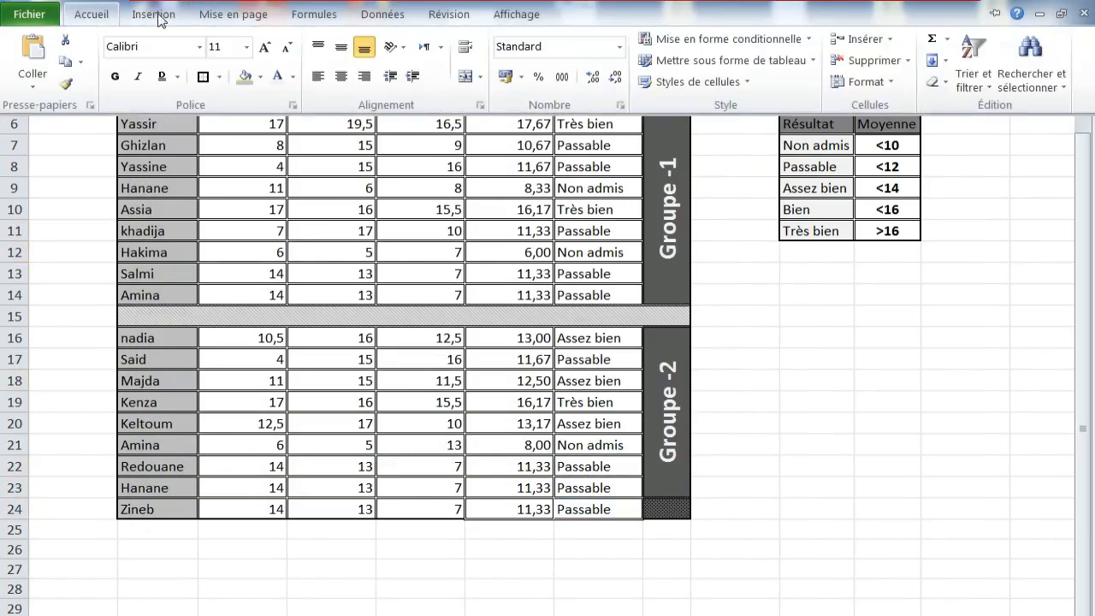
{"action": "left_click", "coordinate": [260, 76]}
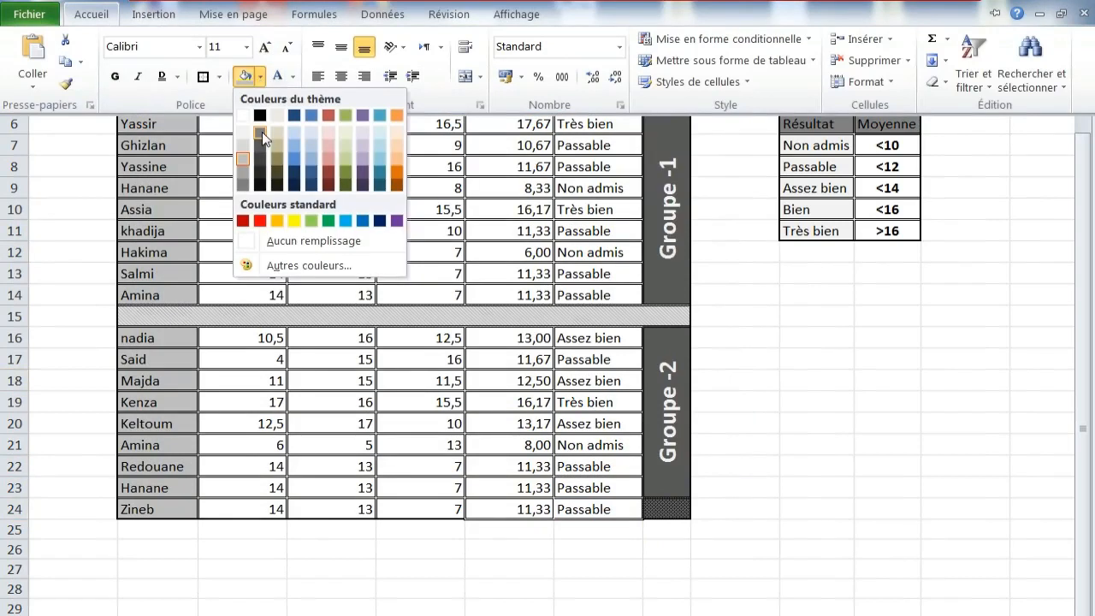
{"action": "left_click", "coordinate": [259, 174]}
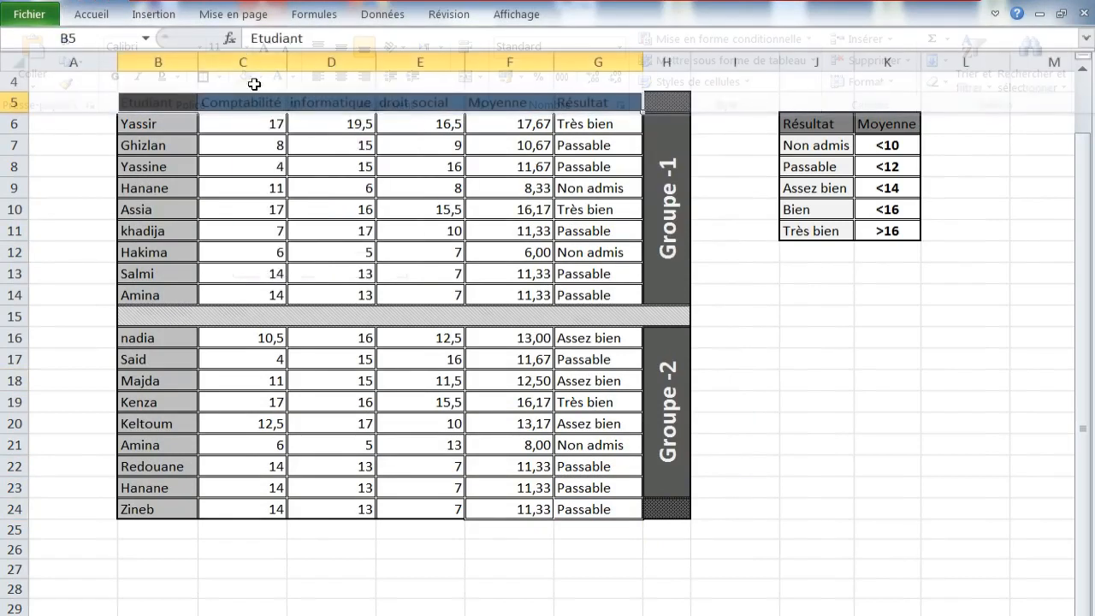
{"action": "left_click", "coordinate": [94, 17]}
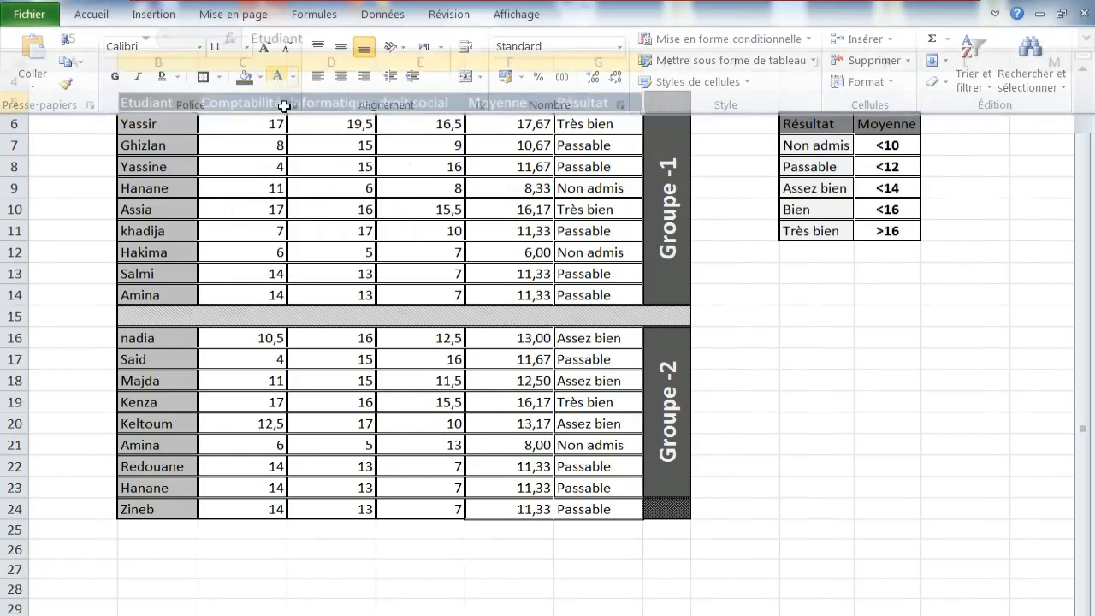
{"action": "left_click", "coordinate": [302, 138]}
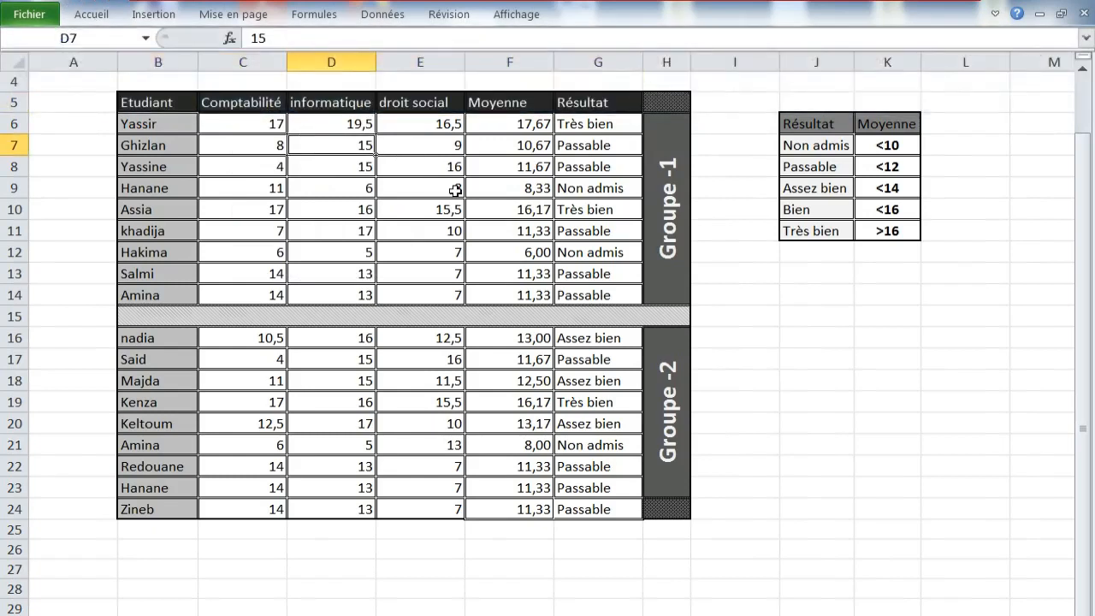